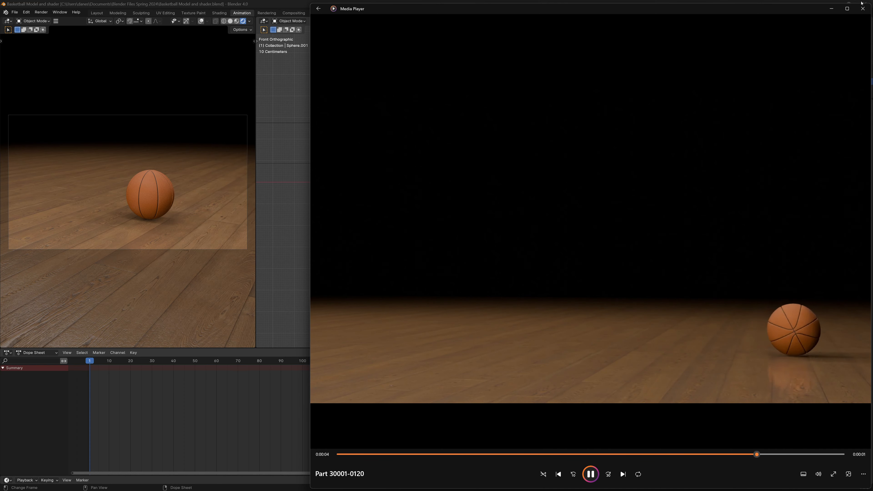
Step: Unhide the hidden Sphere object and rename it Rubber Basketball
left_click(862, 8)
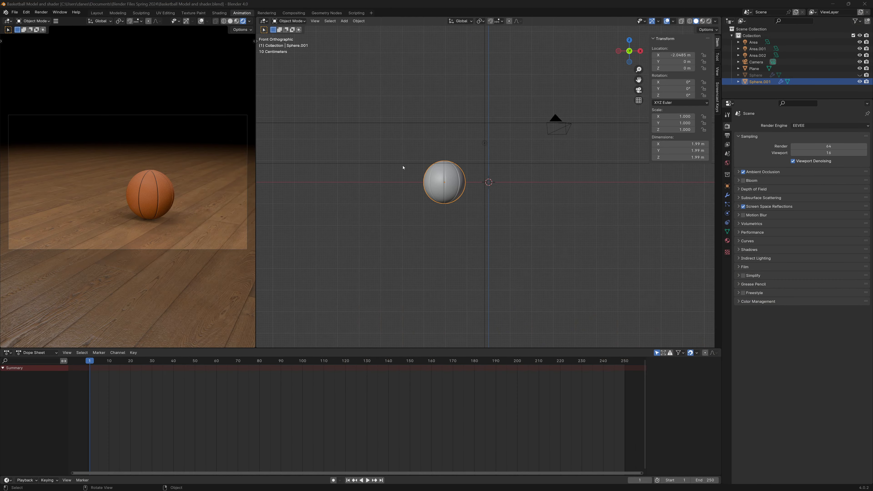
left_click(859, 75)
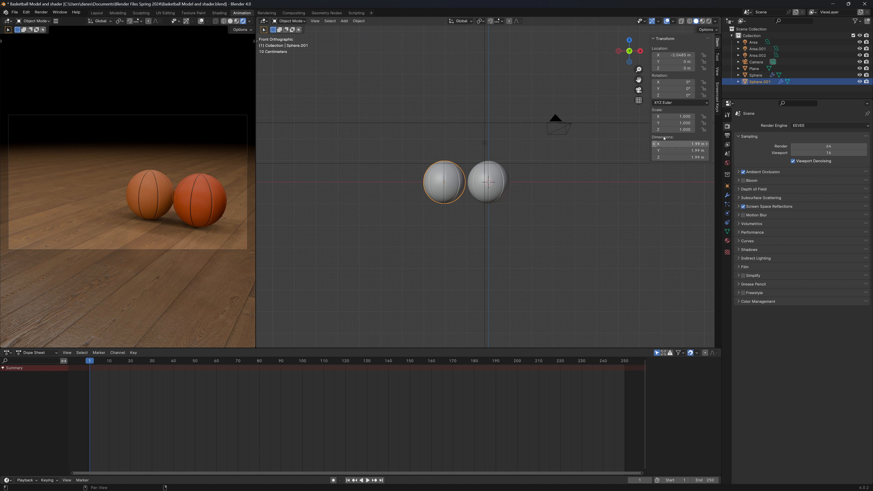
left_click(758, 75)
double_click(759, 77)
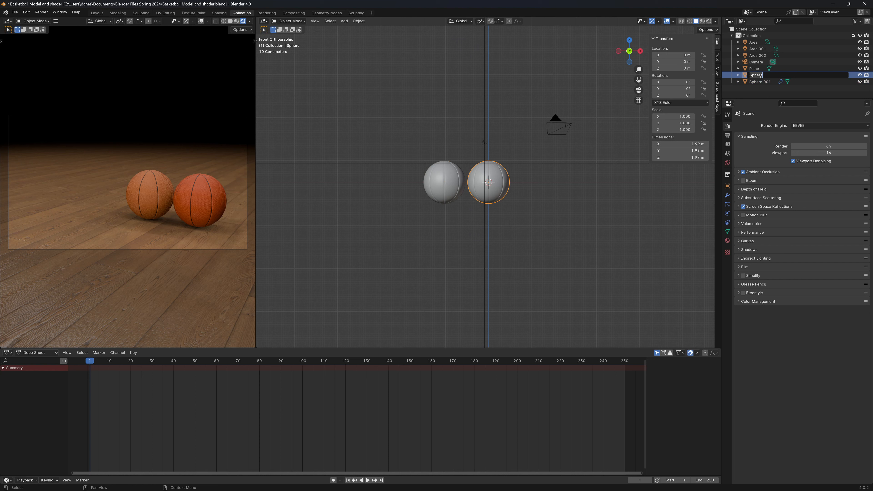
key("BackSpace")
key("BackSpace")
key("BackSpace")
key("BackSpace")
key("BackSpace")
key("BackSpace")
type("Rubber Basketball")
key("Return")
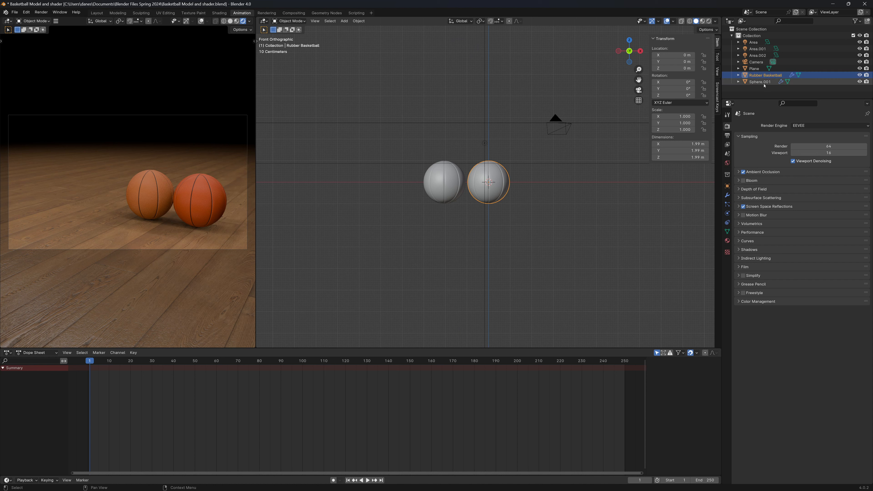
Step: Rename the Sphere.001 object as Leather Basketball
left_click(759, 82)
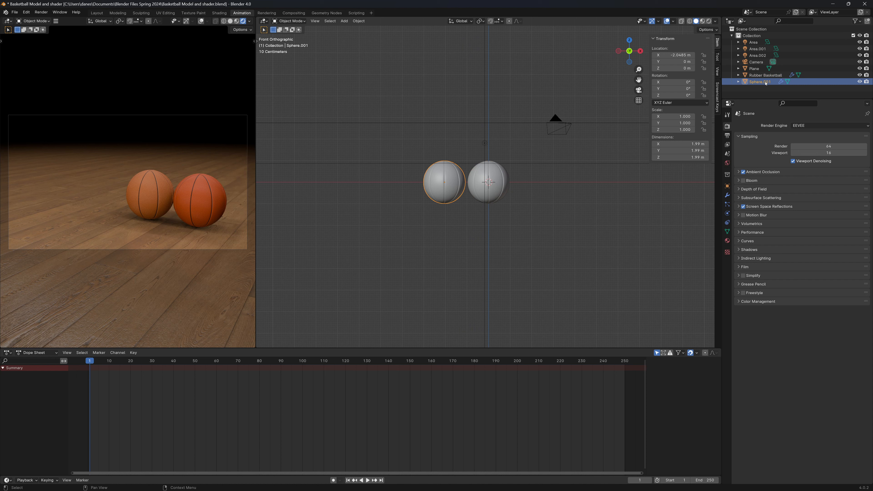
double_click(760, 82)
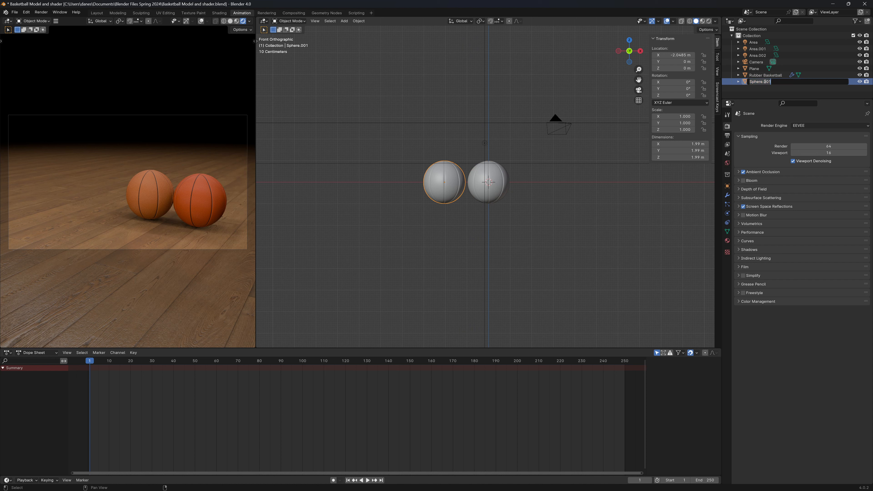
type("Leather Basketball")
key("Return")
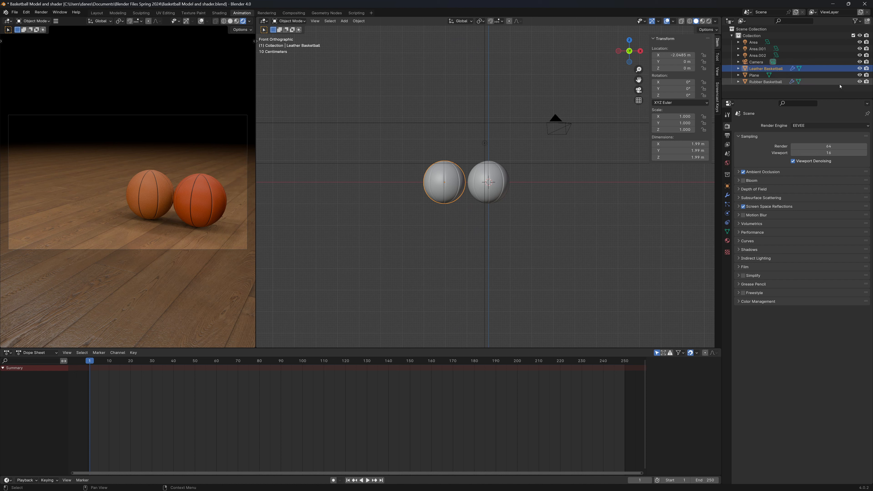
Step: Show the selectability toggles in the object list and hide the Rubber Basketball in the viewport
left_click(854, 22)
left_click(859, 82)
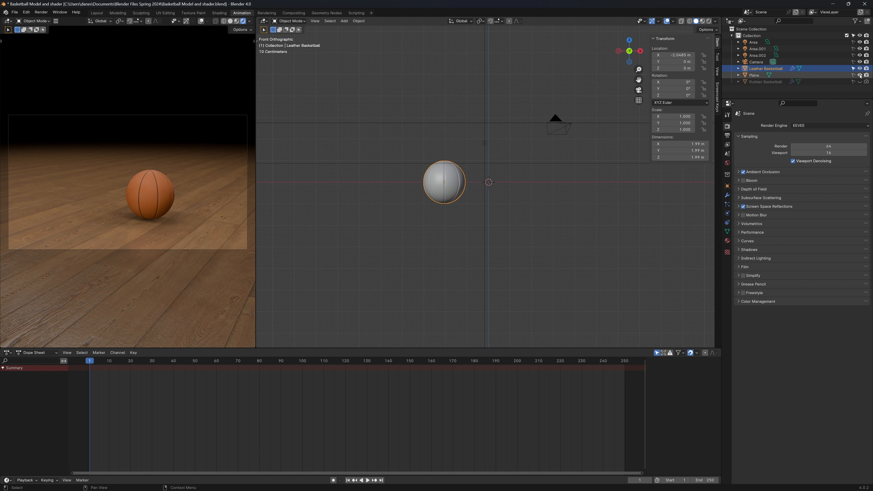
left_click(831, 77)
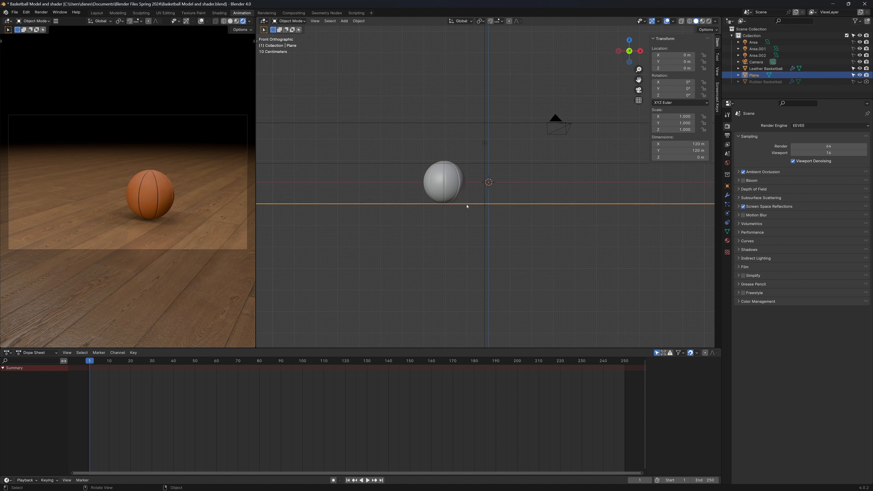
Step: Set the Leather Basketball's X location to 0 m
left_click(458, 184)
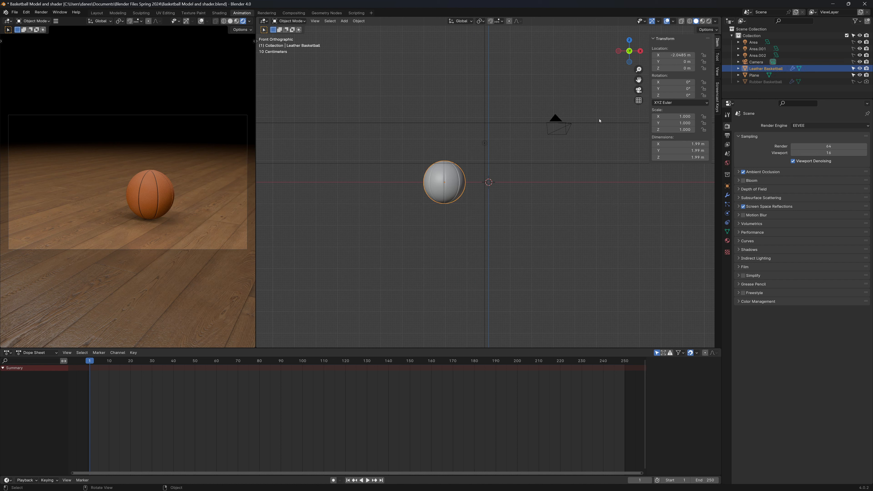
left_click(674, 55)
type("0")
key("Return")
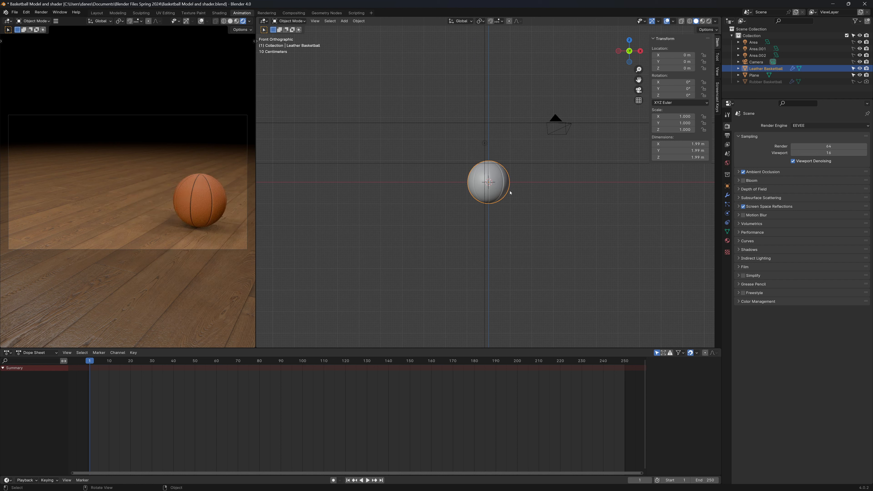
Step: Examine from the front how the underside of the Leather Basketball sits relative to the floor plane
middle_click_drag(481, 193, 466, 177)
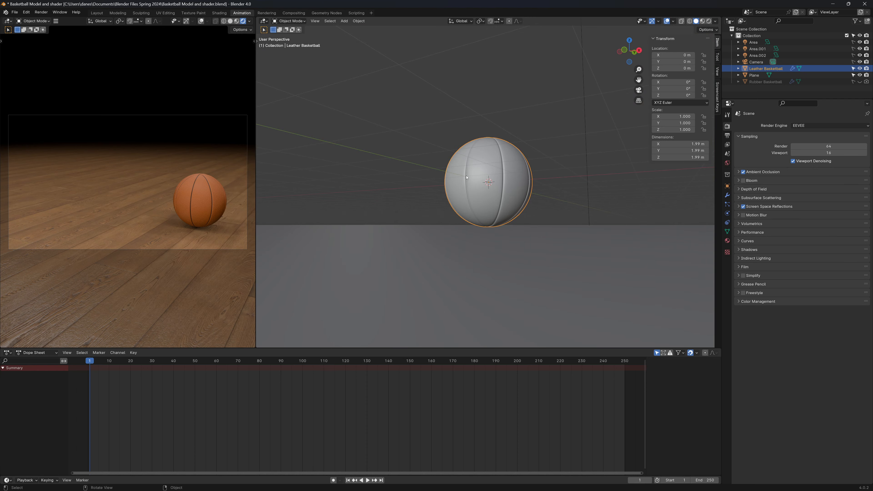
left_click(504, 244)
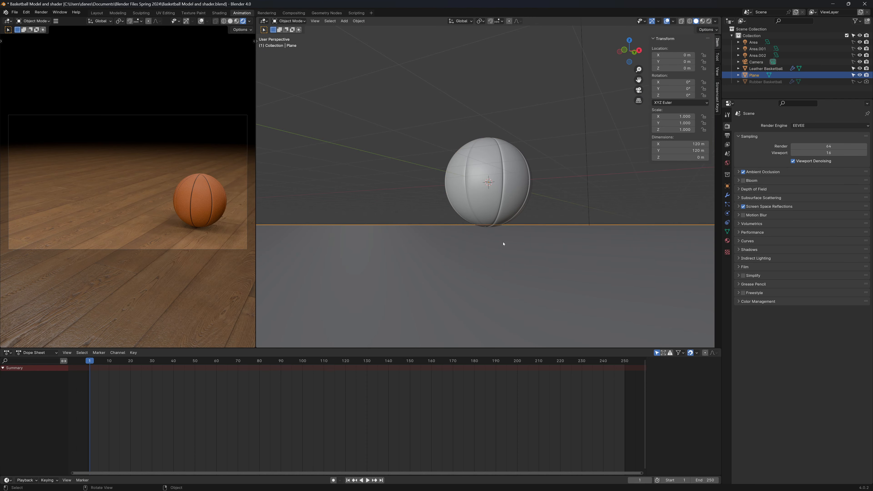
key("KP_1")
scroll(491, 240, "down", 5)
scroll(492, 224, "up", 13)
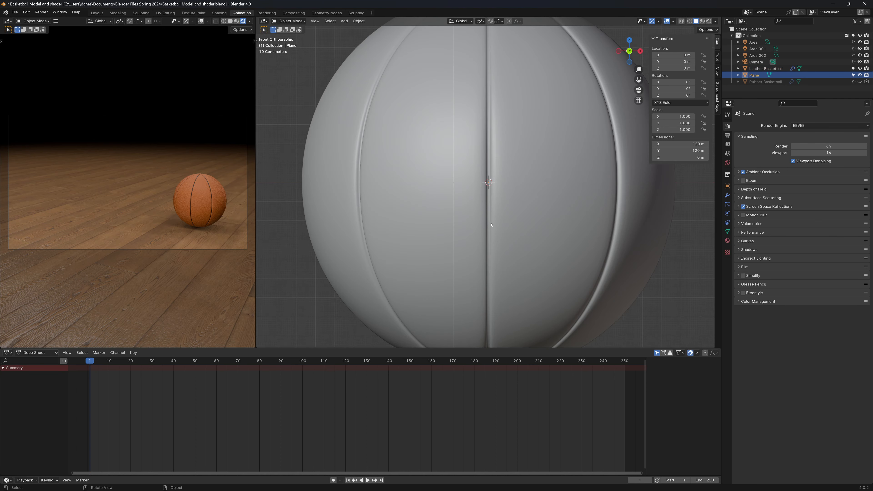
middle_click_drag(489, 225, 453, 105, "shift")
scroll(489, 189, "up", 5)
middle_click_drag(481, 214, 594, 103, "shift")
scroll(564, 162, "up", 3)
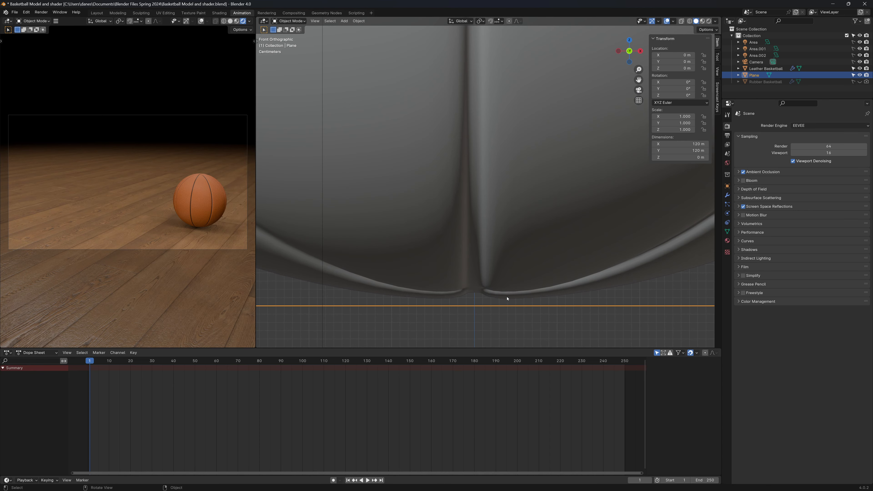
Step: Make the floor plane unselectable in the viewport
left_click(551, 181)
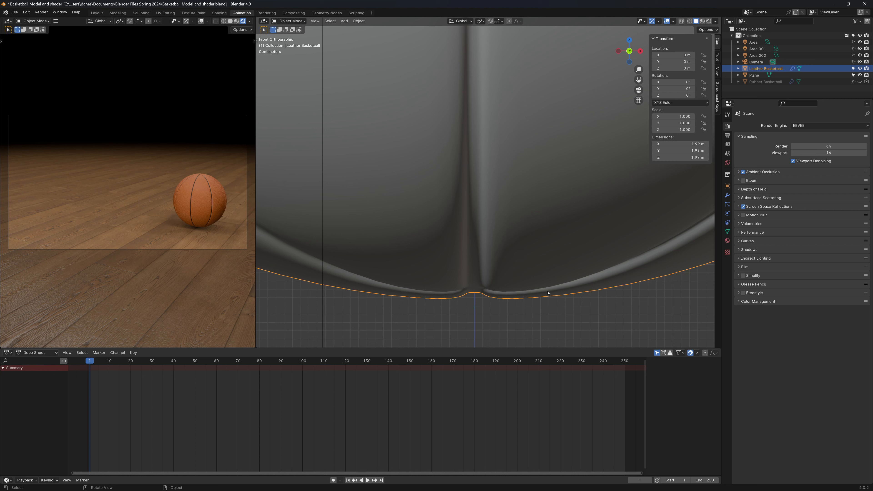
left_click(754, 75)
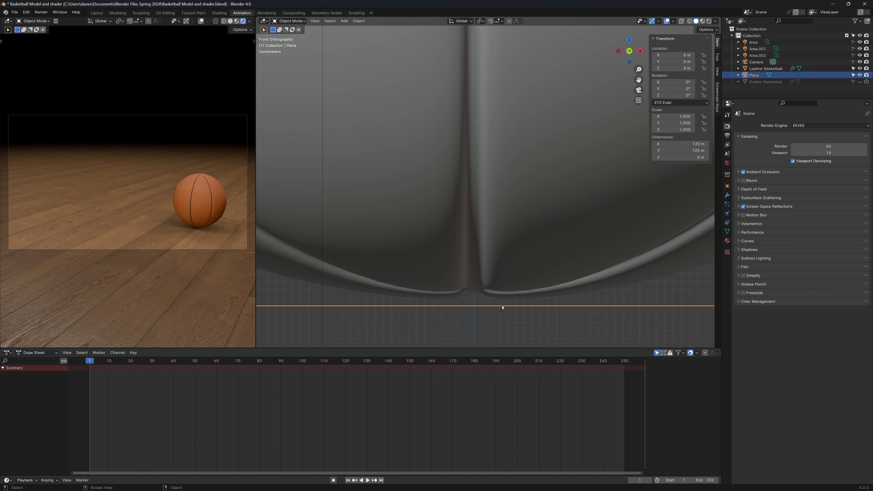
left_click(852, 75)
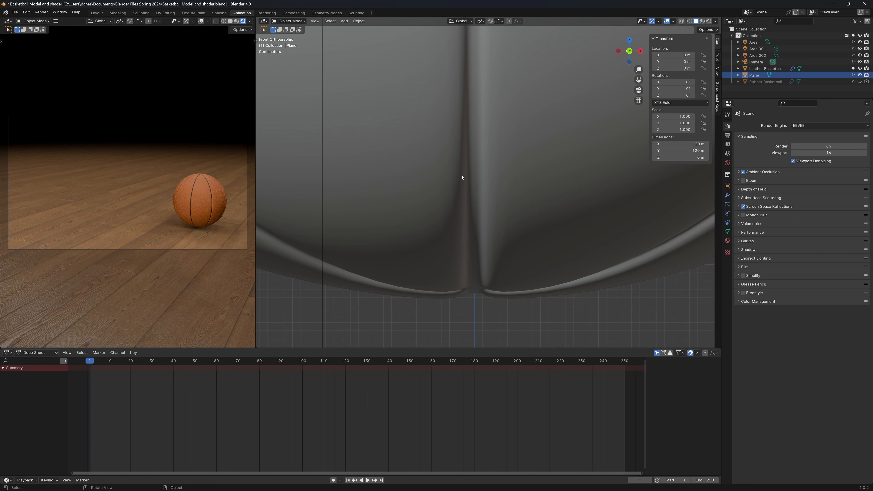
Step: Hide all light objects in the front orthographic viewport through its object type visibility settings
scroll(468, 177, "down", 8)
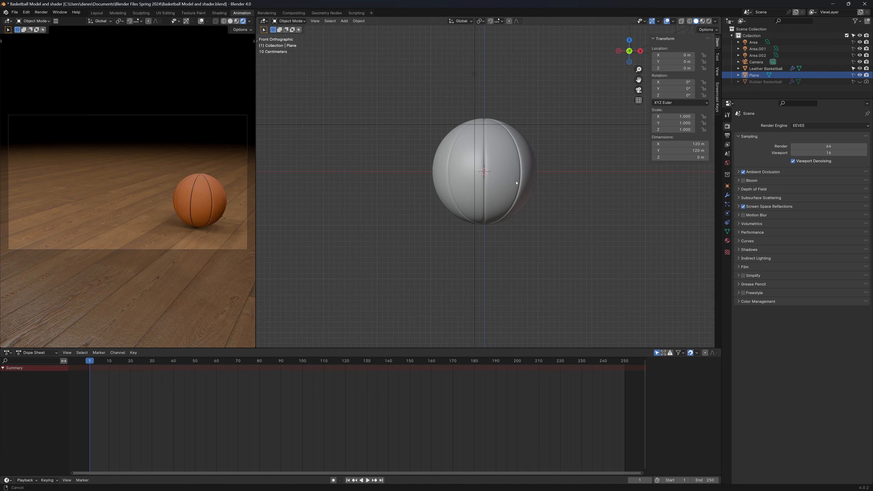
mouse_move(516, 183)
middle_mouse_down("shift")
mouse_move(515, 214)
mouse_move(504, 200)
mouse_move(514, 190)
middle_mouse_up("shift")
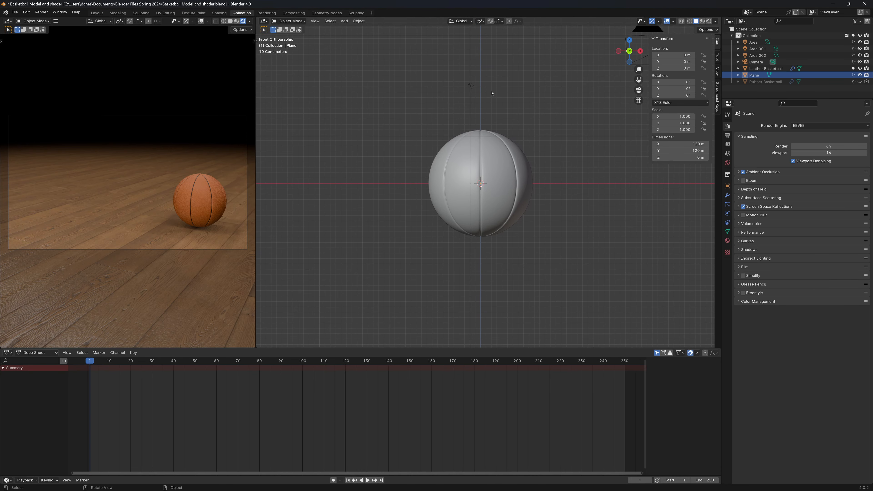
left_click(641, 21)
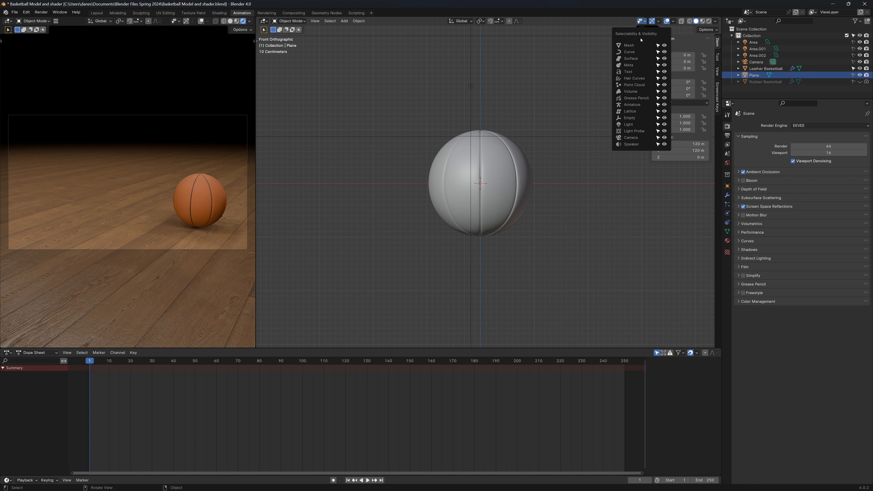
left_click(664, 125)
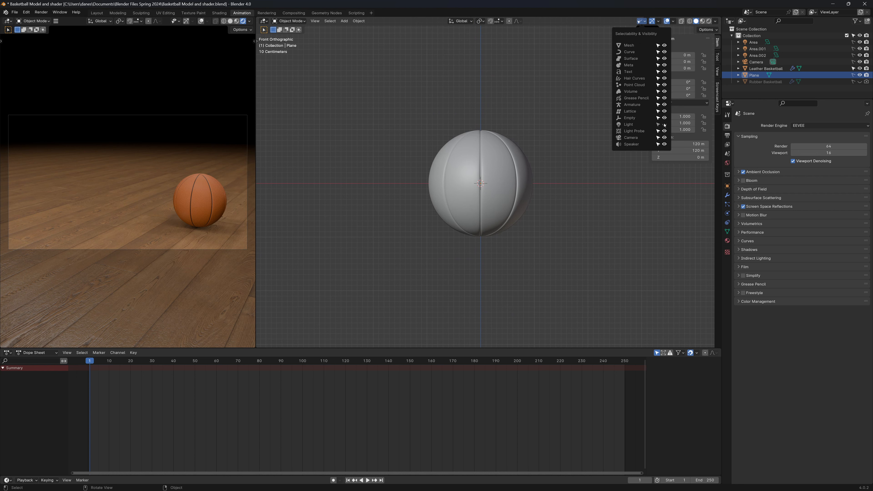
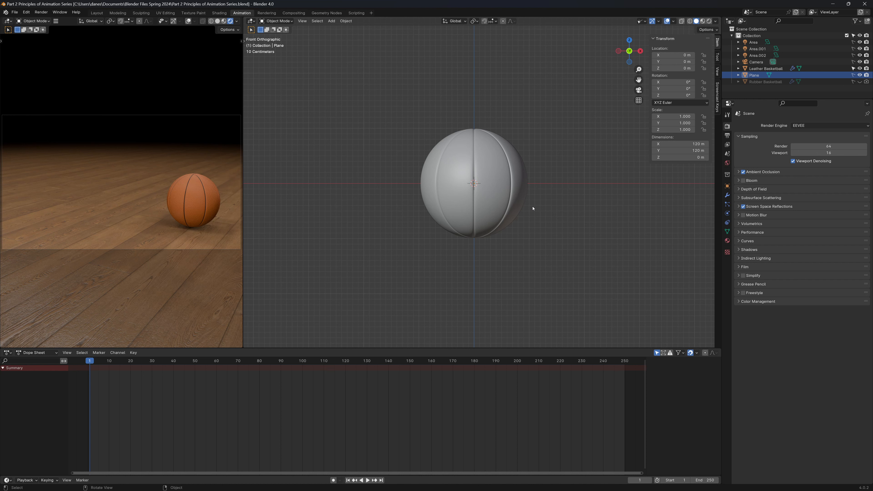
scroll(502, 217, "up", 2)
scroll(495, 219, "down", 4)
left_click(493, 188)
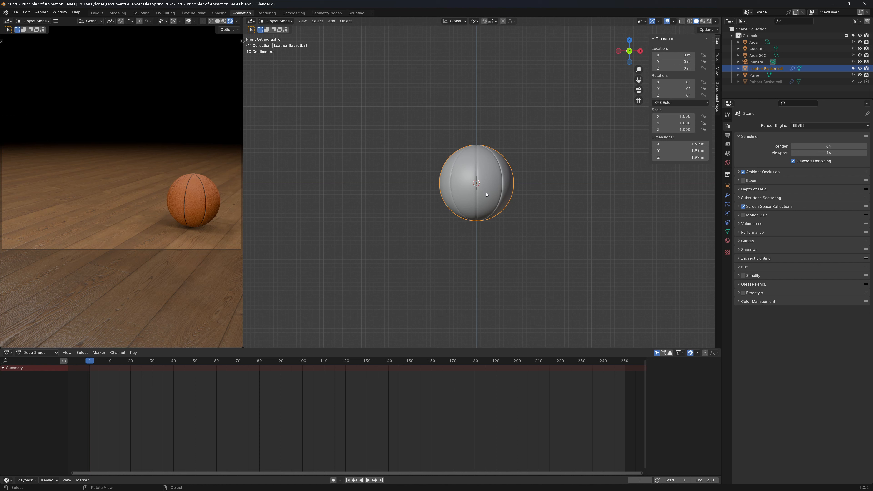
key("r")
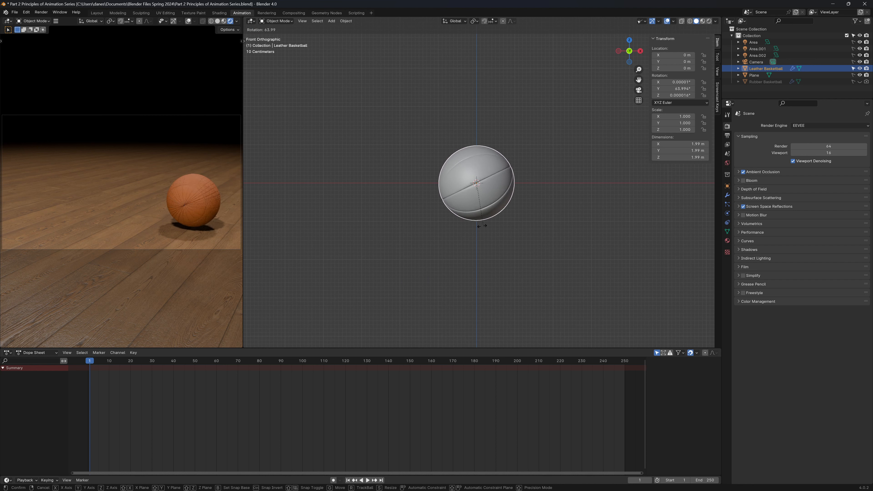
key("Escape")
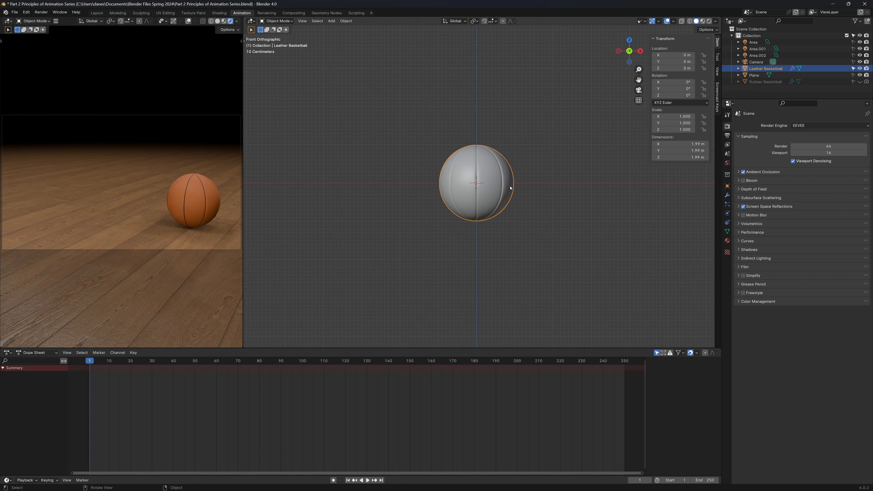
Step: Add a circle empty at the basketball's center and rotate it 90° about the X axis
left_click(332, 21)
mouse_move(344, 93)
left_click(398, 112)
type("rx90")
key("Return")
Step: Scale the circle empty up to about 1.357 so it surrounds the basketball
middle_click_drag(543, 167, 529, 198)
key("r")
key("s")
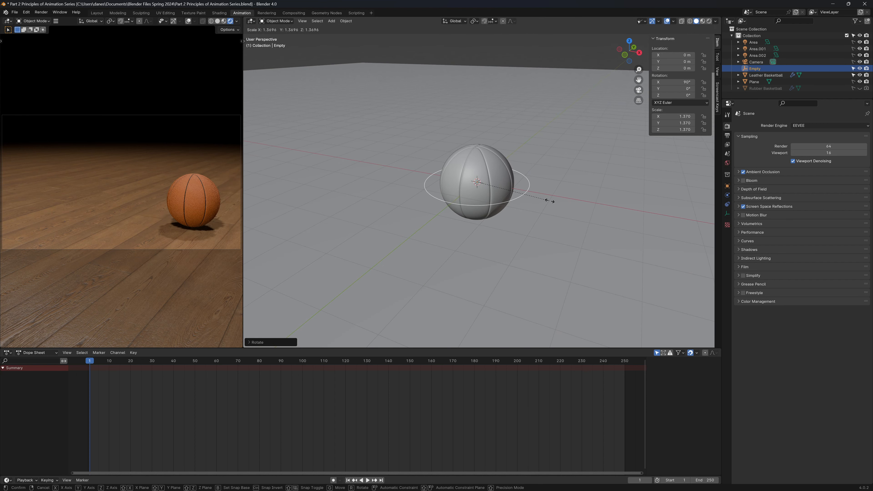
left_click(546, 203)
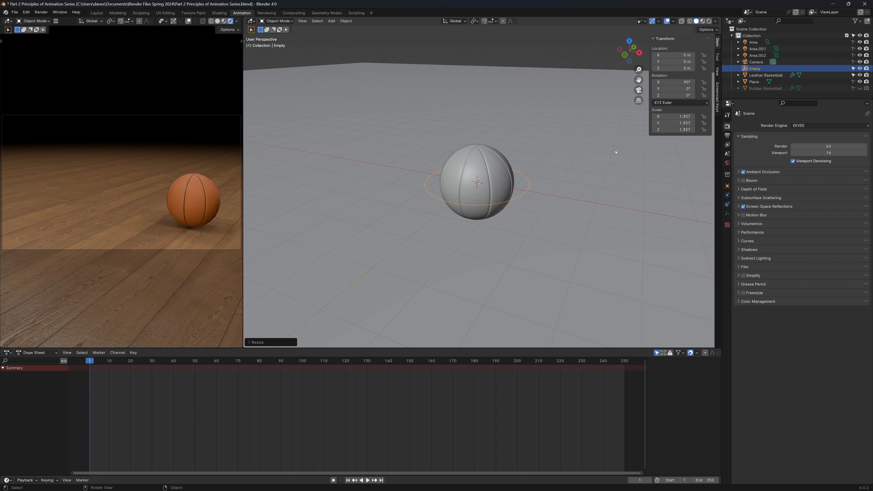
Step: Set the circle empty's Z location to -1 m
left_click(678, 68)
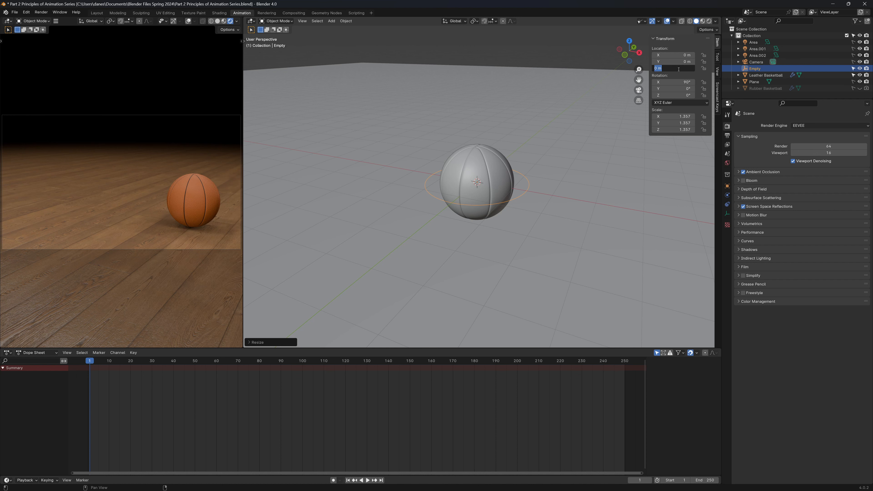
type("-1")
key("Return")
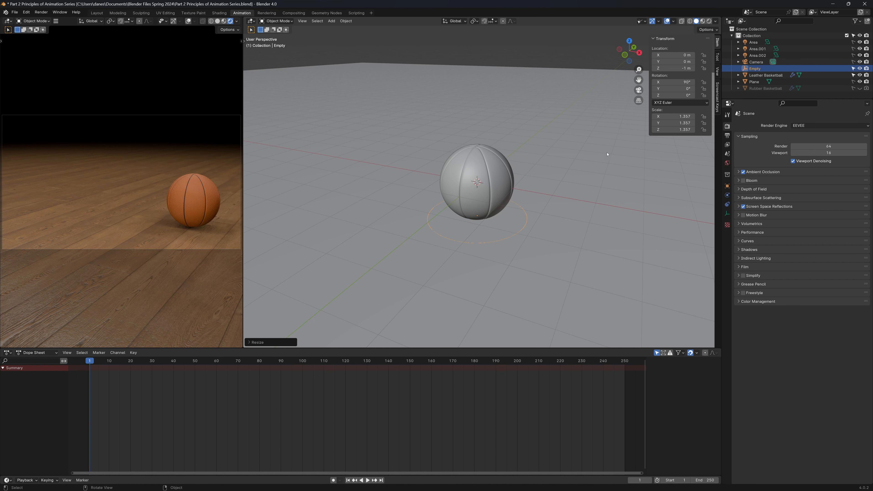
Step: Examine up close from the front how the circle empty lines up with the underside of the basketball
middle_click_drag(607, 154, 549, 211)
key("KP_1")
scroll(535, 220, "up", 6)
scroll(502, 263, "up", 7)
middle_click_drag(509, 263, 515, 104, "shift")
scroll(508, 217, "up", 6)
middle_click_drag(493, 242, 527, 133, "shift")
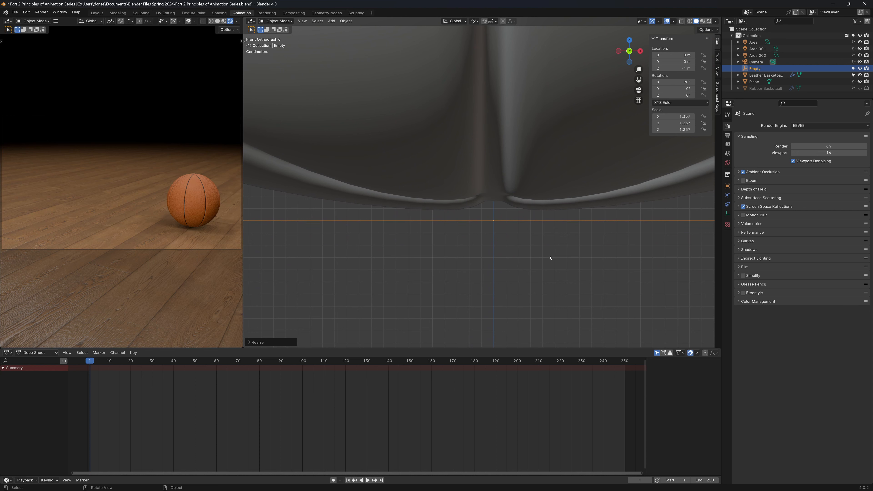
scroll(513, 239, "down", 7)
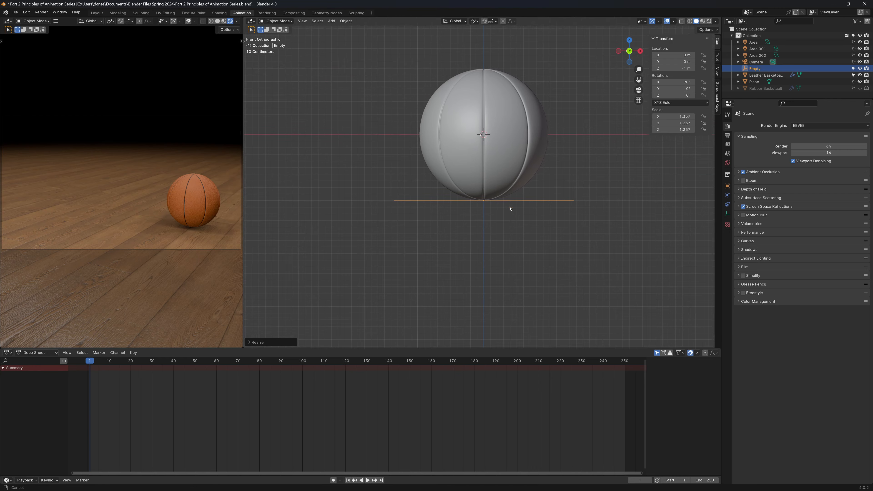
middle_click_drag(510, 209, 504, 182)
Step: Rename the circle empty as Bounce Parent
double_click(755, 68)
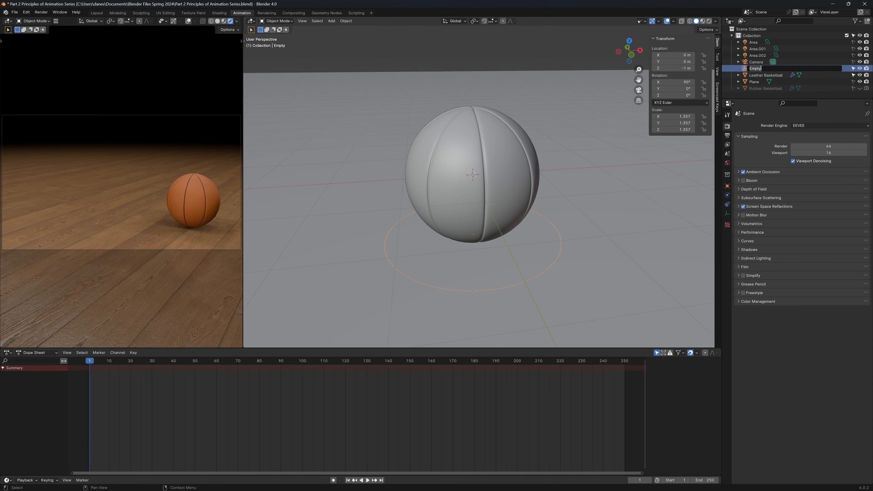
type("Bounce Parent")
key("Return")
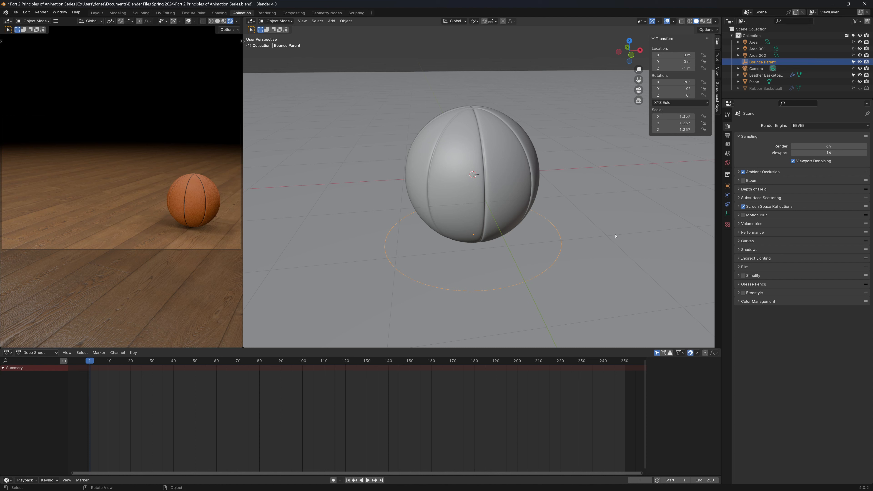
Step: Duplicate the Bounce Parent empty in place and scale the copy up to about 1.734 in top view
key("KP_7")
key("shift+d")
key("s")
left_click(581, 278)
Step: Rename the duplicated, larger circle empty as Forward Movement Parent
double_click(768, 70)
type("Fo")
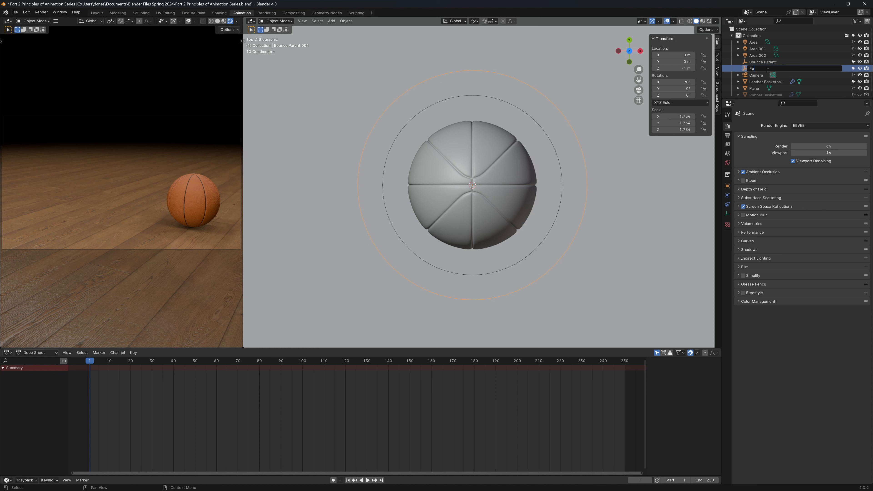
type("rward Movement Parent")
key("Return")
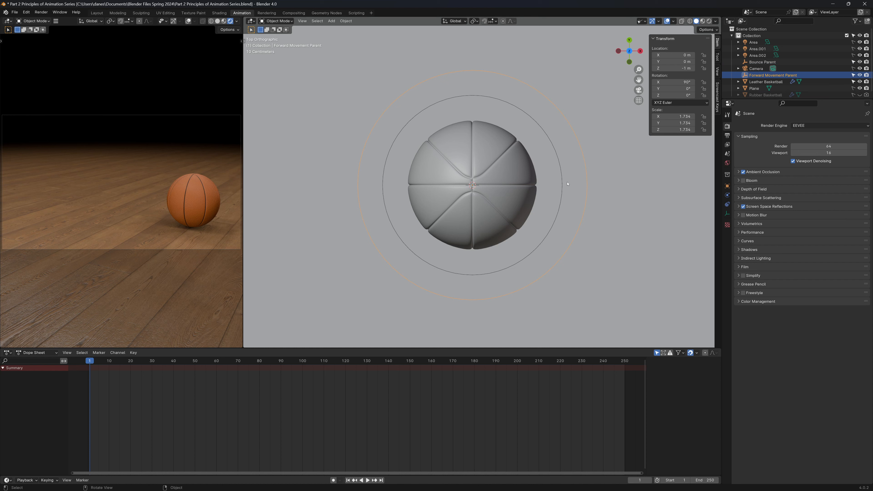
Step: Select the Bounce Parent empty and hide the Forward Movement Parent empty in the viewport
left_click(561, 185)
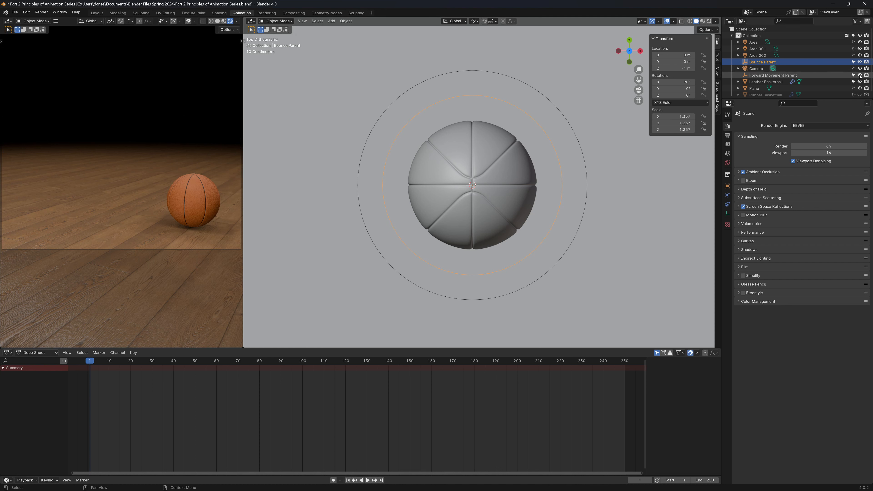
left_click(859, 75)
middle_click_drag(505, 247, 492, 169)
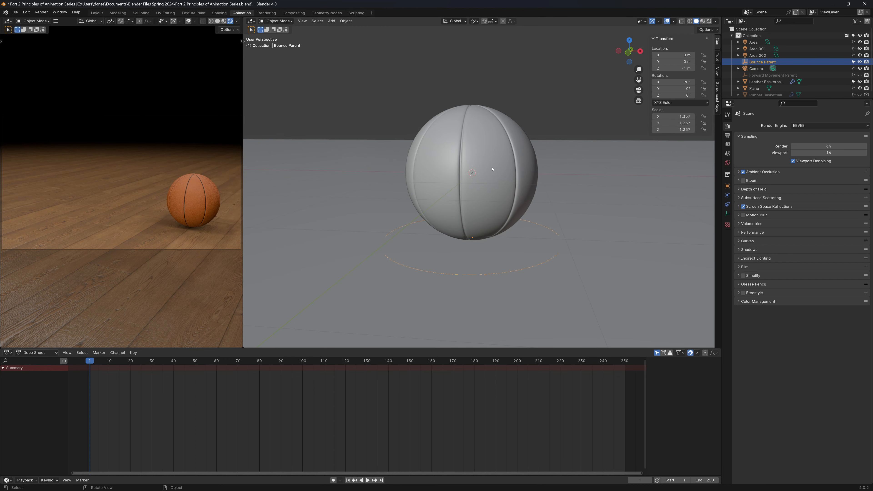
Step: Restart the Screencast Keys overlay and parent the Leather Basketball to the Bounce Parent empty with the Object option
left_click(495, 141)
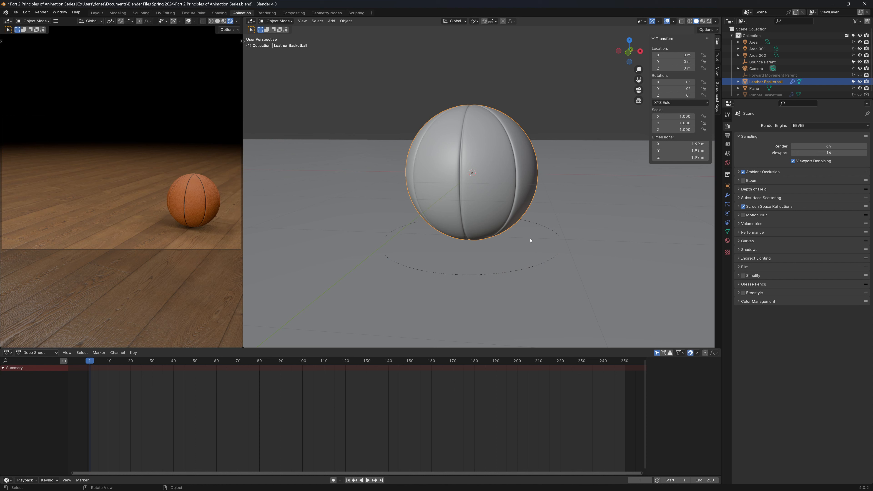
left_click(535, 226, "shift")
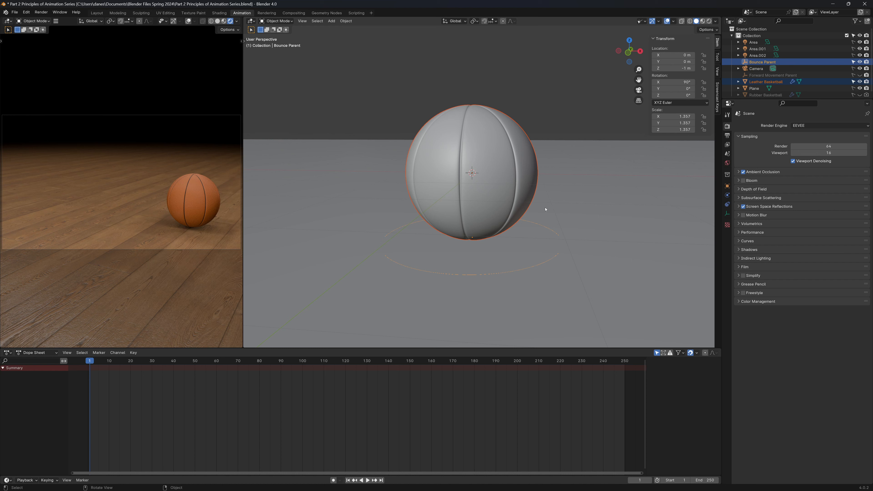
left_click(717, 98)
left_click(658, 39)
left_click(658, 39)
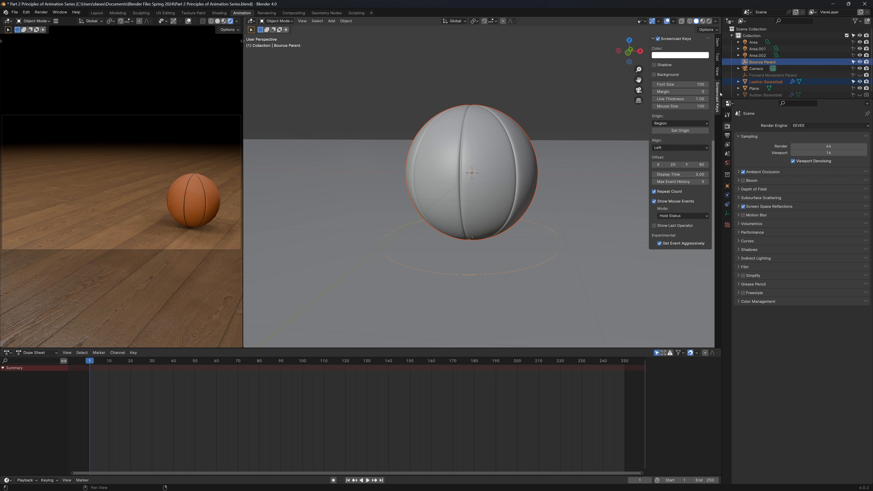
key("n")
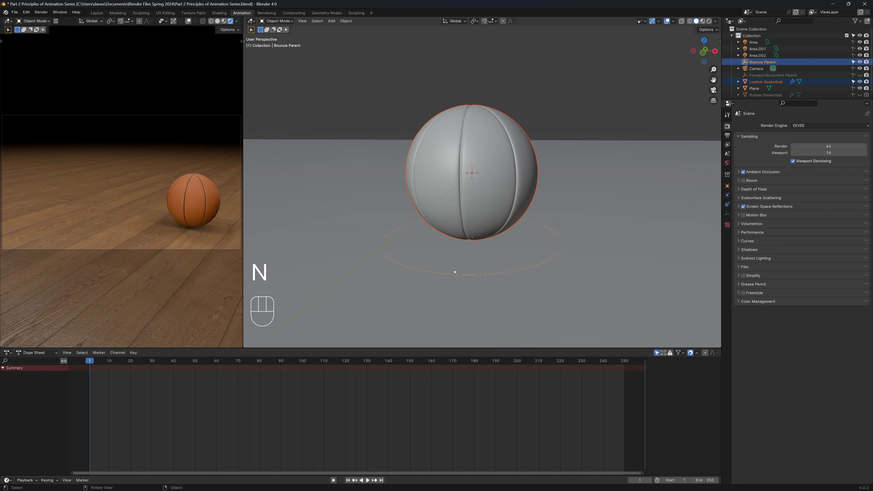
key("ctrl+p")
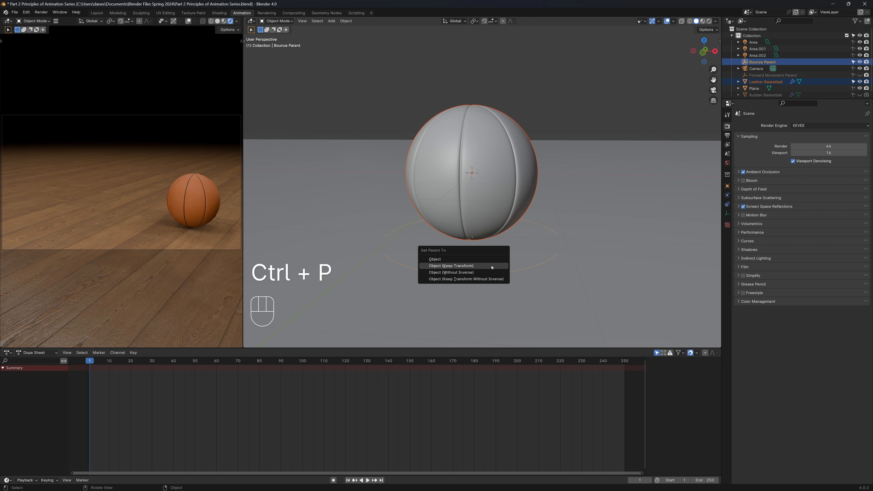
left_click(486, 259)
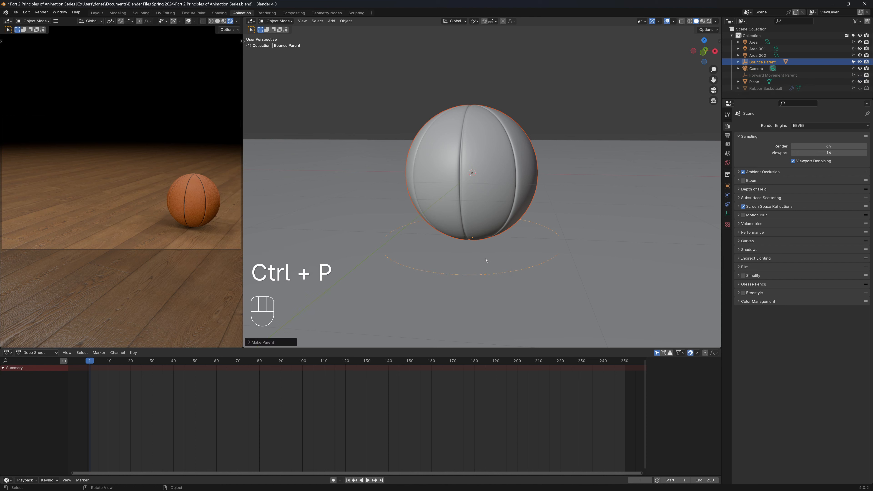
Step: Test the parenting with trial moves of the Bounce Parent empty and the basketball, cancelling each move
left_click(518, 272)
key("g")
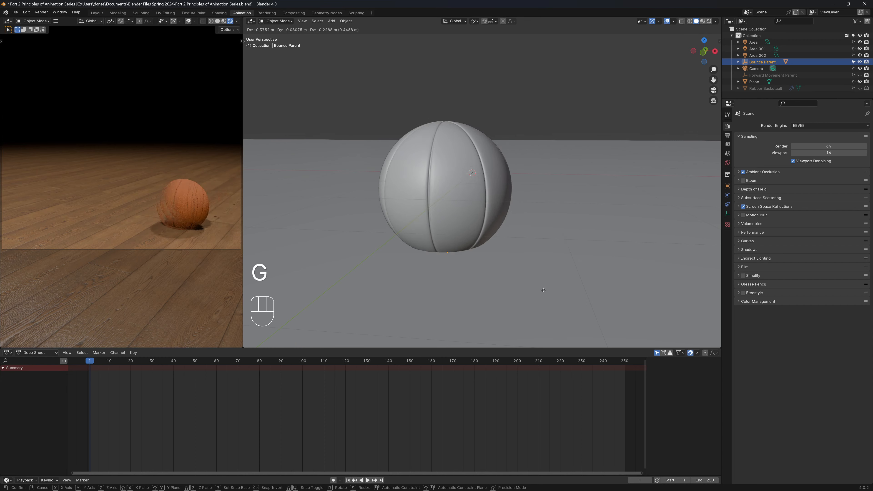
right_click(461, 188)
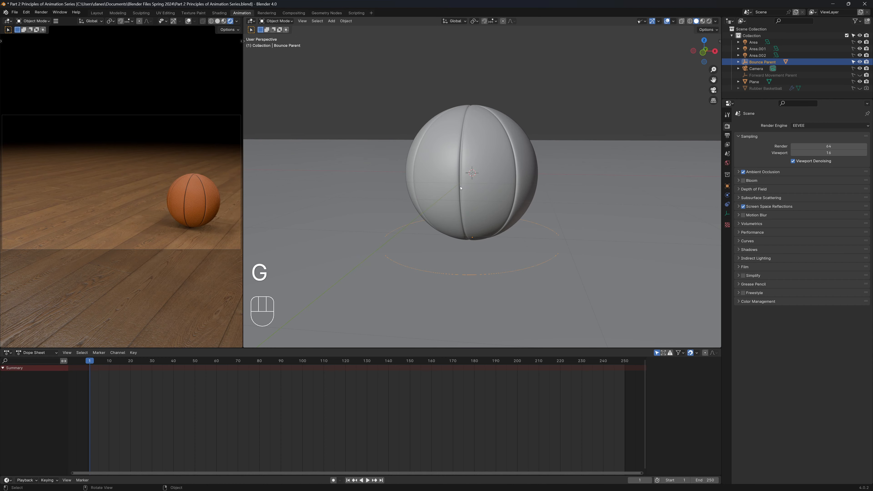
left_click(477, 190)
key("g")
right_click(595, 119)
left_click(436, 272)
key("g")
right_click(424, 294)
Step: Set the end frame of the animation to 120
left_click(709, 481)
type("120")
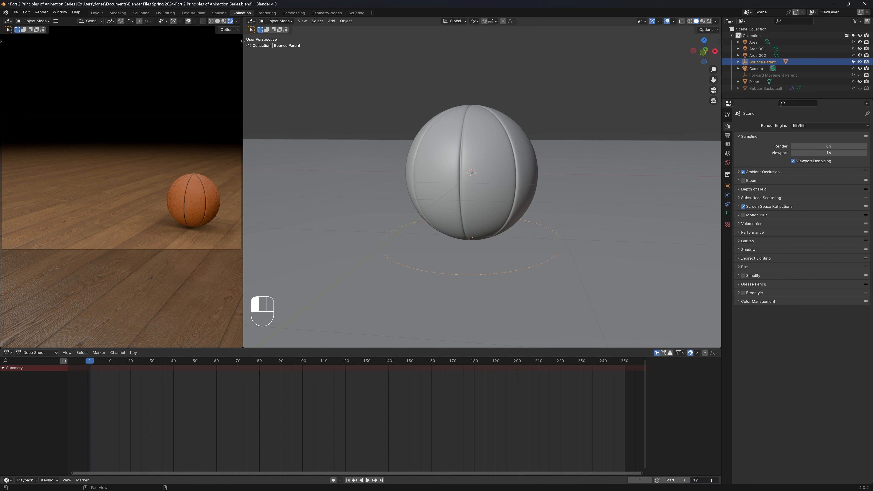
key("Return")
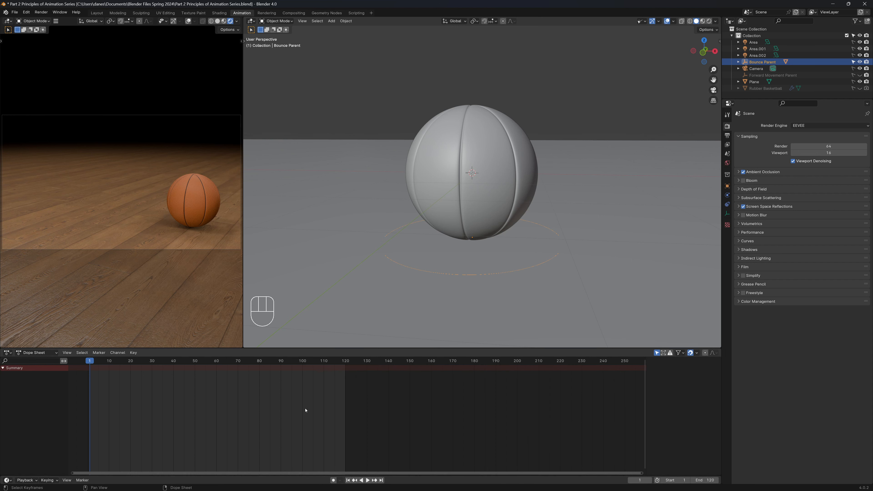
key("Home")
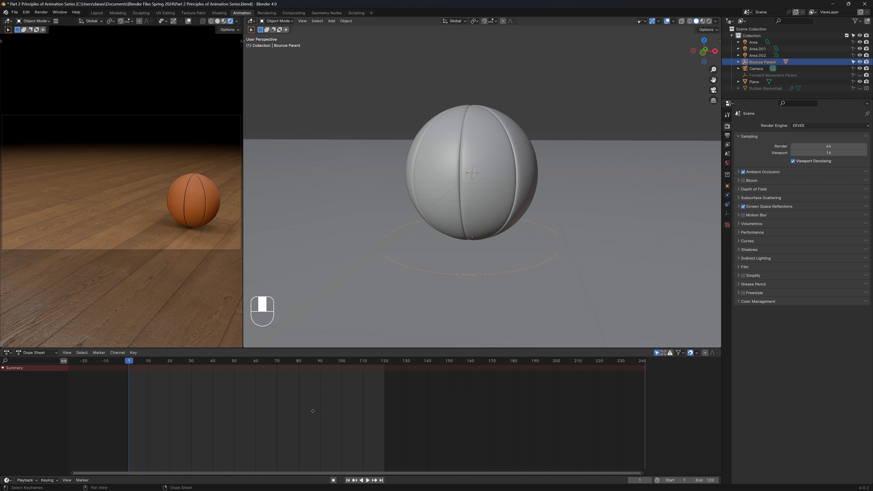
scroll(418, 408, "up", 3)
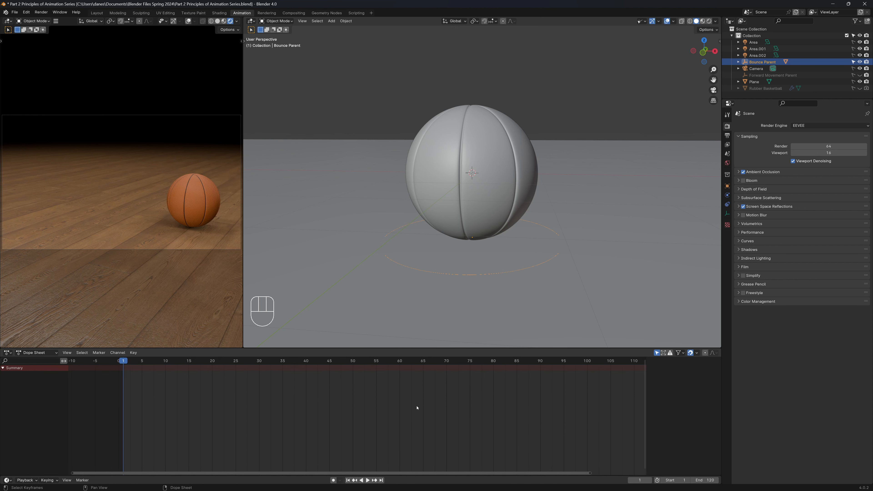
scroll(231, 405, "up", 1)
scroll(231, 406, "up", 6)
middle_click_drag(231, 405, 387, 406)
Step: Apply all transforms of the Bounce Parent empty to deltas
key("grave")
left_click(467, 199)
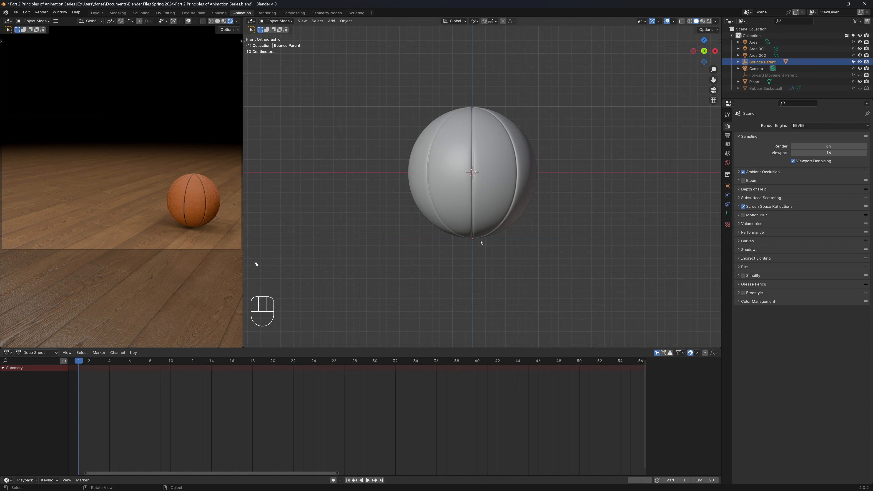
scroll(488, 243, "down", 7)
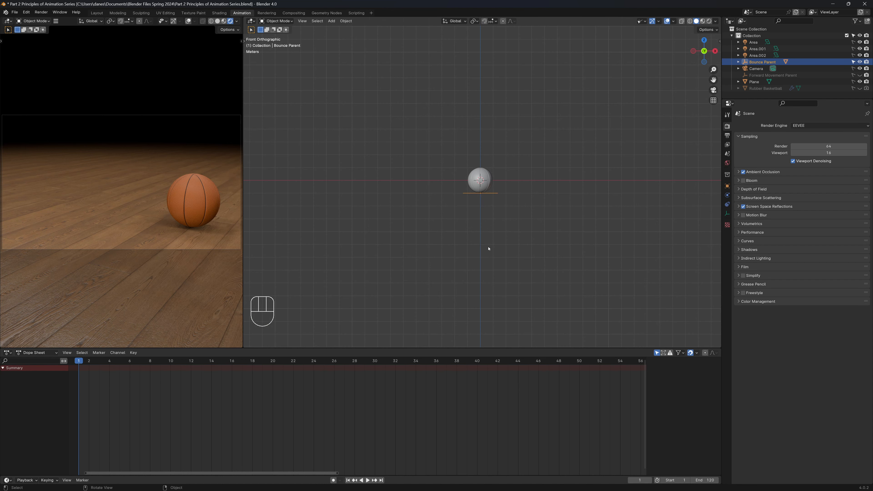
scroll(488, 249, "up", 1)
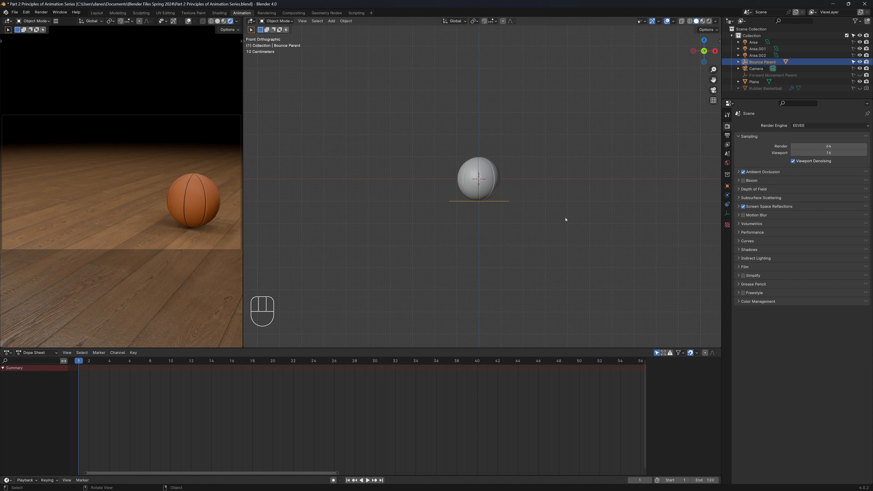
key("n")
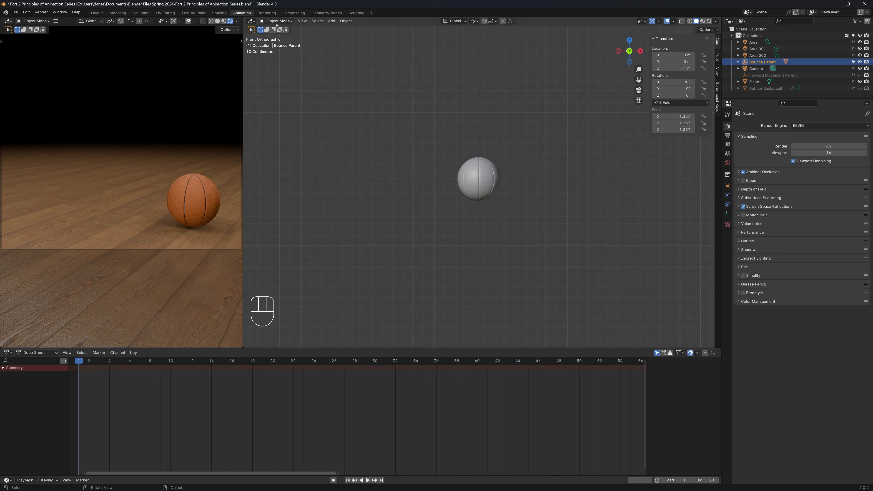
left_click(346, 21)
mouse_move(357, 54)
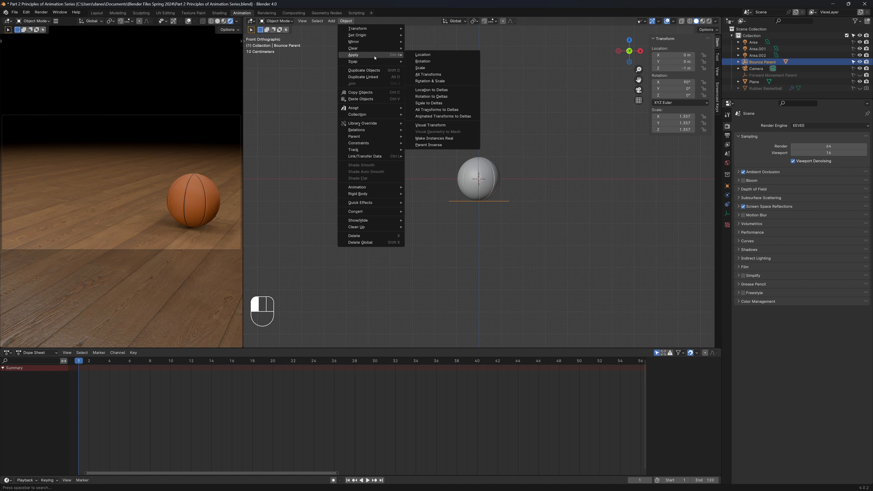
left_click(446, 110)
Step: Unhide the Forward Movement Parent empty, apply all its transforms to deltas and hide it again
left_click(860, 75)
left_click(853, 75)
middle_click_drag(536, 206, 570, 241)
left_click(772, 75)
left_click(346, 21)
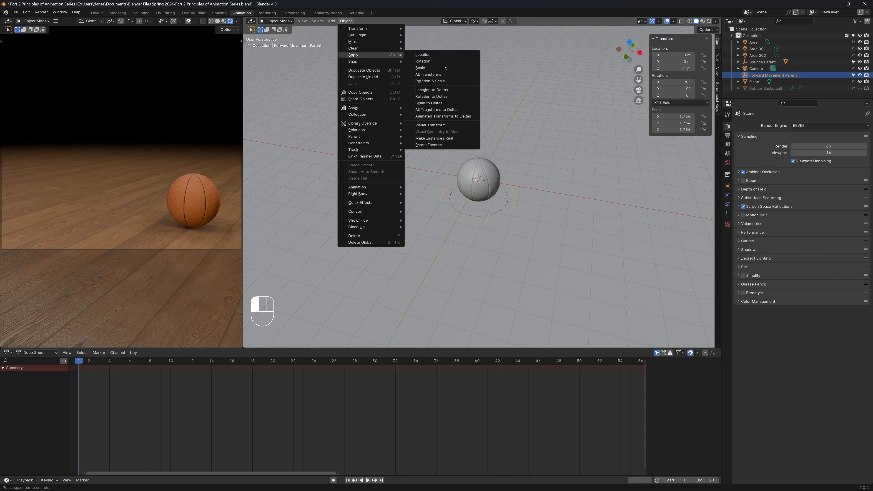
left_click(450, 110)
left_click(860, 75)
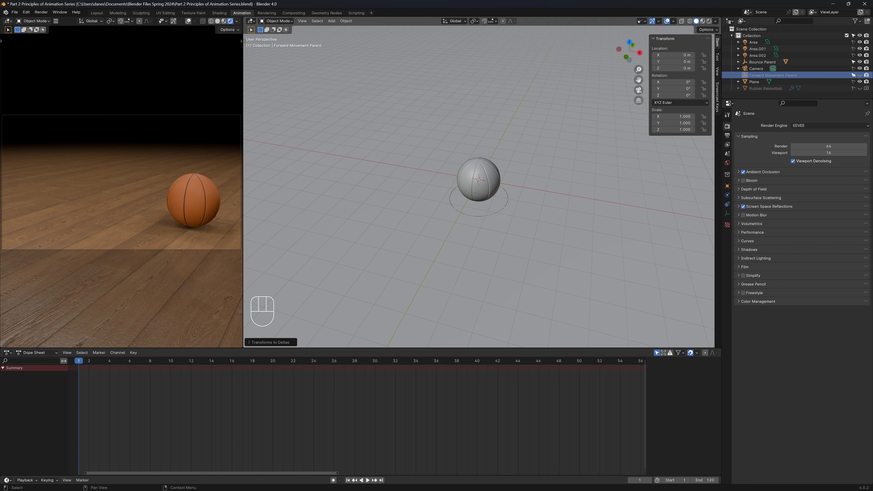
Step: Raise the Bounce Parent empty to a Z location of 10 m and insert a single Z keyframe at frame 1
left_click(807, 62)
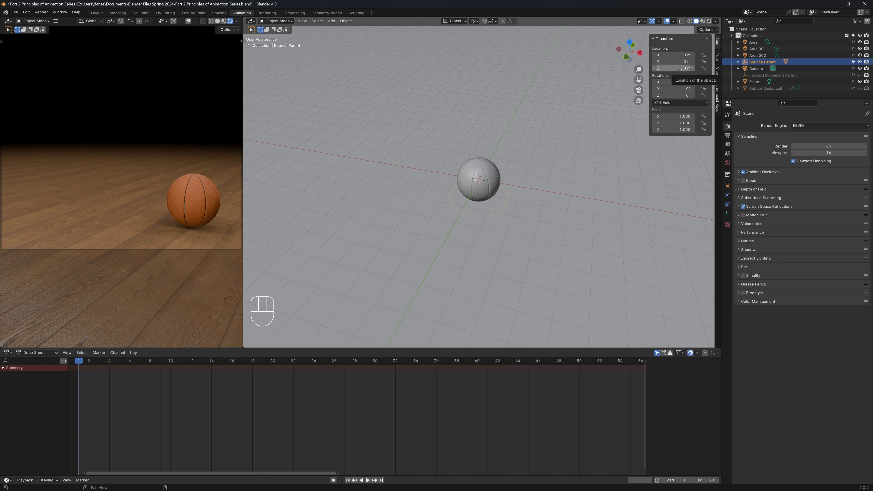
key("KP_1")
key("t")
left_click(252, 67)
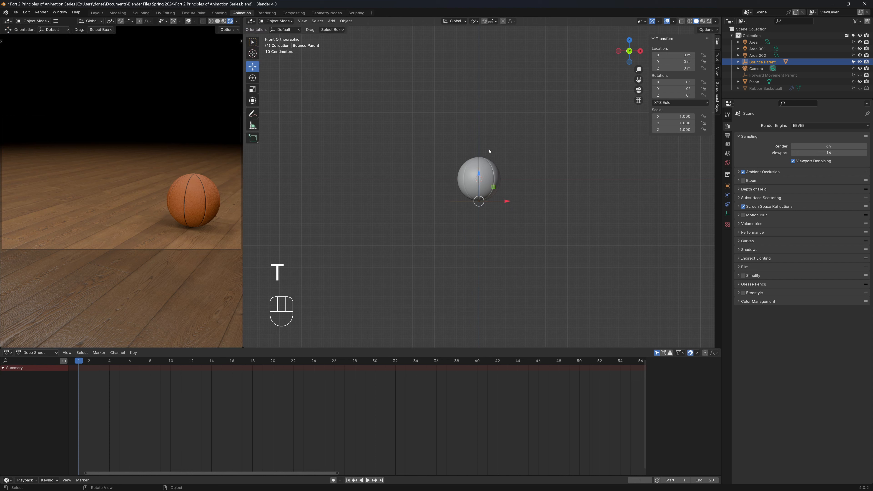
left_click_drag(479, 174, 504, 20)
middle_click_drag(503, 86, 492, 172, "shift")
left_click(677, 67)
type("10")
key("Return")
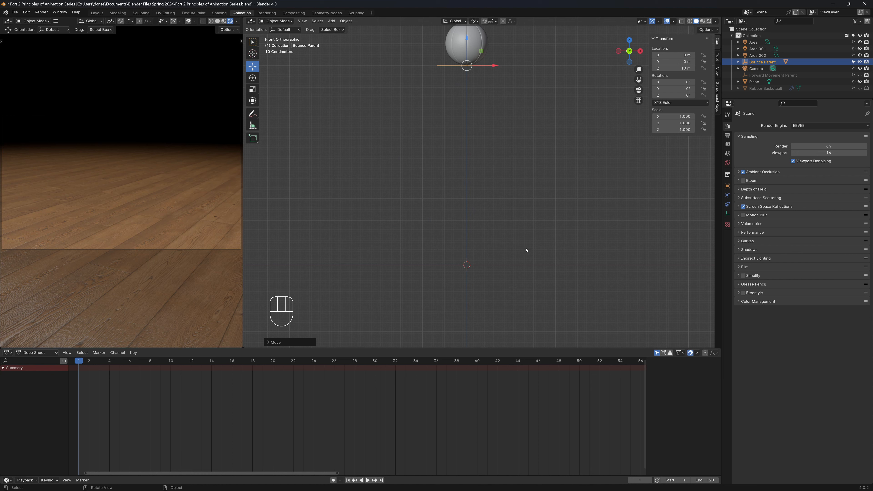
right_click(669, 68)
left_click(643, 69)
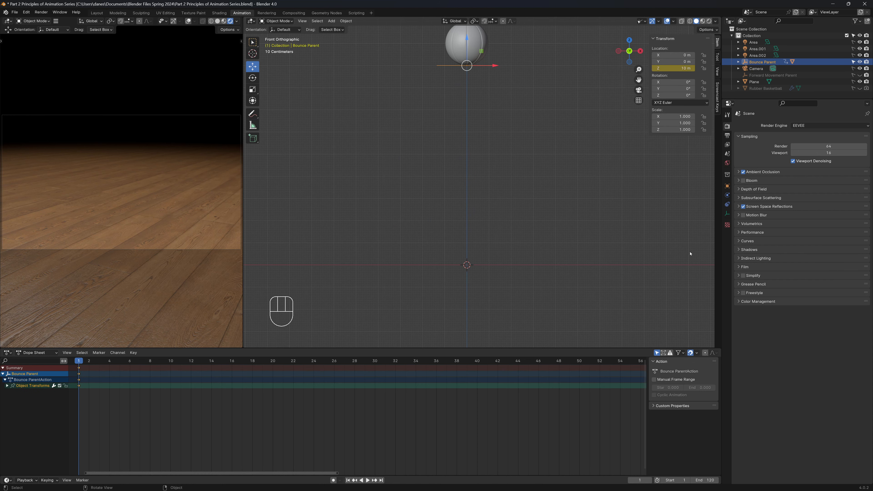
Step: At frame 12, lower the Bounce Parent empty to a Z location of 1 m and insert a single Z keyframe
left_click(191, 360)
left_click_drag(467, 38, 481, 236)
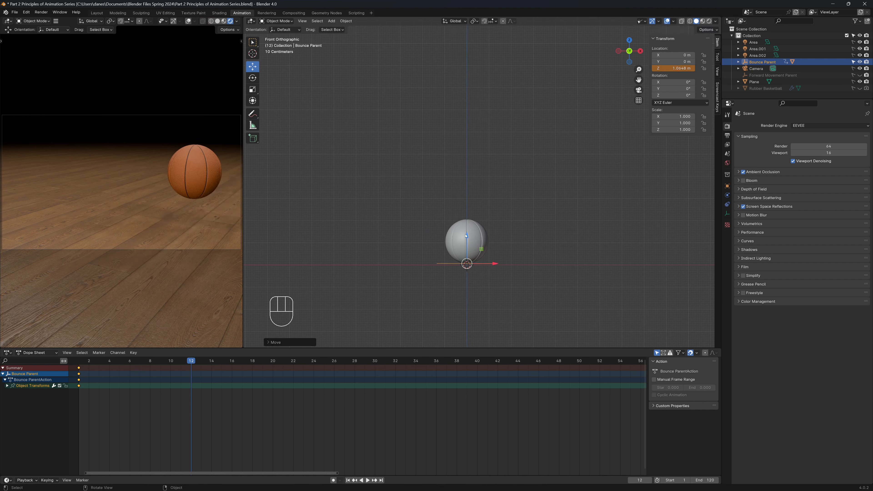
left_click_drag(465, 236, 467, 235)
left_click(664, 65)
type("1")
key("Return")
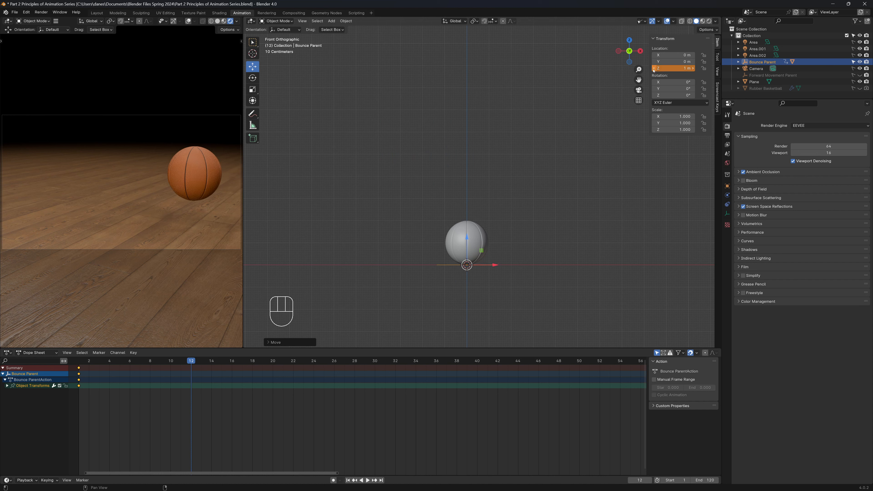
right_click(665, 67)
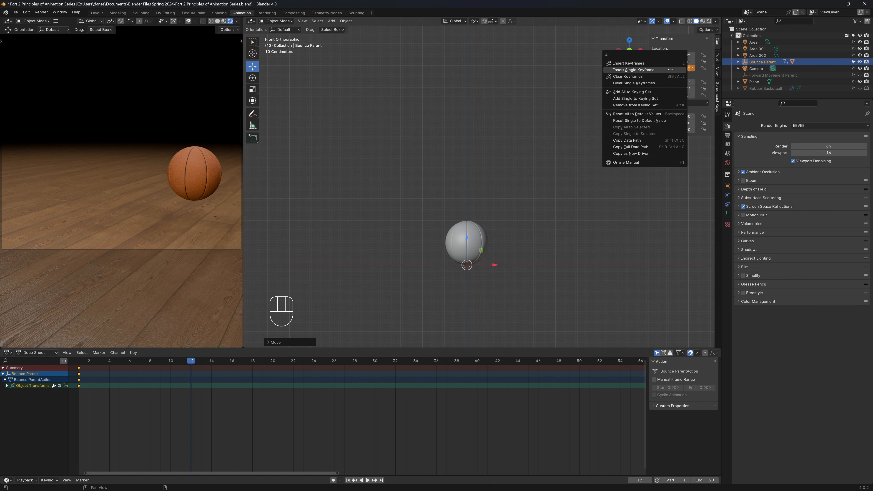
left_click(655, 70)
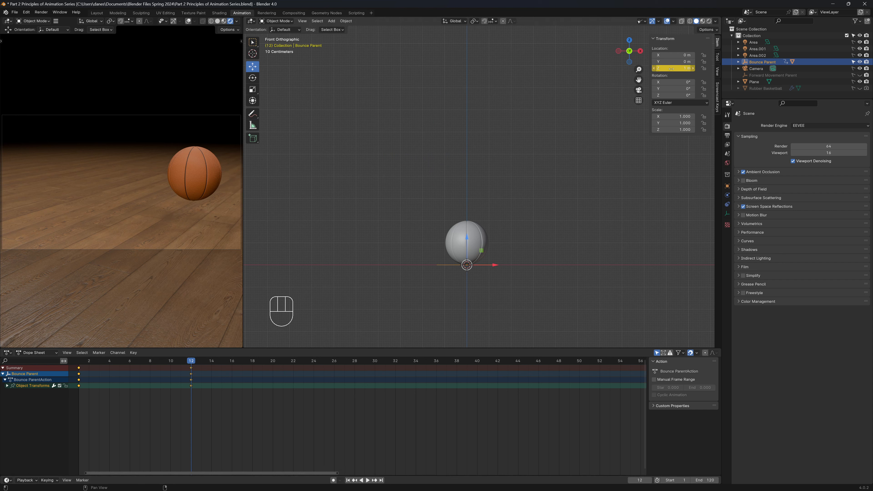
Step: Return to frame 1 and annotate the front view with "10m" beside the raised ball and "1 m" near the ground line
left_click_drag(185, 361, 79, 388)
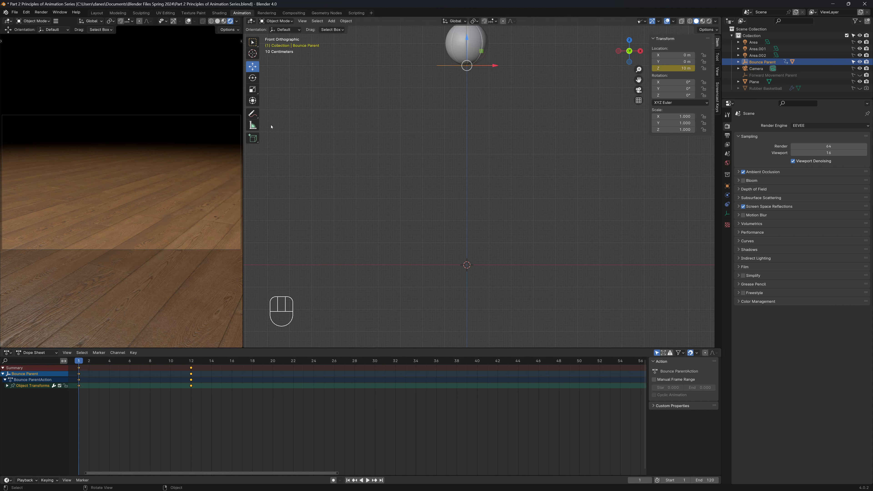
left_click(252, 114)
left_click_drag(520, 50, 522, 61)
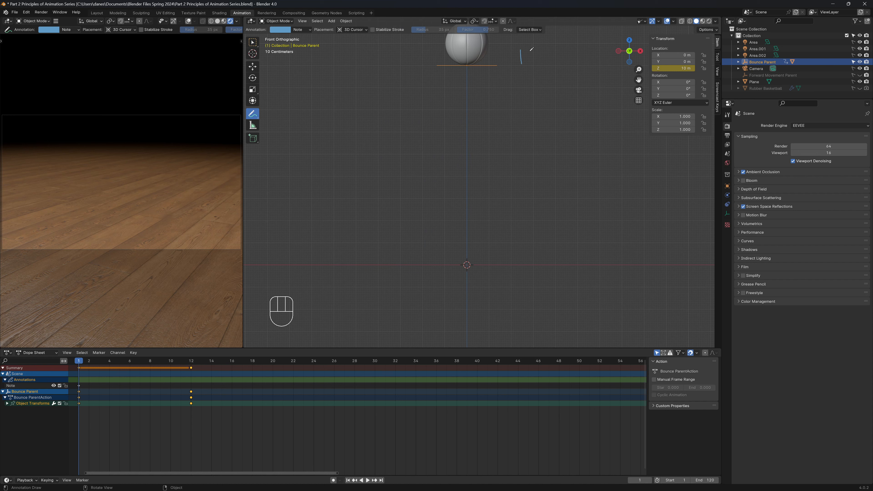
mouse_move(533, 50)
left_mouse_down()
mouse_move(528, 61)
mouse_move(535, 51)
mouse_move(549, 63)
left_mouse_up()
mouse_move(525, 244)
left_mouse_down()
mouse_move(526, 263)
mouse_move(549, 253)
left_mouse_up()
key("w")
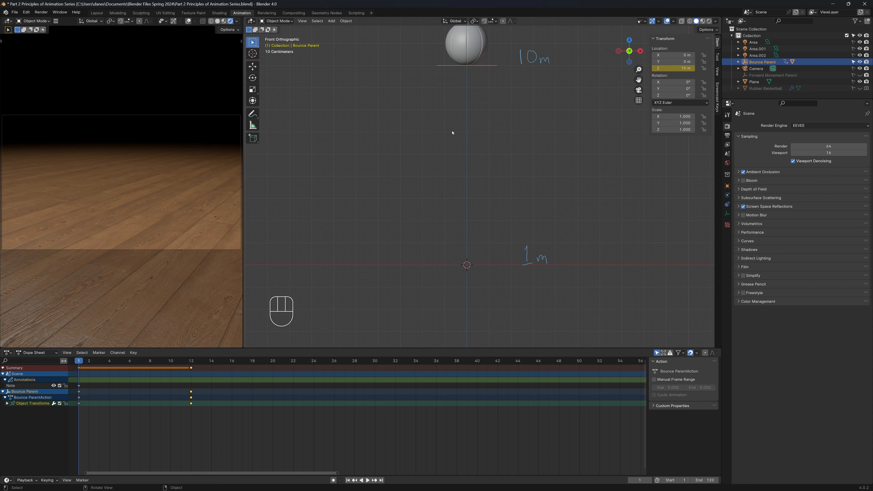
key("n")
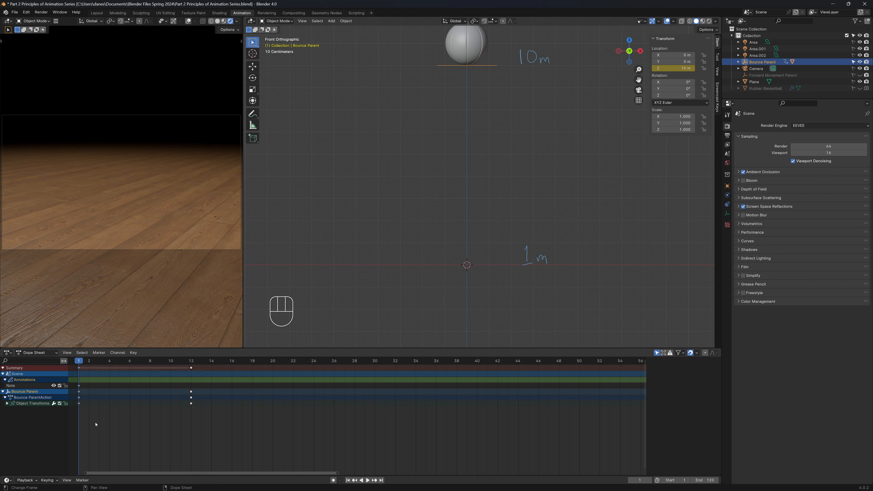
Step: Duplicate the Bounce Parent keyframes at frame 1 to frame 24 and jump the playhead to frame 24
left_click_drag(99, 425, 69, 387)
key("shift+d")
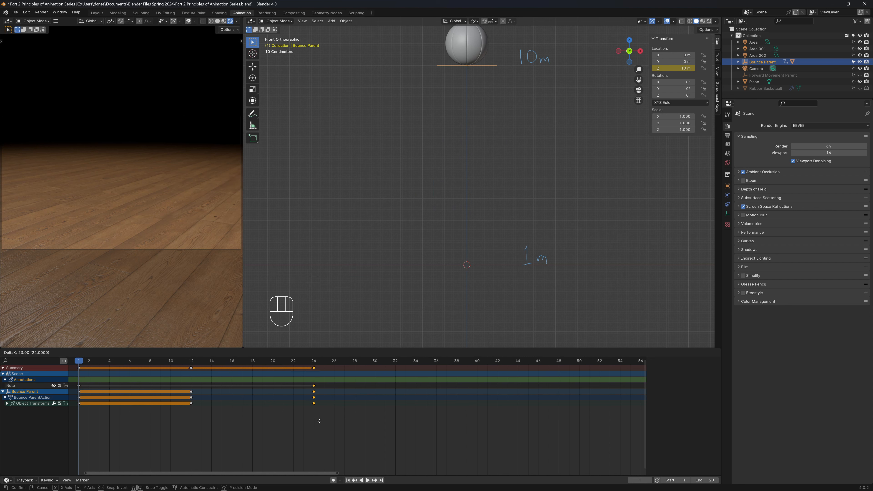
left_click(320, 420)
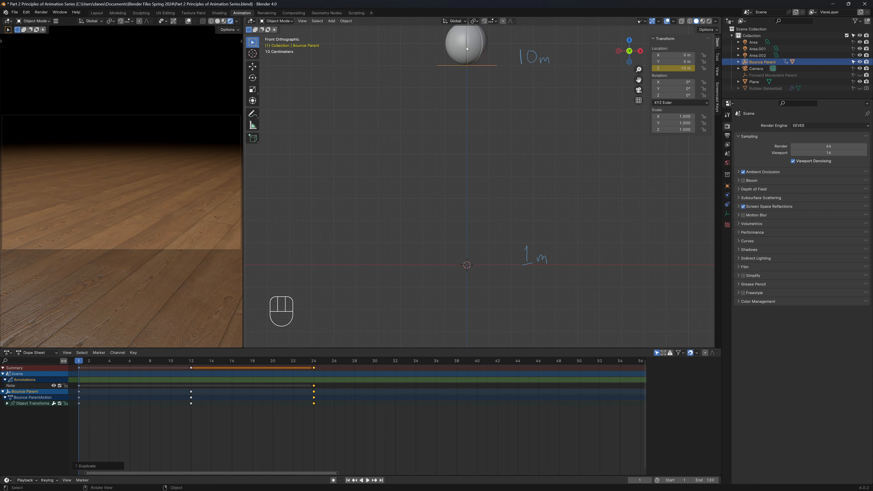
key("Up")
key("Up")
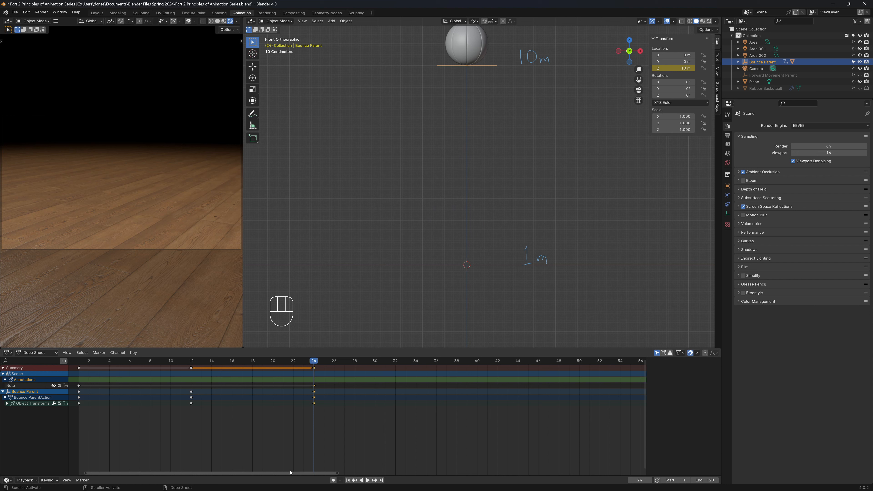
Step: Collapse the Bounce Parent channel, duplicate its keyframes at frames 12 and 24 to frames 34 and 44, and scrub to frame 44
mouse_move(279, 475)
left_mouse_down()
mouse_move(310, 475)
mouse_move(251, 476)
mouse_move(277, 478)
left_mouse_up()
left_click_drag(379, 456, 190, 378)
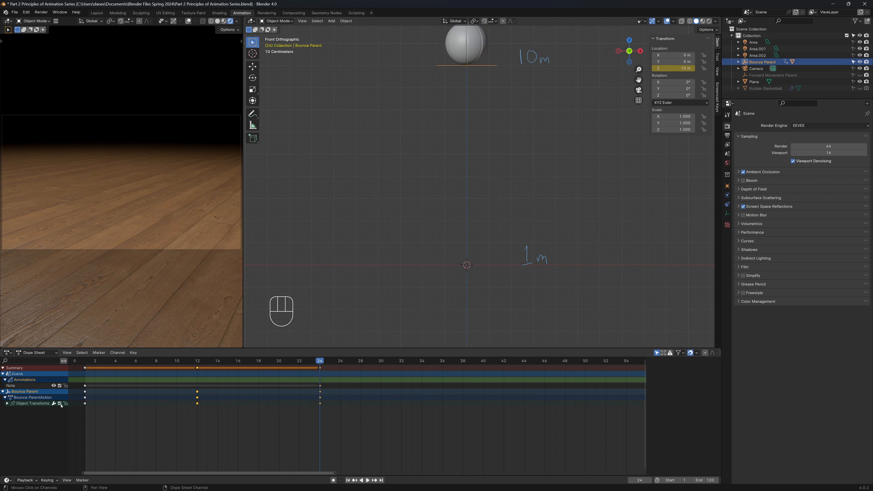
left_click(2, 391)
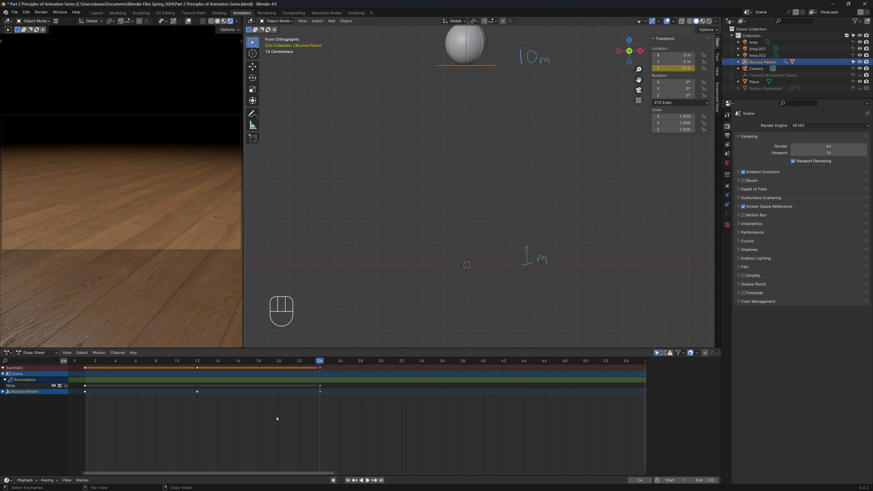
left_click_drag(351, 420, 191, 380)
key("shift+d")
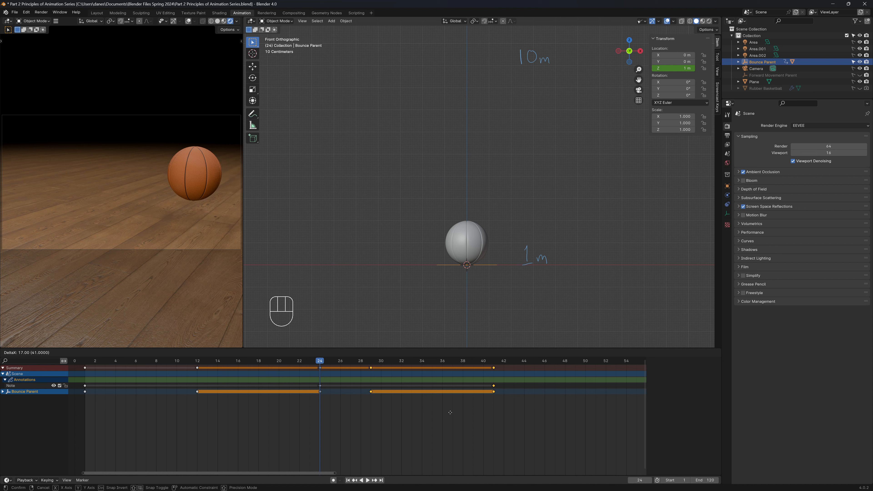
left_click(504, 417)
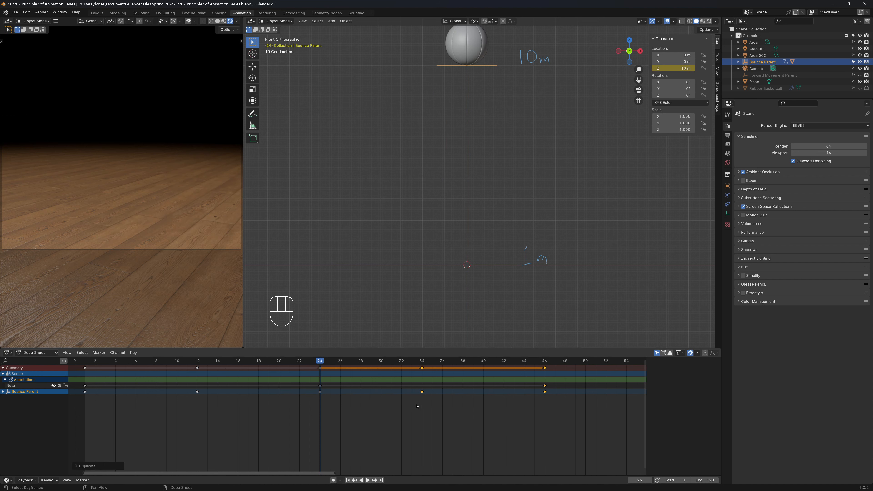
left_click_drag(554, 413, 538, 359)
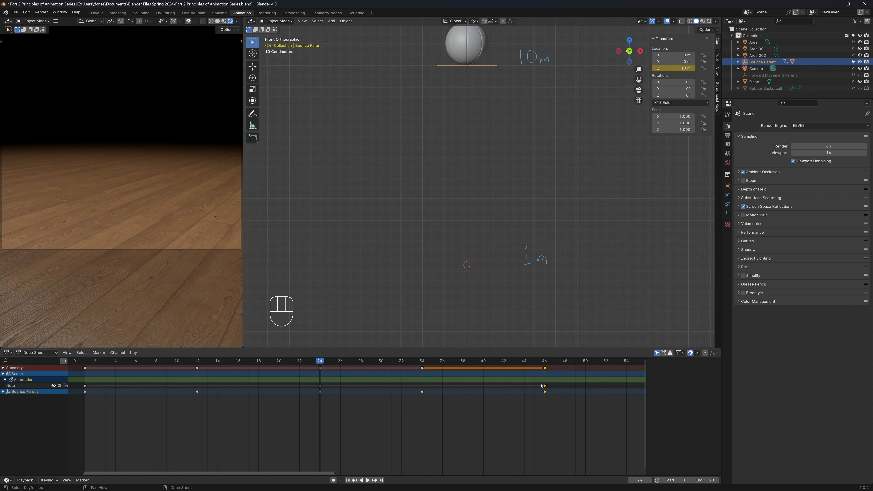
key("g")
left_click(520, 386)
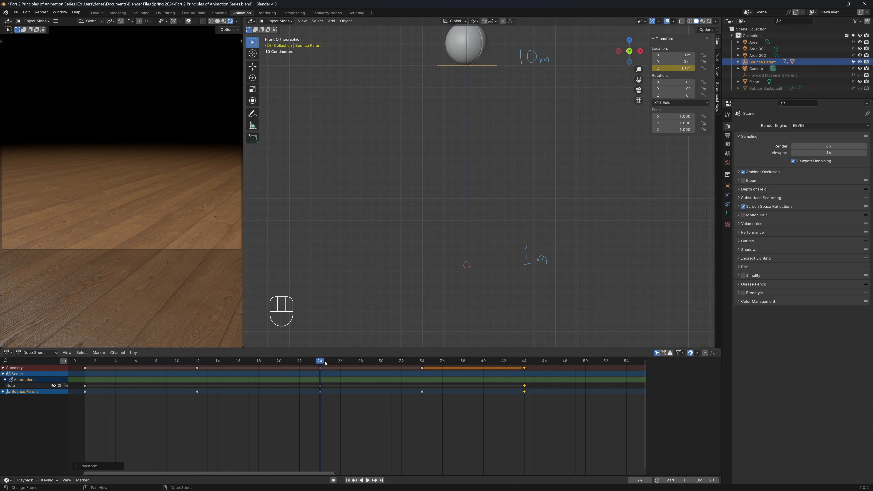
left_click_drag(292, 361, 316, 409)
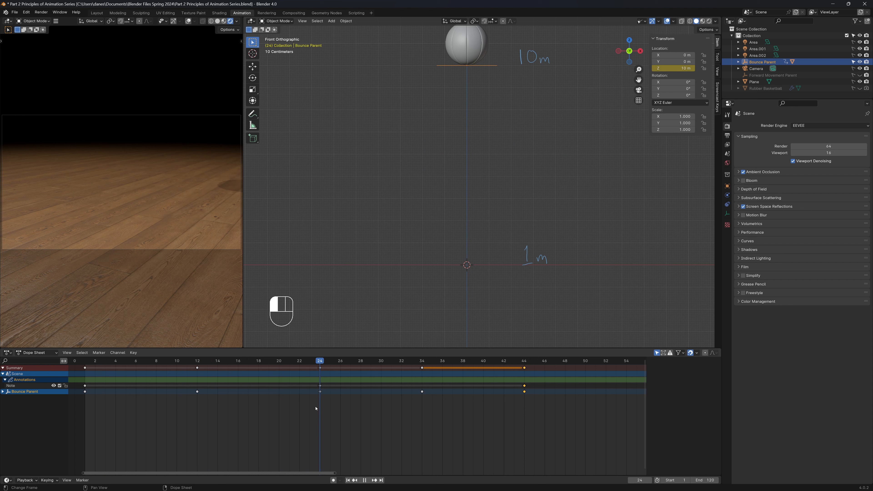
left_click_drag(322, 409, 526, 425)
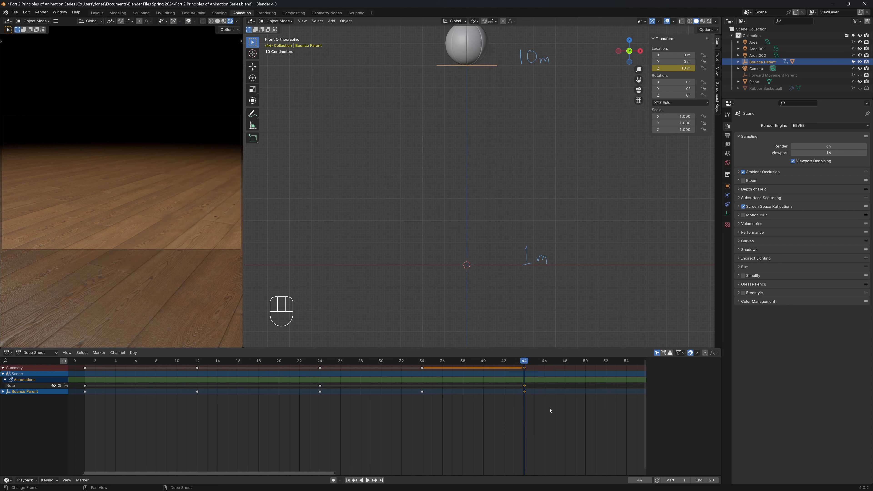
Step: Duplicate the Bounce Parent keyframes at frames 34 and 44 so the copies sit at frames 52 and 60
middle_click_drag(385, 409, 201, 410)
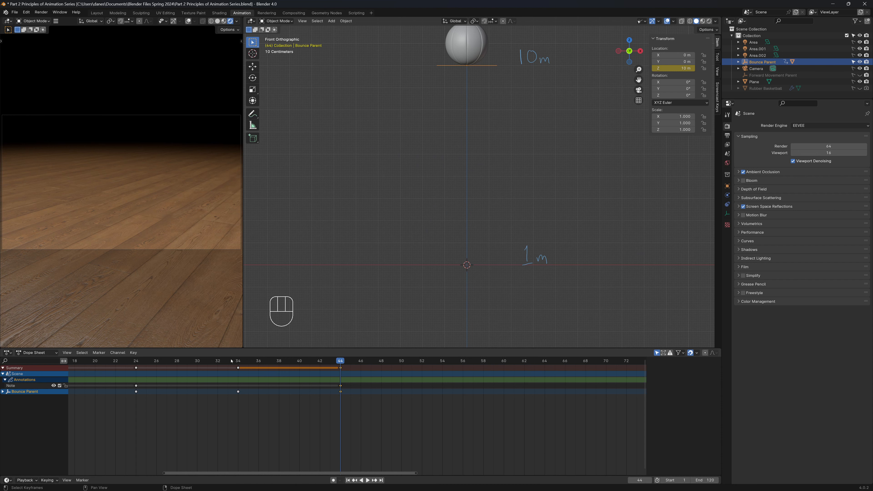
left_click(136, 361)
left_click(238, 361)
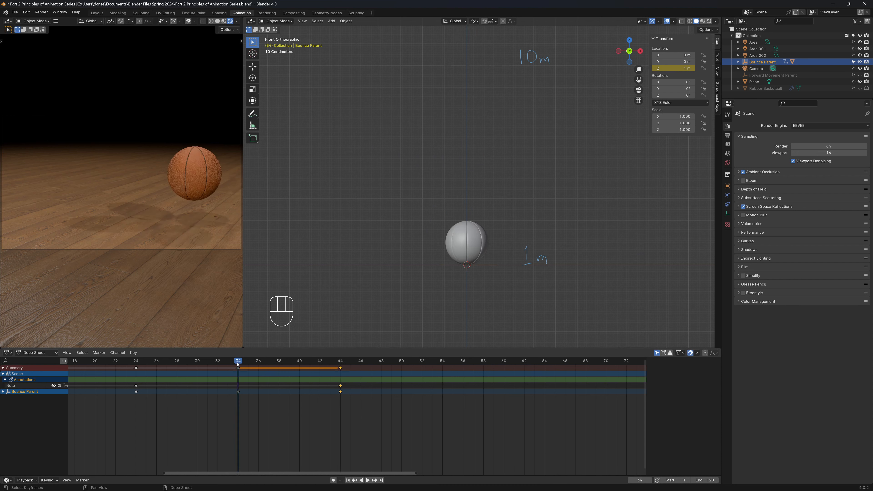
left_click(341, 361)
left_click_drag(363, 420, 235, 376)
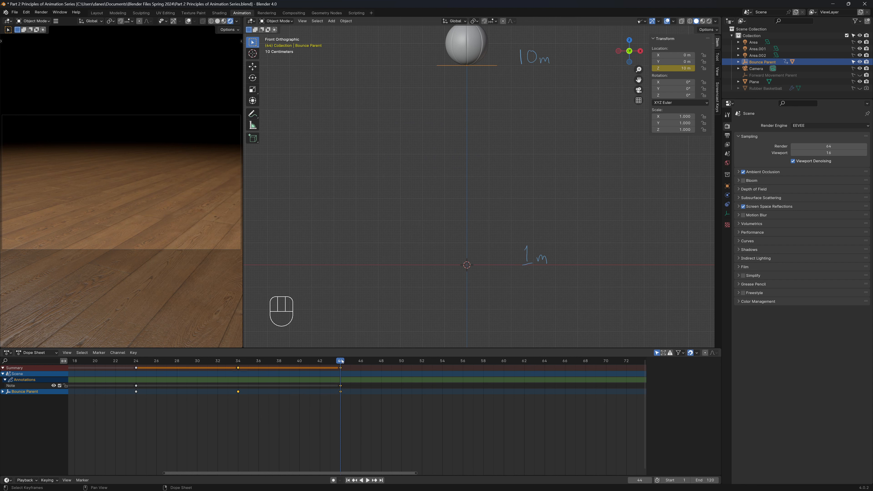
key("shift+d")
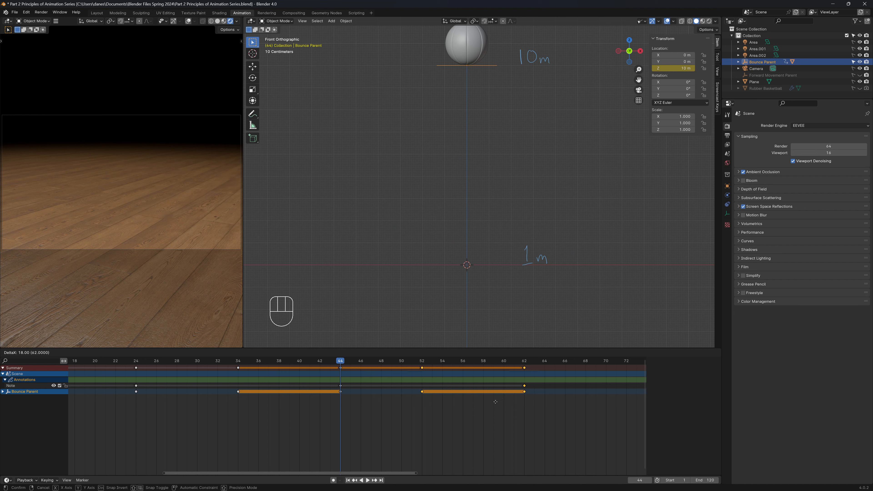
left_click(495, 401)
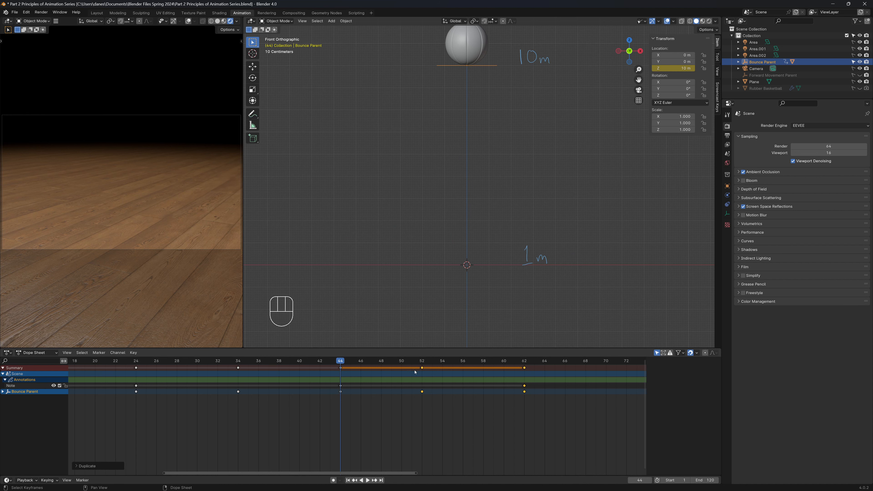
left_click_drag(545, 411, 512, 357)
key("g")
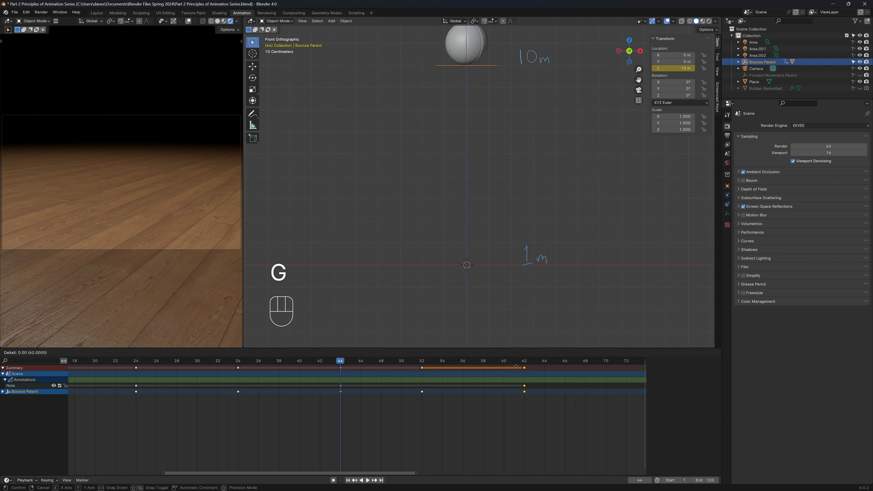
left_click(500, 368)
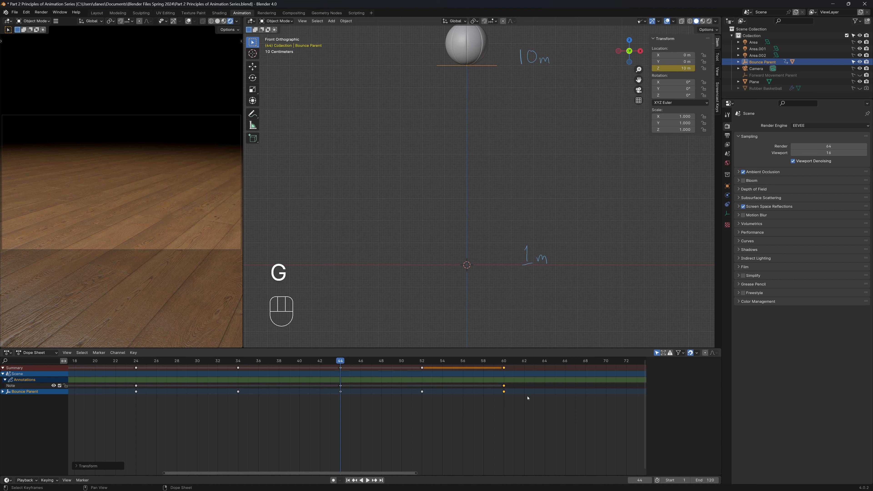
Step: Duplicate the Bounce Parent keyframes at frames 52 and 60 so the copies sit at frames 66 and 72
middle_click_drag(449, 405, 312, 403, "shift")
left_click(298, 363)
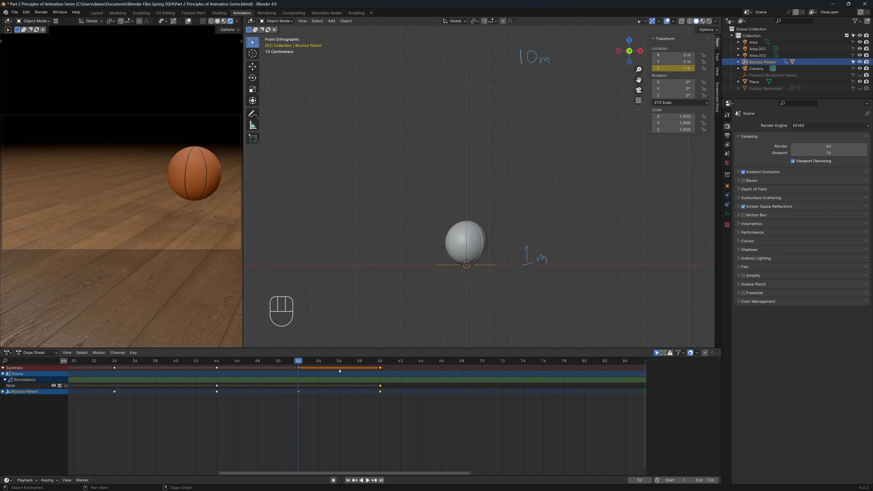
left_click(384, 362)
left_click_drag(413, 426, 291, 365)
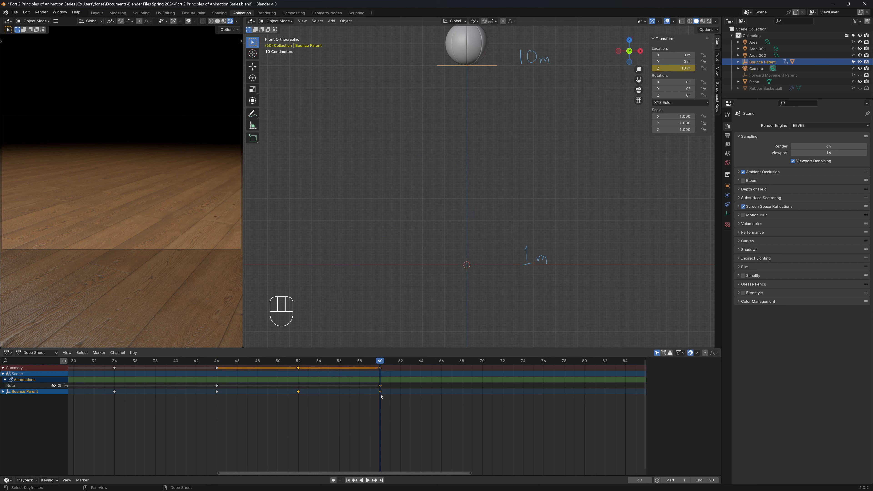
key("shift")
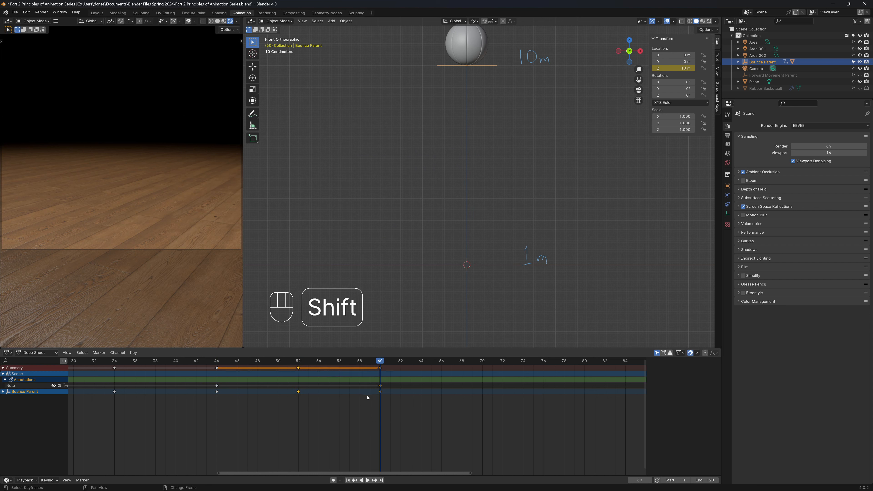
key("shift+d")
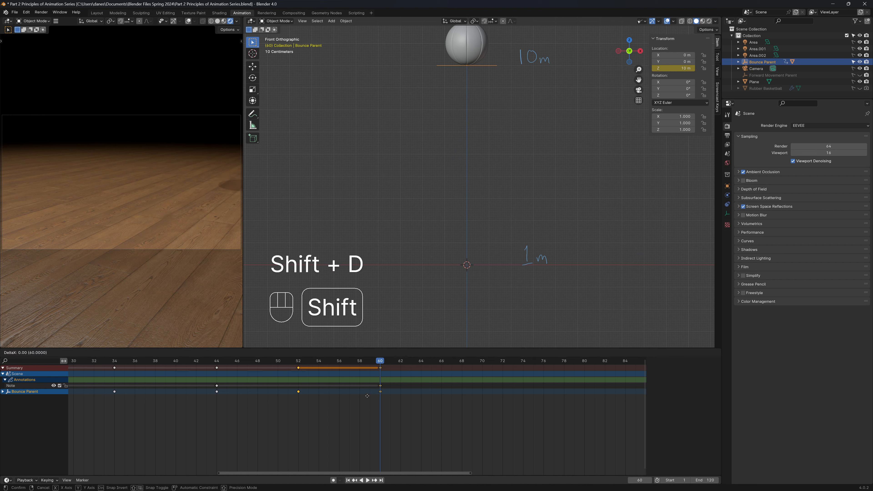
left_click(511, 414)
left_click_drag(535, 409, 519, 362)
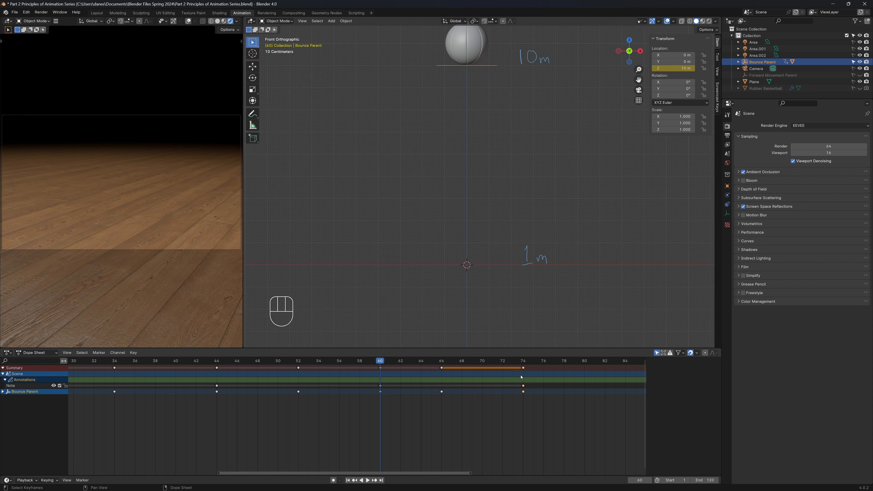
key("g")
left_click(502, 376)
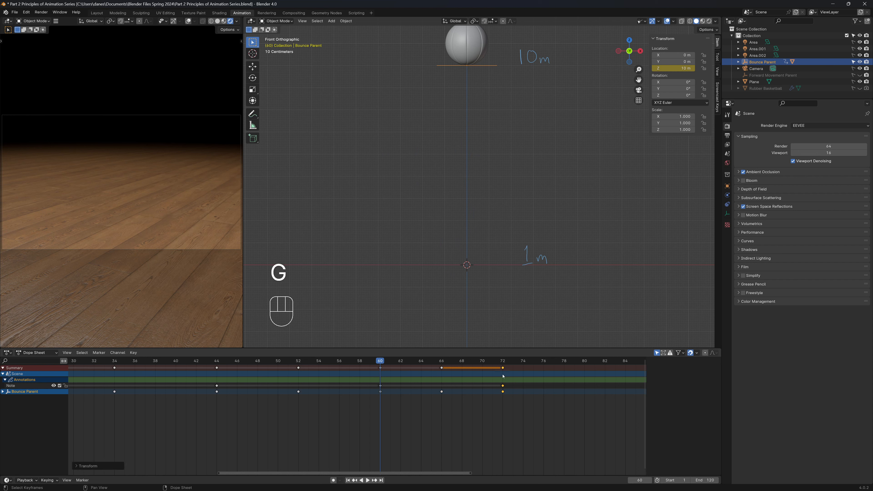
Step: Duplicate the Bounce Parent keyframes at frames 66 and 72 so the copies sit at frames 76 and 80
left_click_drag(515, 424, 435, 365)
middle_click_drag(535, 426, 379, 427, "shift")
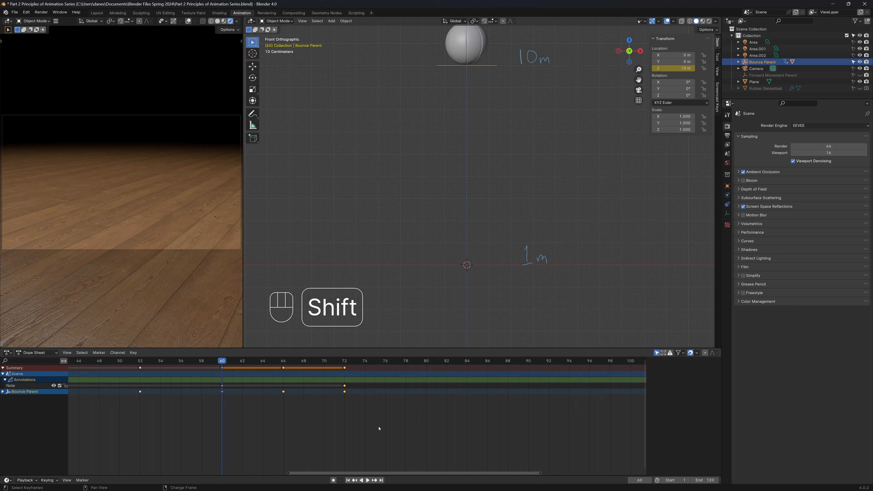
key("shift+d")
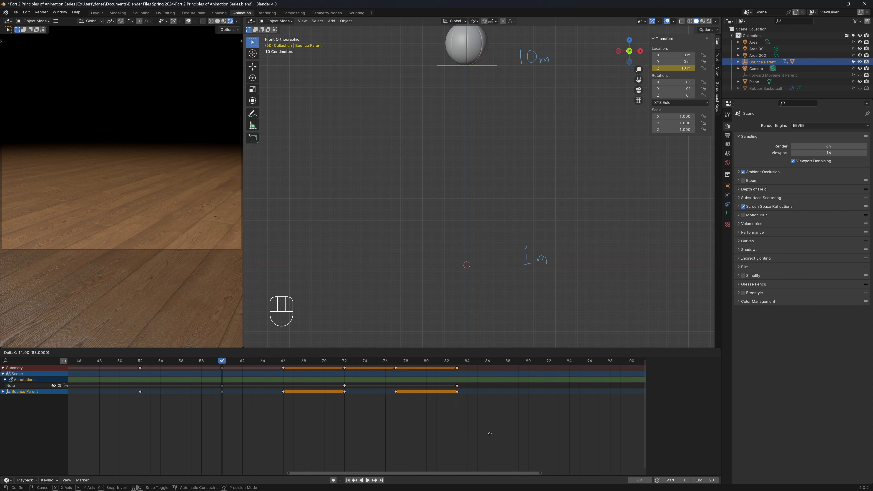
left_click(479, 432)
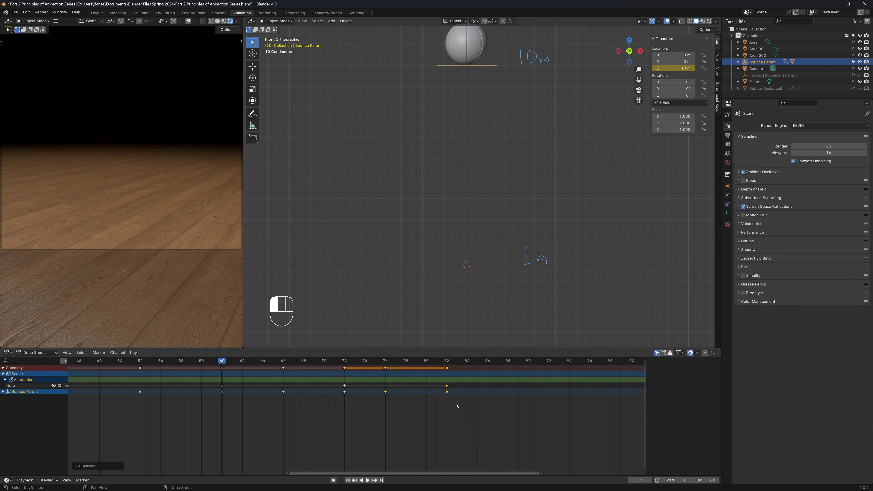
left_click_drag(457, 404, 441, 366)
key("g")
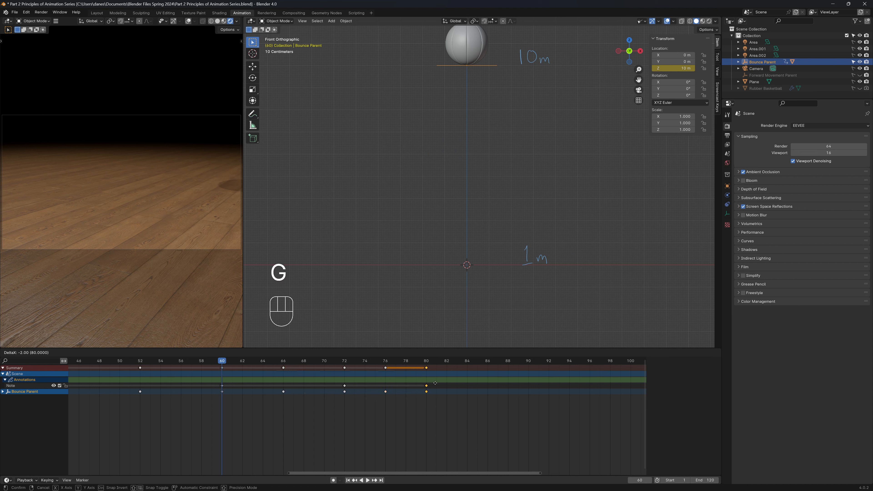
left_click(422, 371)
Step: Play the bounce animation, replay it from frame 1, and scrub to frame 76 to review the bounce timing
key("space")
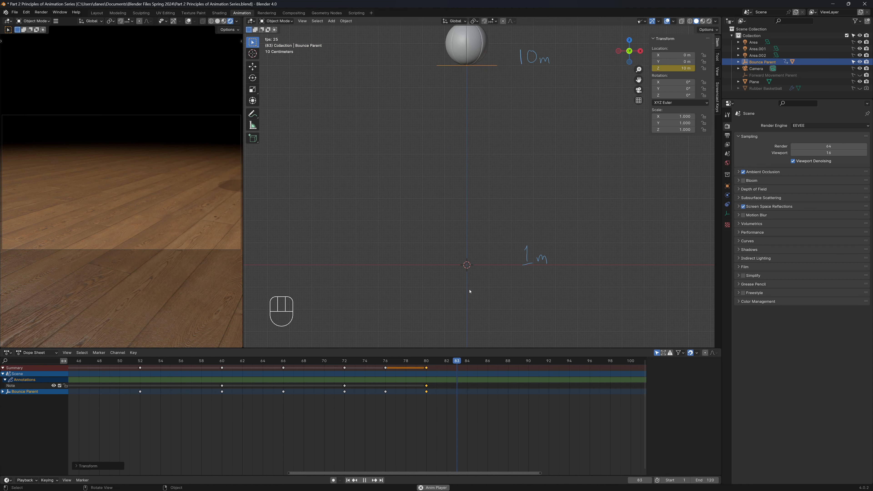
key("space")
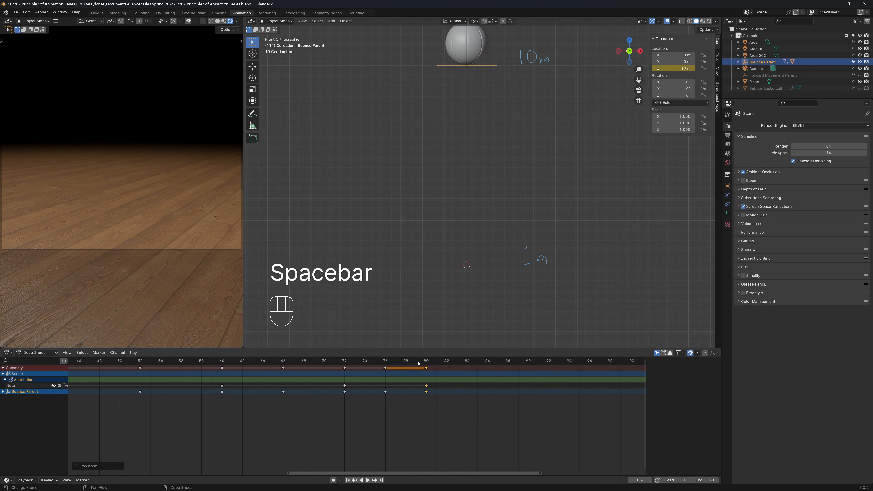
scroll(388, 417, "down", 5)
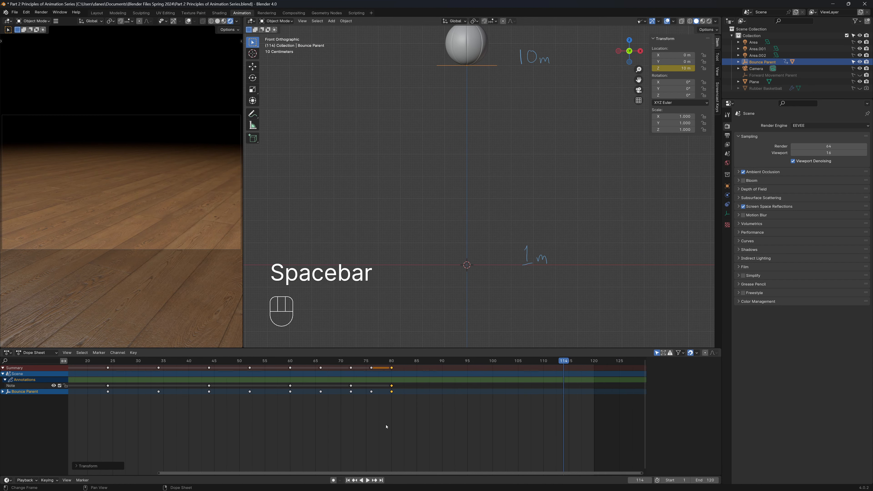
middle_click_drag(376, 425, 414, 447, "shift")
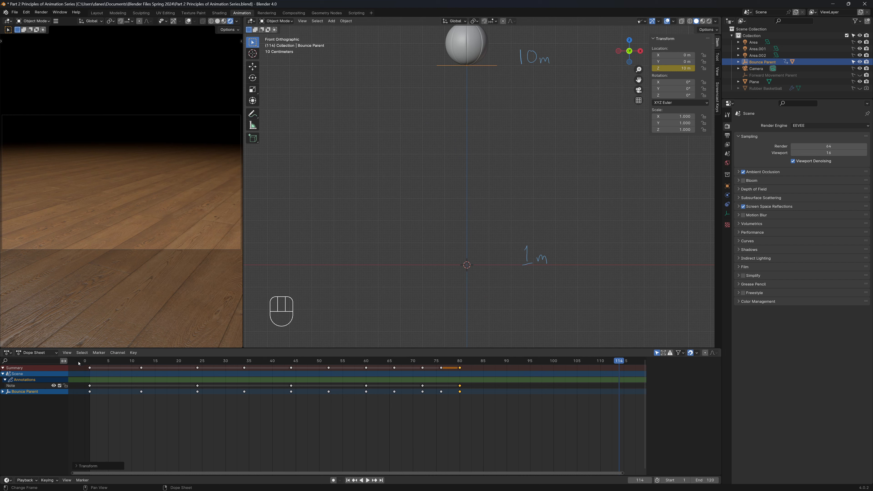
left_click(88, 363)
key("space")
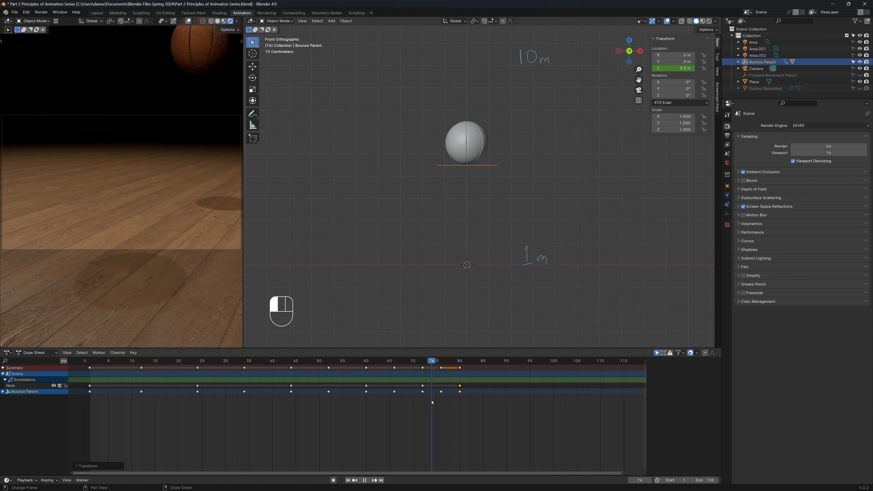
mouse_move(445, 403)
left_mouse_down()
mouse_move(458, 404)
mouse_move(442, 405)
left_mouse_up()
Step: Duplicate the Bounce Parent keyframes at frames 76 and 80 so the copies sit at frames 83 and 86
scroll(442, 402, "up", 4)
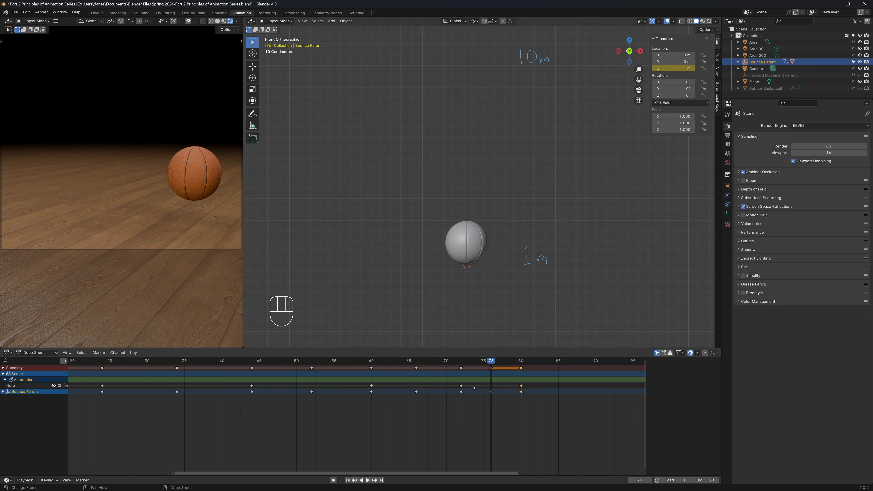
middle_click_drag(441, 399, 354, 395, "shift")
scroll(347, 408, "up", 15)
left_click_drag(365, 439, 205, 384)
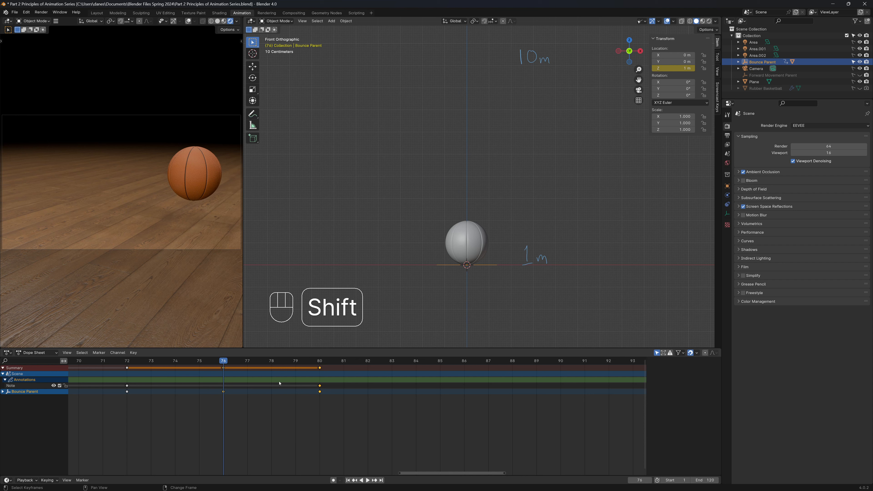
key("shift+d")
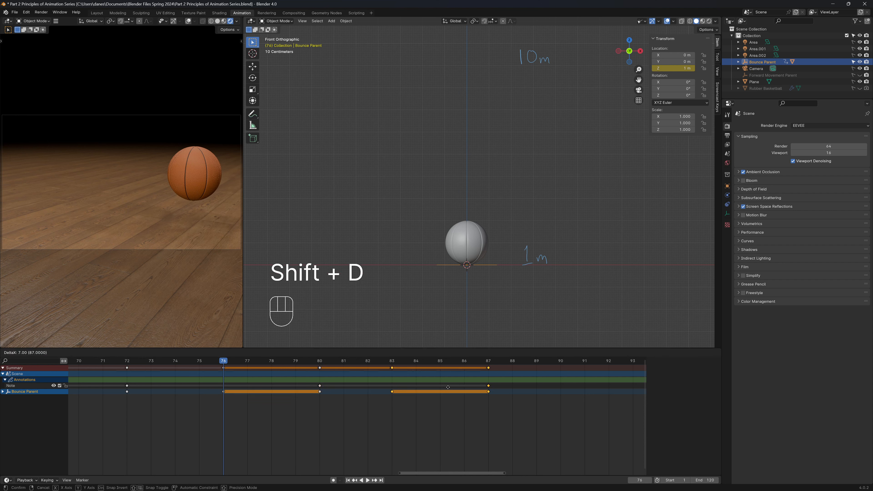
left_click(455, 393)
left_click_drag(510, 416, 481, 363)
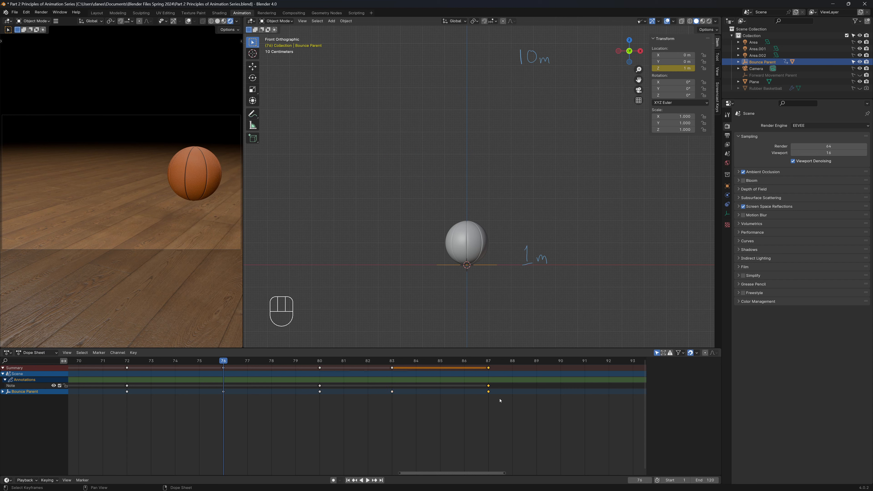
key("g")
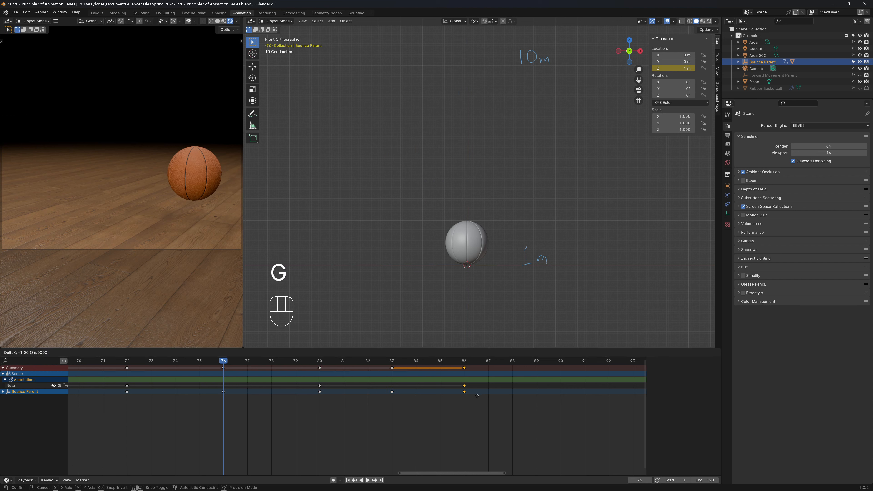
left_click(476, 396)
Step: Duplicate the Bounce Parent keyframes at frames 83 and 86 so the copies sit at frames 88 and 90
left_click_drag(498, 426, 387, 366)
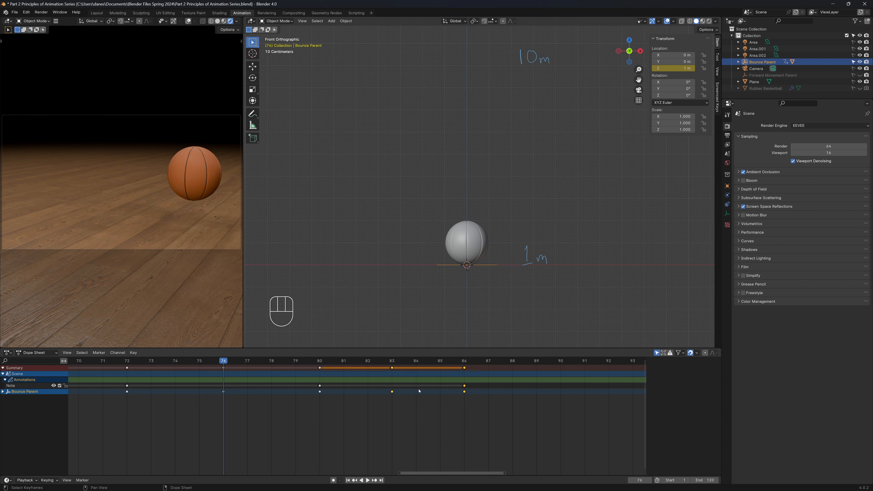
key("shift+d")
left_click(536, 396)
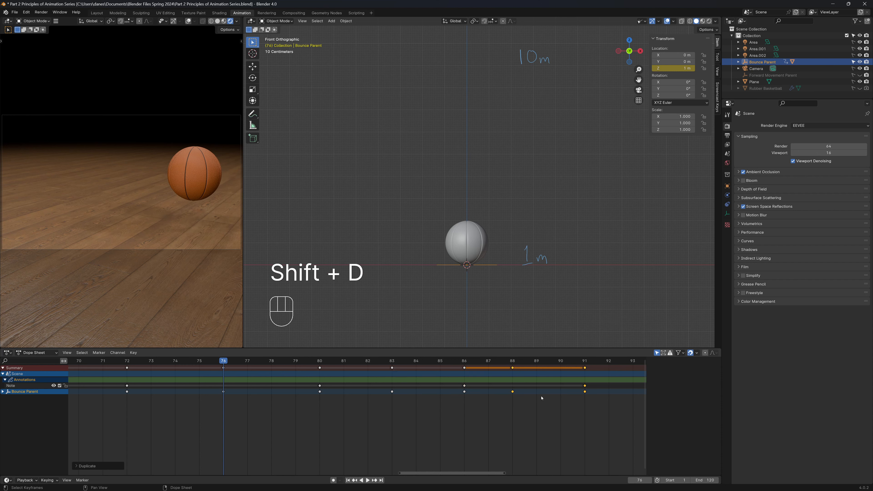
middle_click_drag(571, 421, 485, 430, "shift")
left_click_drag(522, 424, 481, 364)
key("g")
left_click(474, 387)
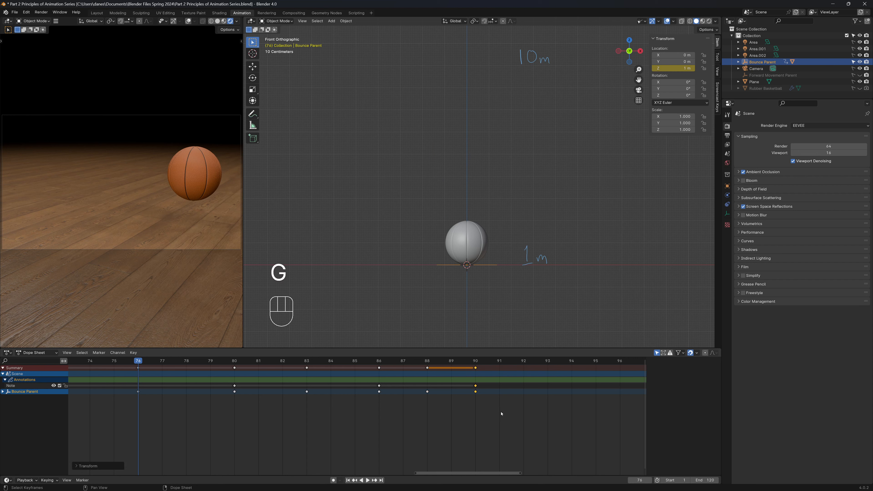
Step: Duplicate the Bounce Parent keyframes at frames 88 and 90 so the copies sit at frames 91 and 92
left_click_drag(503, 415, 421, 367)
key("shift+d")
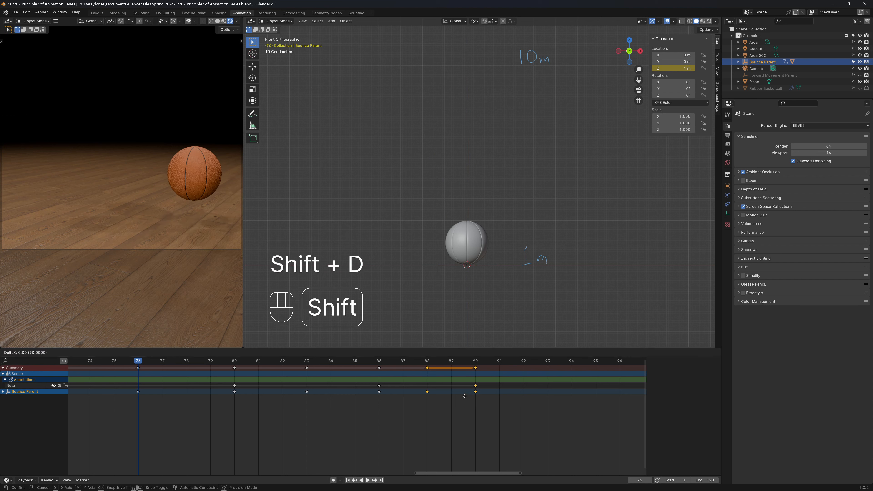
left_click(544, 407)
left_click_drag(563, 416, 539, 360)
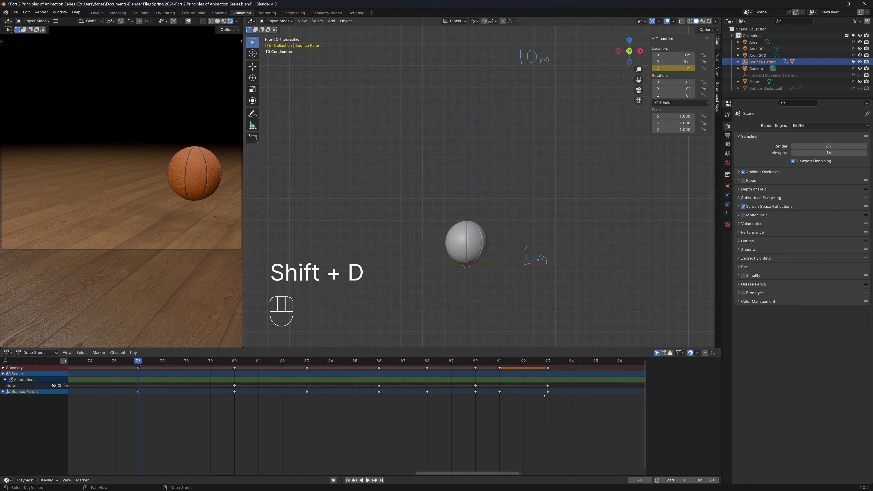
key("g")
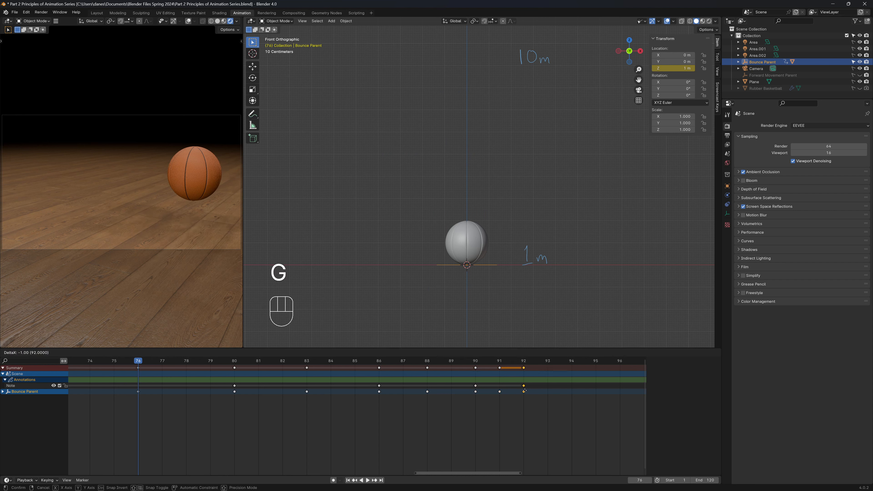
left_click(524, 390)
Step: Duplicate the keyframes at frames 91 and 92 to frames 93 and 94, and copy the frame 93 ground keyframe to frame 95
left_click_drag(546, 413, 494, 367)
key("shift+d")
left_click(544, 372)
left_click_drag(500, 361, 187, 372)
left_click(547, 391)
key("shift+d")
left_click(595, 391)
Step: Scrub back to frame 1 and play the full bounce animation to review its timing
scroll(345, 396, "down", 17)
middle_click_drag(345, 395, 526, 427, "shift")
scroll(498, 421, "down", 3)
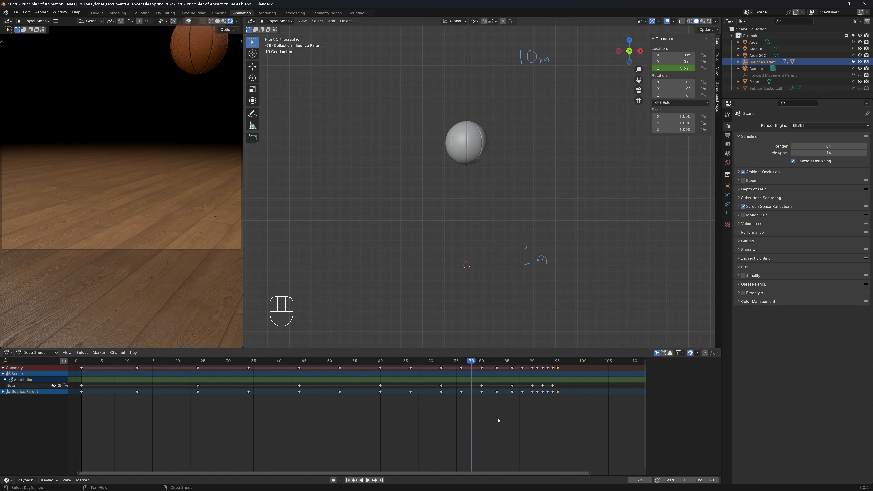
scroll(499, 420, "down", 1)
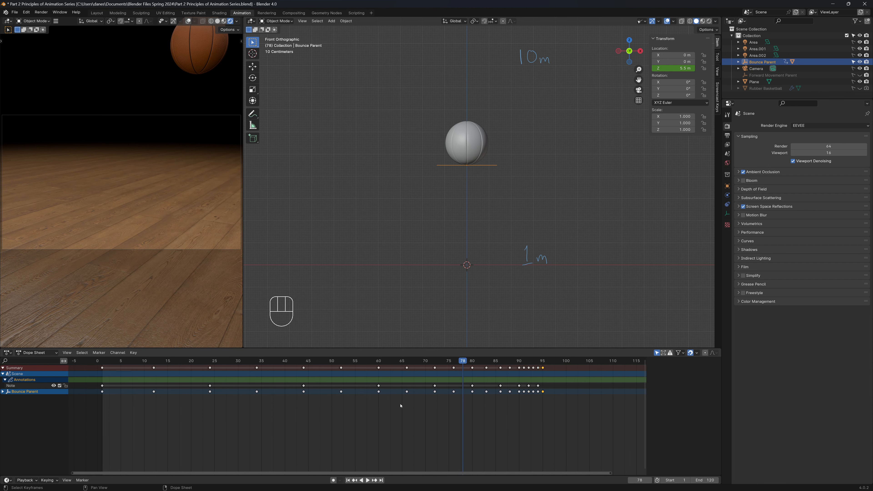
left_click_drag(464, 359, 242, 360)
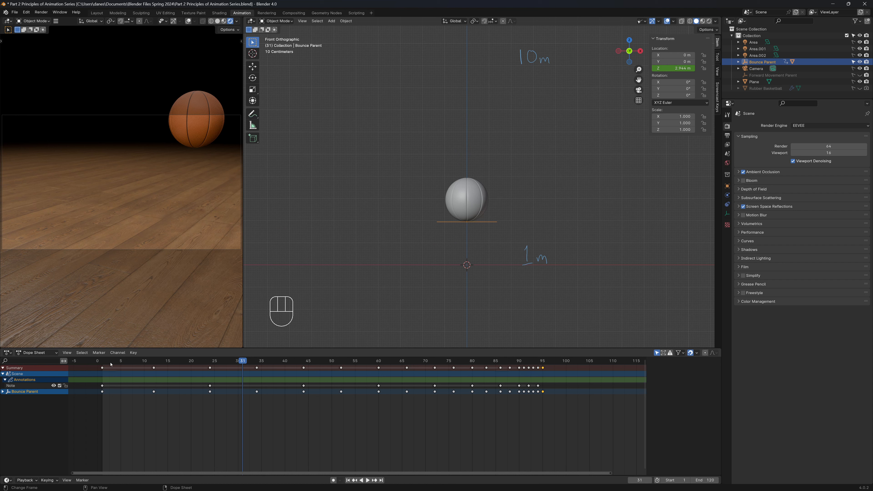
left_click_drag(98, 360, 103, 360)
key("space")
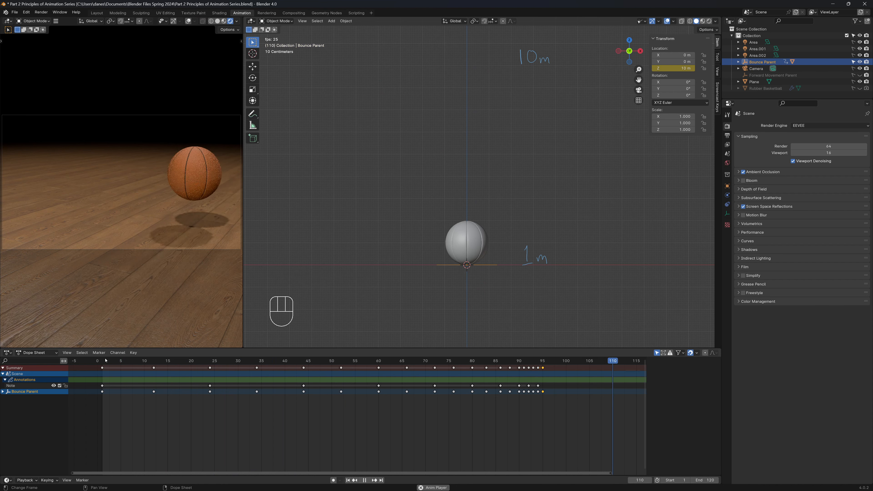
key("space")
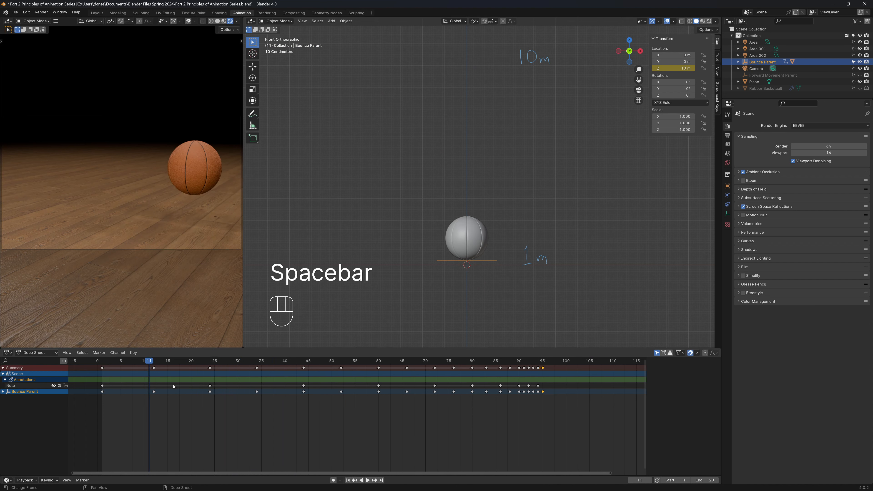
Step: Set the Bounce Parent's Z location to 9 m at frame 24 and replace its keyframe, checking the new height by scrubbing
left_click(210, 360)
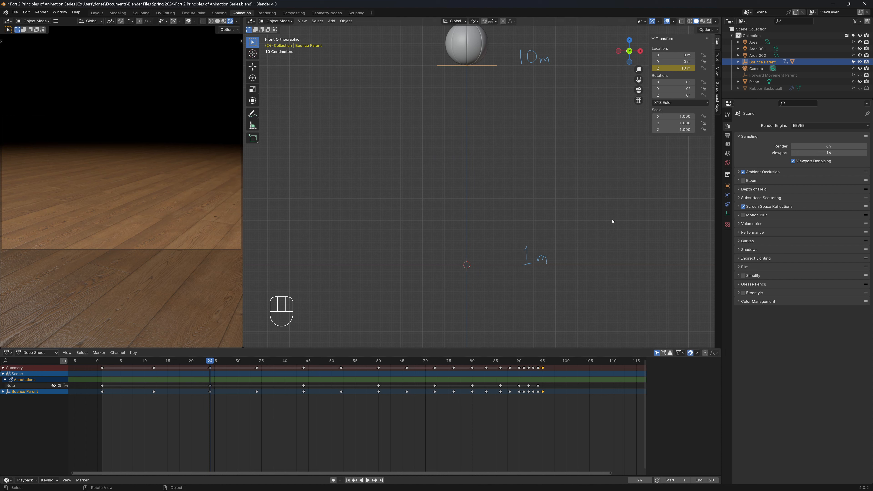
mouse_move(207, 362)
left_mouse_down()
mouse_move(104, 369)
mouse_move(209, 367)
left_mouse_up()
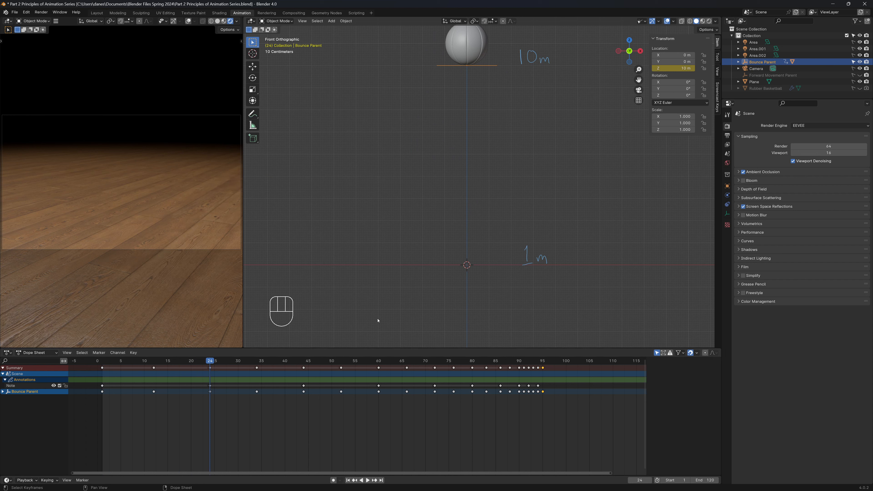
left_click(682, 68)
key("Return")
left_click(679, 69)
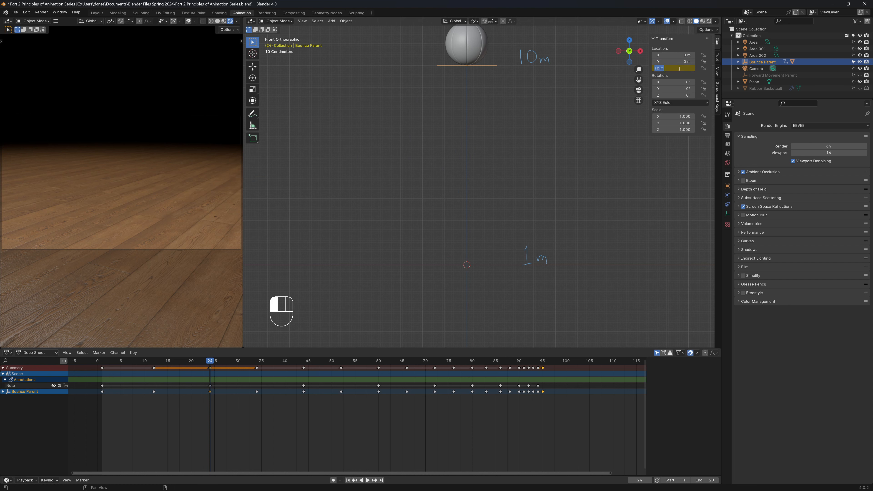
type("9")
key("Return")
right_click(675, 68)
left_click(676, 68)
key("space")
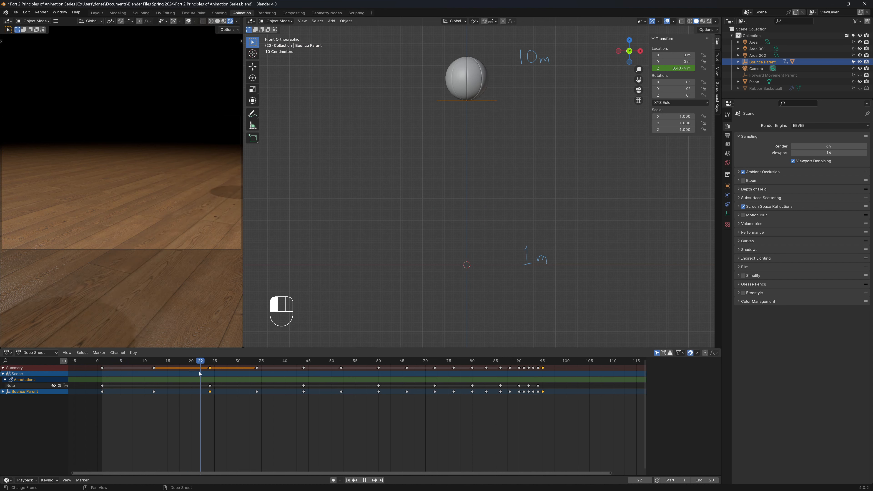
left_click_drag(206, 374, 208, 374)
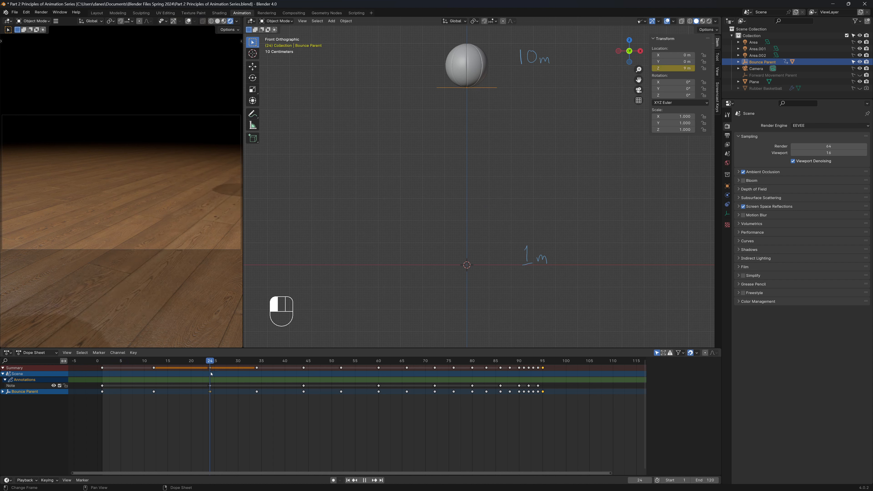
key("Escape")
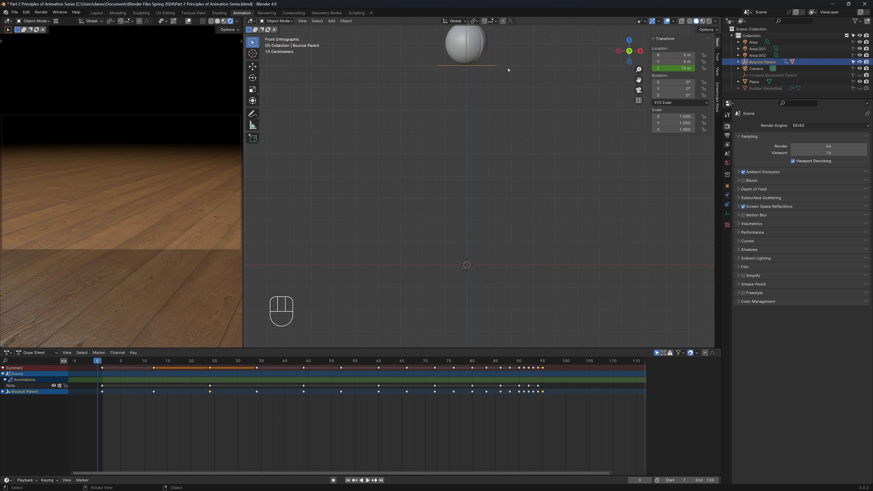
Step: At frame 24, handwrite a "9m" annotation beside the ball's peak, just below the "10m" note
left_click(209, 361)
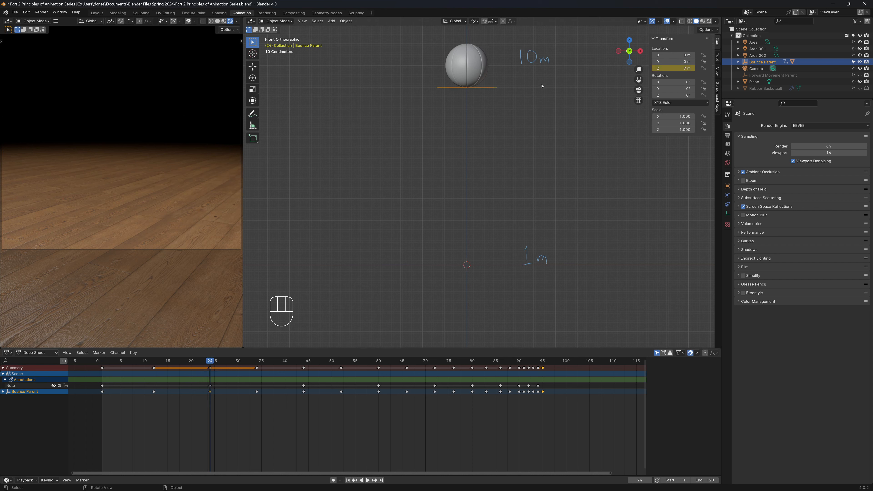
left_click(253, 114)
left_click_drag(527, 72, 523, 89)
left_click_drag(535, 88, 551, 80)
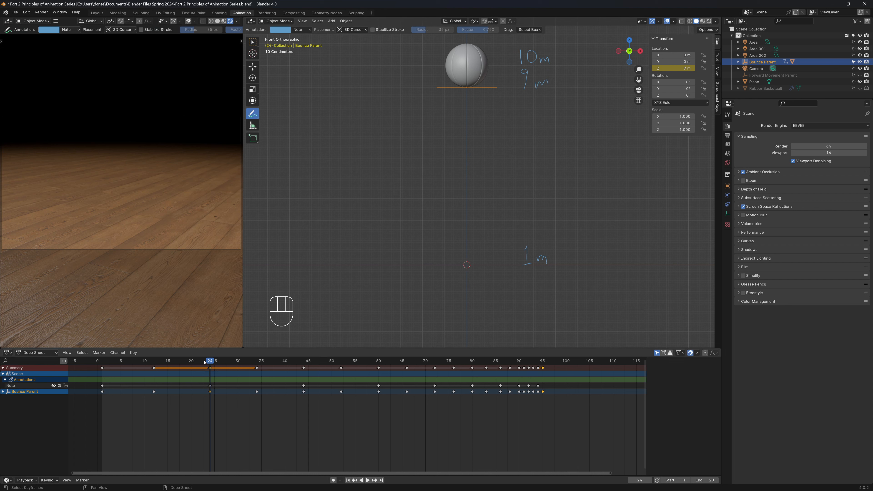
Step: Enable Auto Keying and set the Bounce Parent's Z location to 8 m at frame 44
left_click_drag(210, 363, 304, 373)
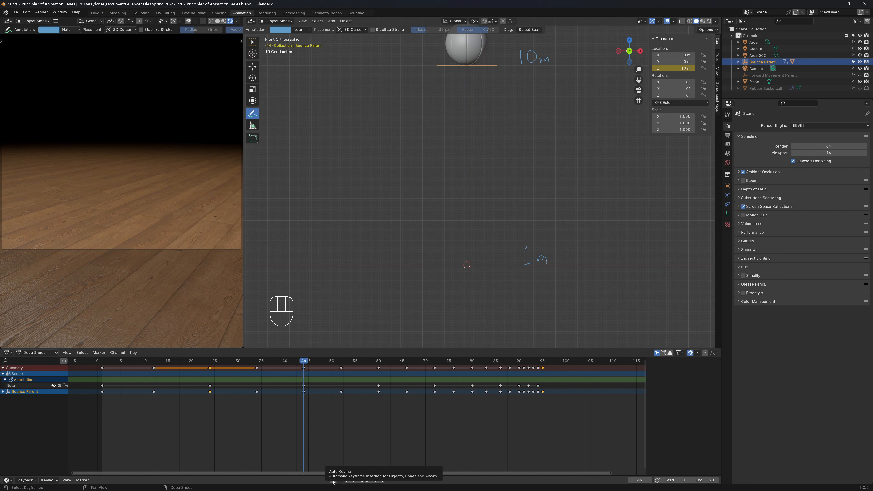
left_click(333, 481)
left_click(253, 42)
left_click_drag(302, 361, 304, 362)
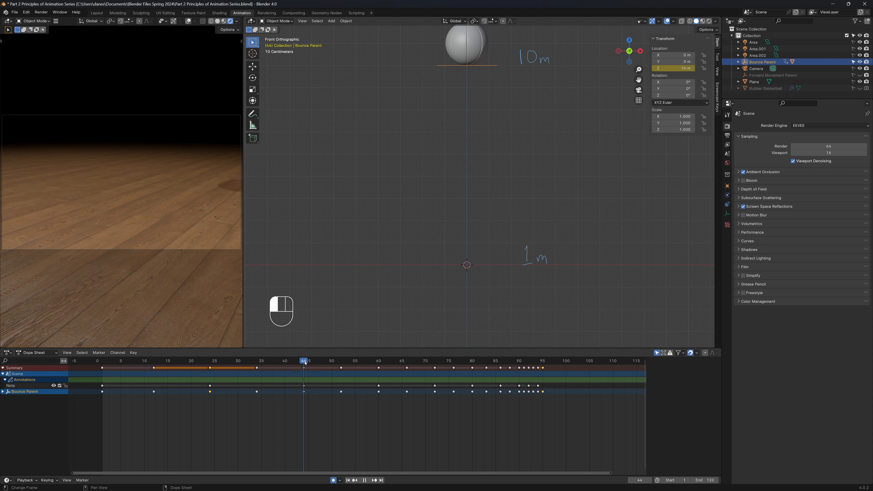
left_click(679, 68)
type("8")
key("Return")
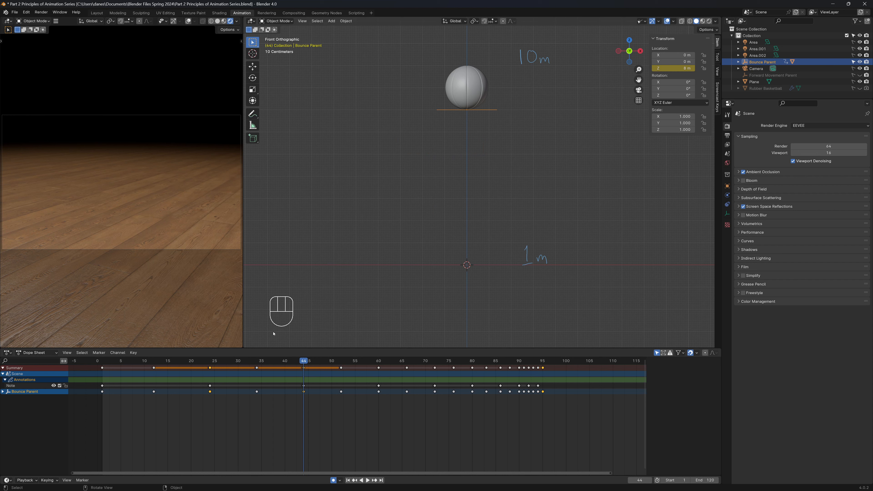
Step: Set the Bounce Parent's Z location to 7 m at frame 60 and 6 m at frame 72
left_click_drag(304, 362, 378, 374)
double_click(673, 68)
type("7")
key("Return")
left_click_drag(379, 361, 434, 370)
double_click(673, 68)
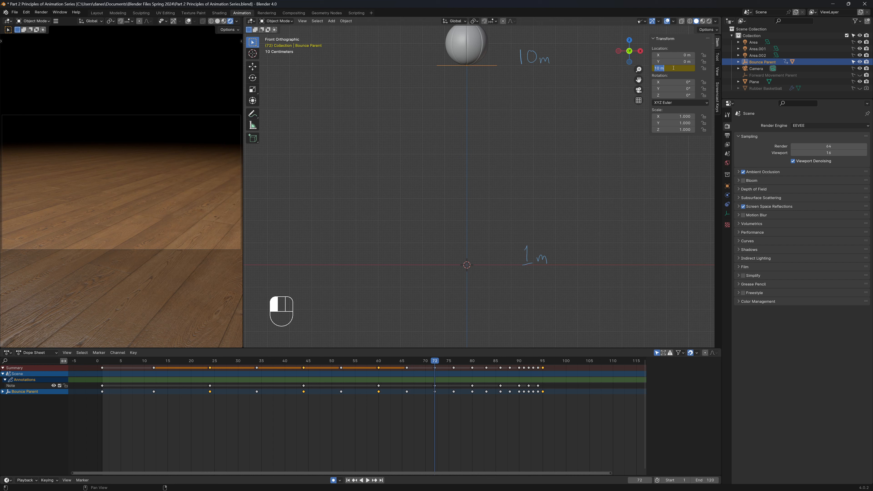
type("6")
key("Return")
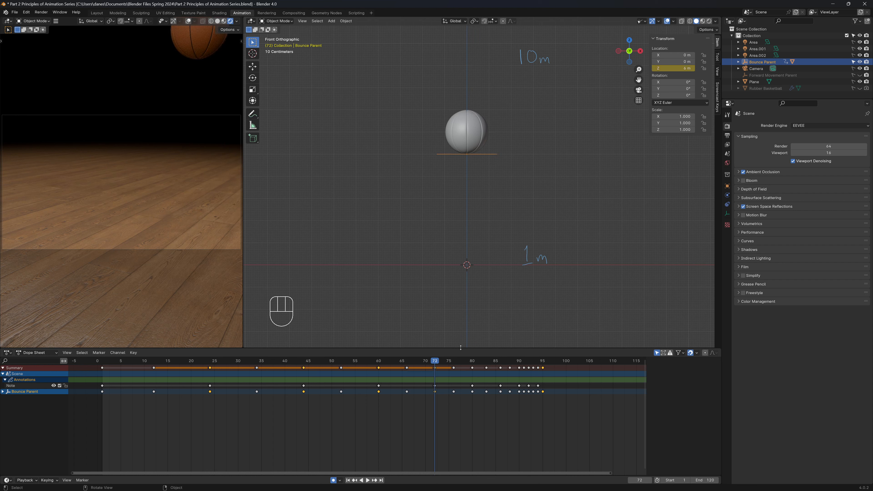
Step: Set the Bounce Parent's Z location to 5 m at frame 80 and 4 m at frame 86
left_click_drag(437, 359, 472, 361)
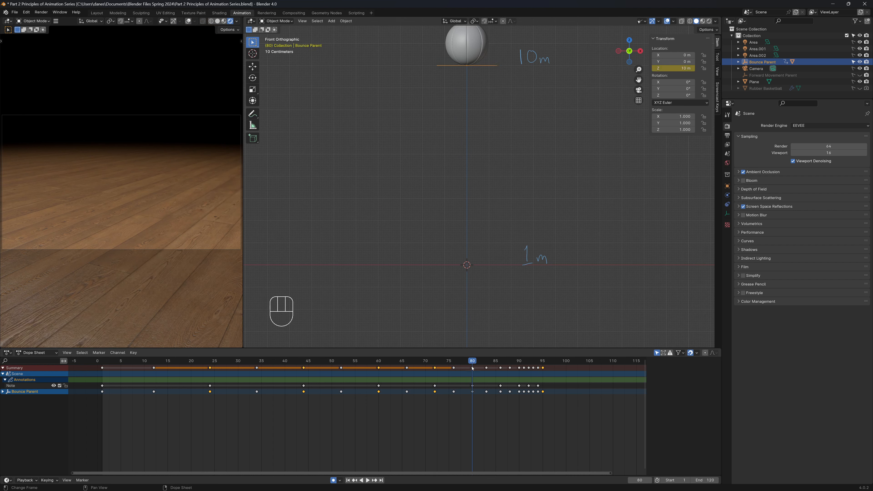
double_click(675, 70)
type("5")
key("Return")
scroll(564, 412, "up", 5)
left_click(373, 360)
double_click(673, 68)
type("4")
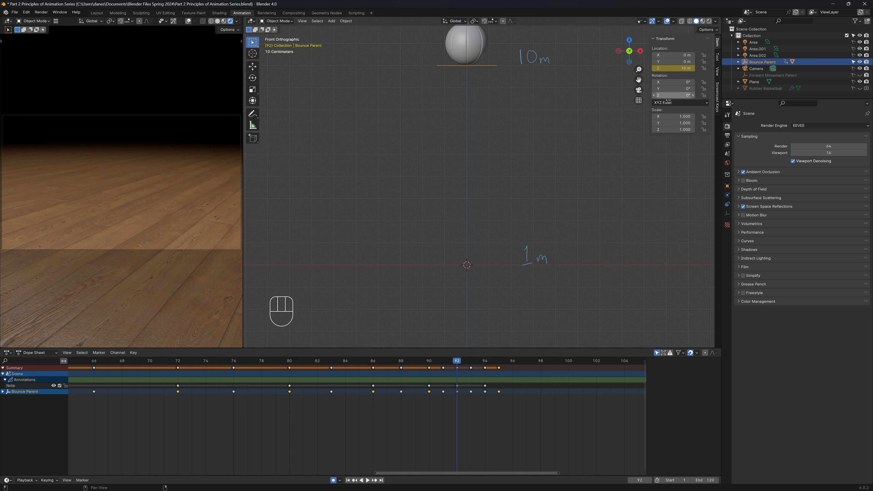
Step: Set the Bounce Parent's Z location to 2 m at frame 92 and 1 m at frame 94
left_click(667, 68)
type("2")
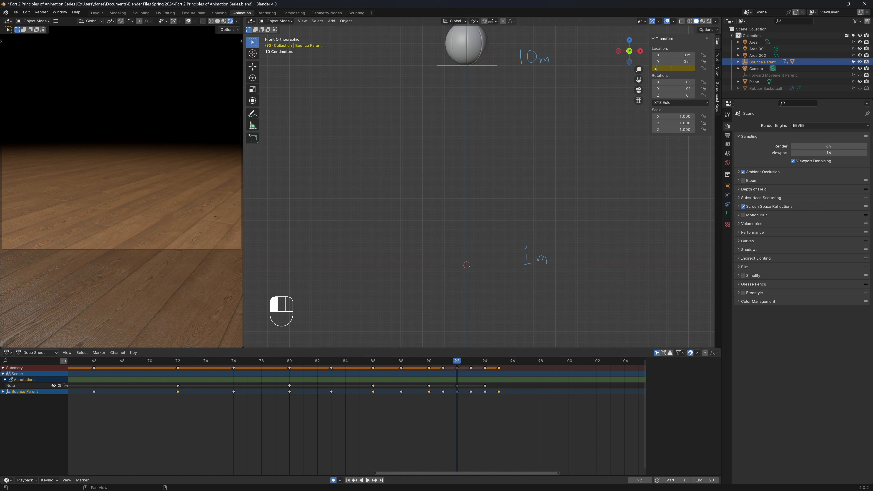
key("Return")
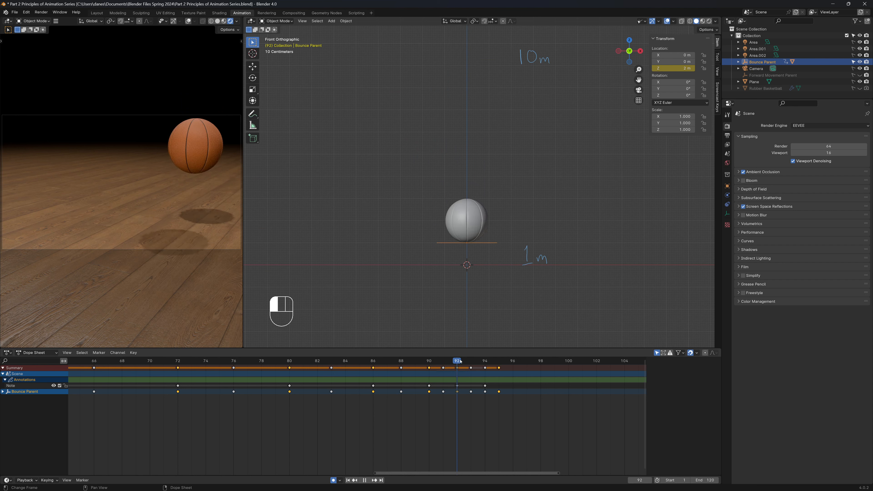
left_click(471, 362)
left_click(484, 362)
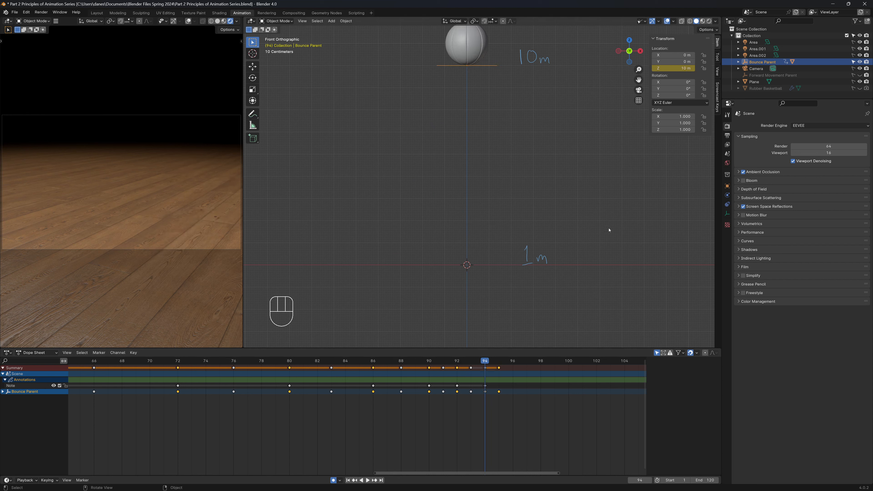
double_click(670, 68)
type("1")
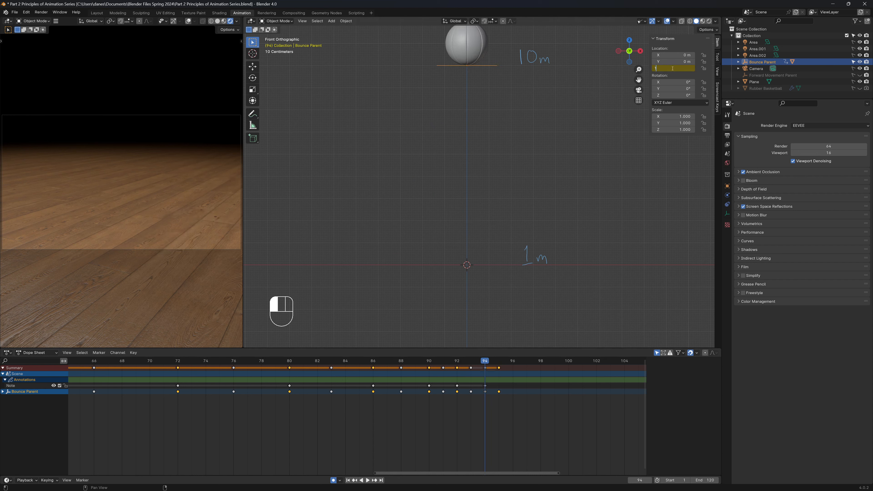
key("Return")
Step: Delete the Bounce Parent's keyframe at frame 95 and check the motion around frames 93 and 94
mouse_move(487, 361)
left_mouse_down()
mouse_move(376, 365)
mouse_move(492, 377)
left_mouse_up()
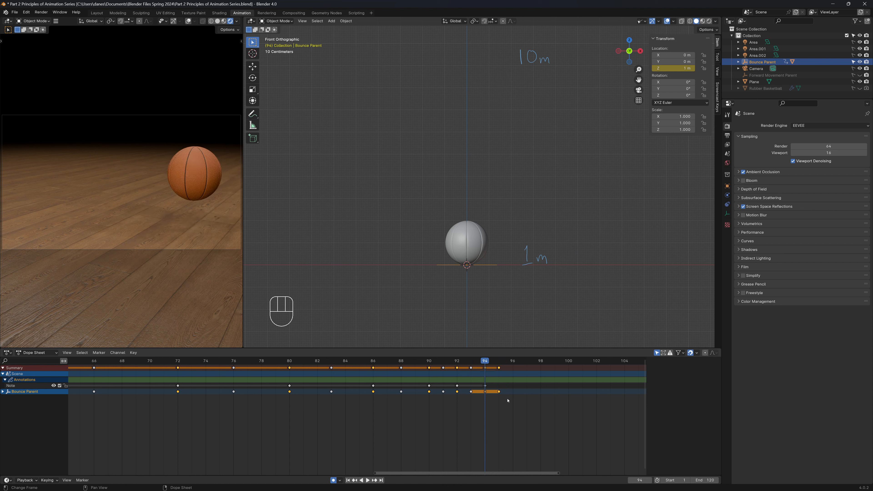
left_click(498, 367)
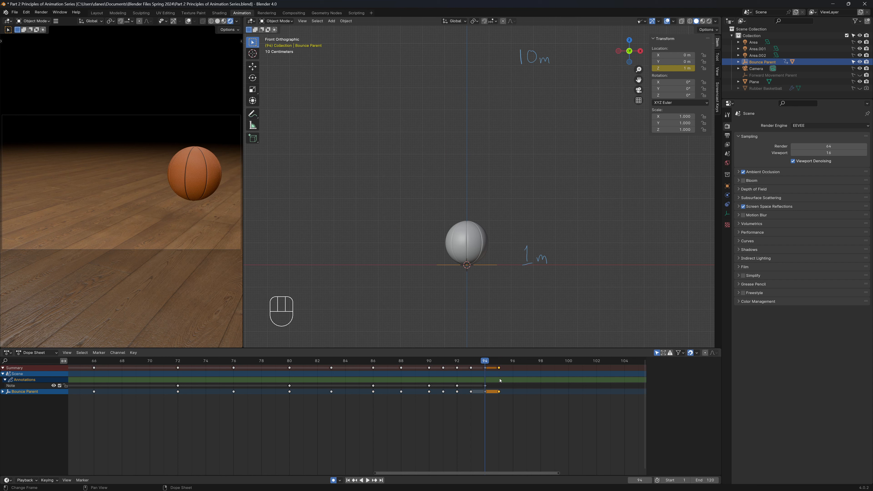
key("x")
left_click(499, 378)
mouse_move(471, 361)
left_mouse_down()
mouse_move(425, 362)
mouse_move(485, 365)
left_mouse_up()
key("space")
key("space")
mouse_move(474, 364)
left_mouse_down()
mouse_move(451, 362)
mouse_move(484, 361)
left_mouse_up()
Step: Set the Bounce Parent's Z location to 1.5 m at frame 94 and 1 m at frame 95
left_click(677, 68)
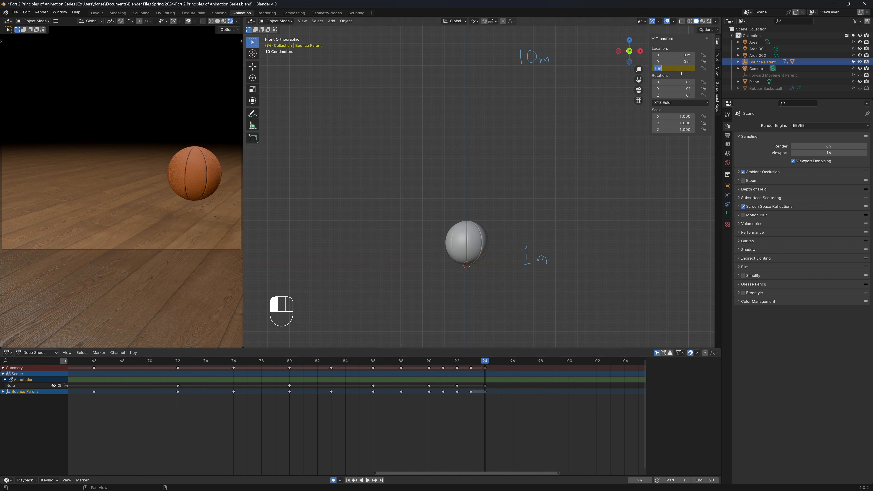
type("1")
key("Return")
left_click_drag(484, 362, 499, 362)
left_click(678, 68)
type("1")
Step: Play back the full bounce animation from frame 1 to check the decaying bounces
scroll(585, 412, "down", 15)
left_click(150, 364)
key("space")
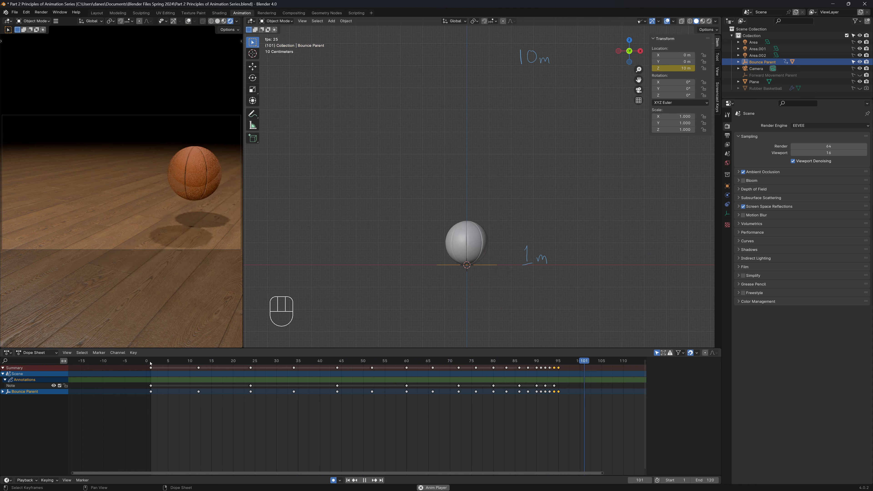
key("space")
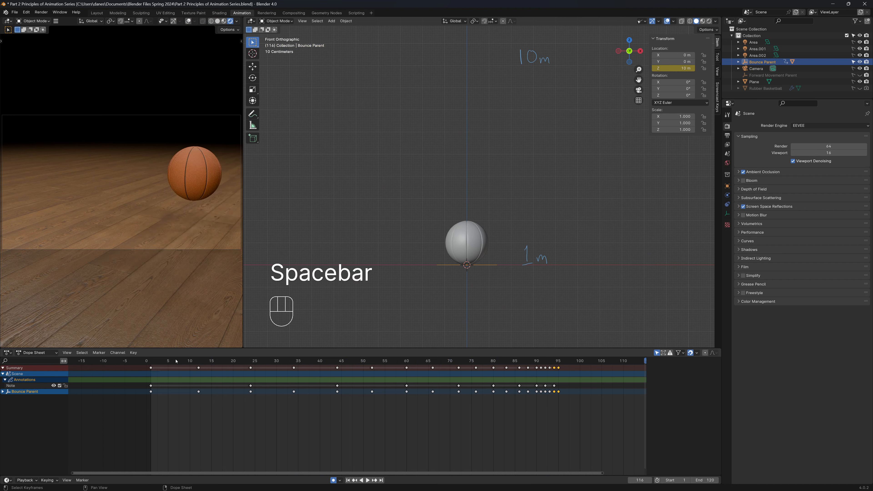
Step: Save the project as a new file named "Part 2 Principles of Animation Series 1.blend"
left_click(15, 12)
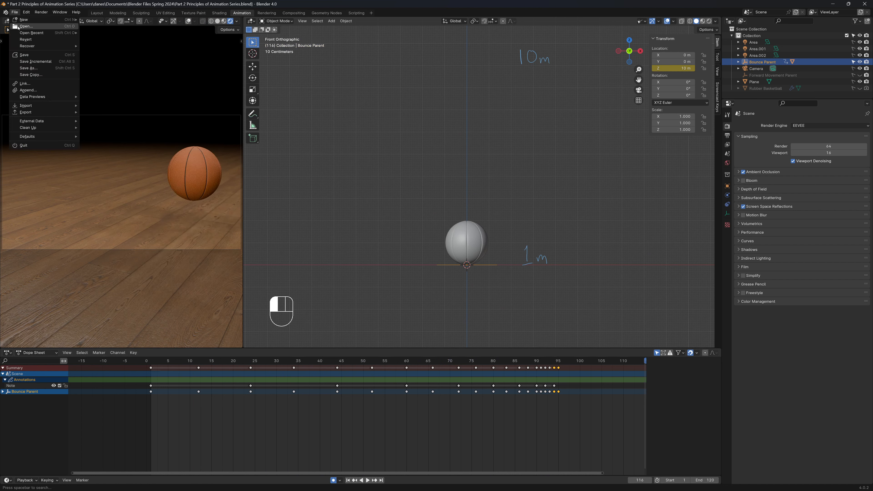
left_click(45, 68)
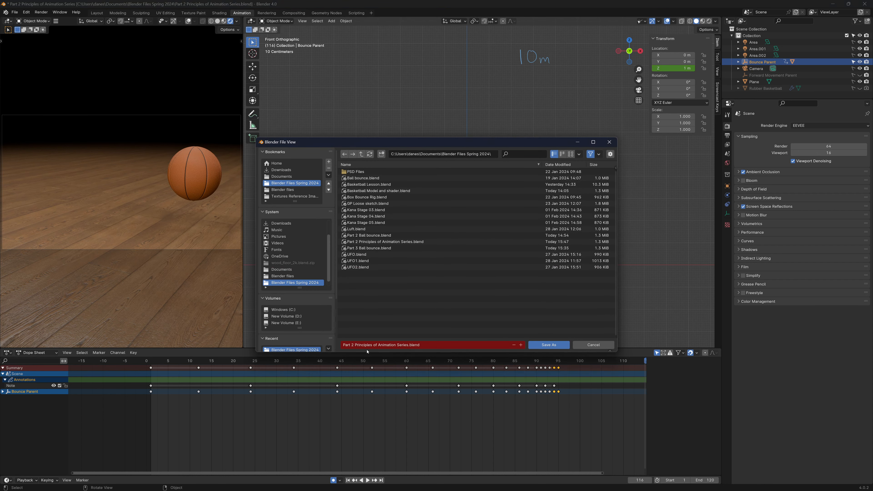
left_click(408, 345)
left_click(408, 344)
type("1")
left_click(550, 346)
left_click(549, 345)
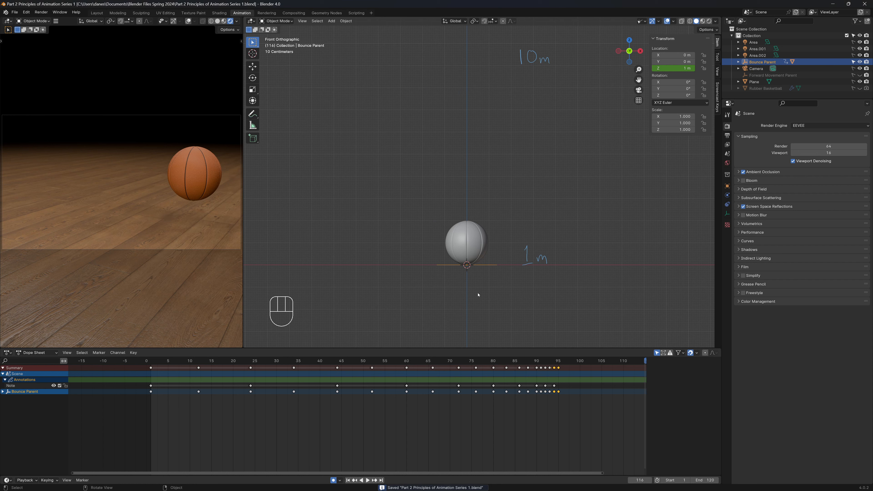
Step: Replay the animation and scrub from the first bounce through frame 95 to review the spacing of contacts and peaks
key("space")
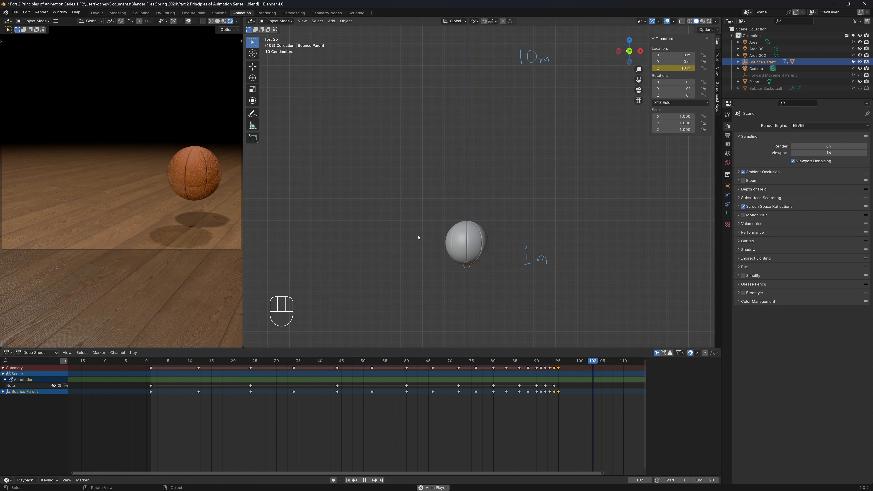
key("space")
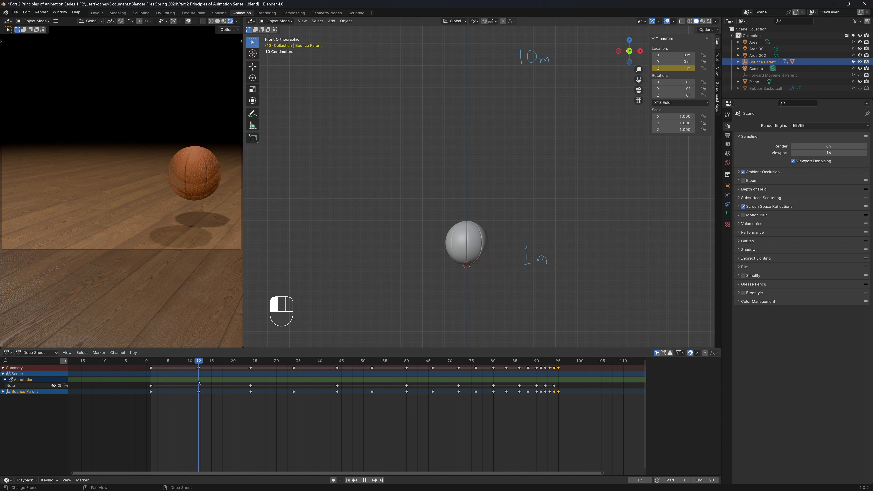
left_click_drag(155, 385, 251, 386)
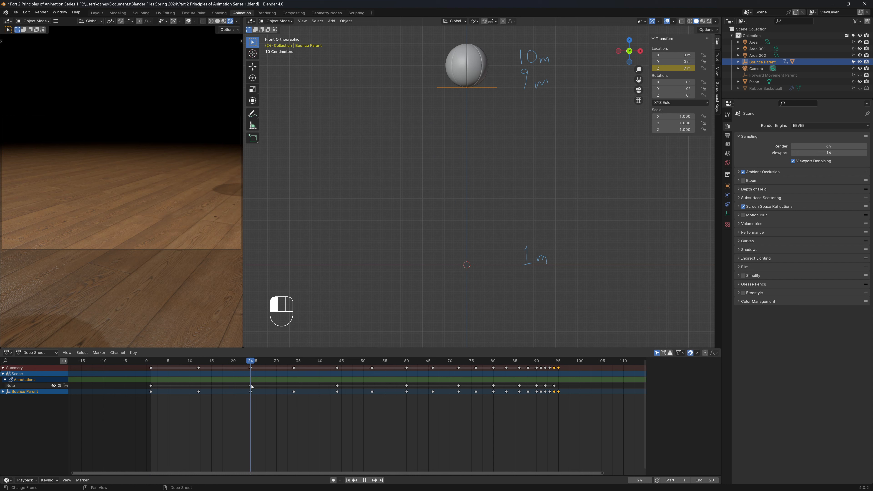
left_click_drag(251, 387, 199, 391)
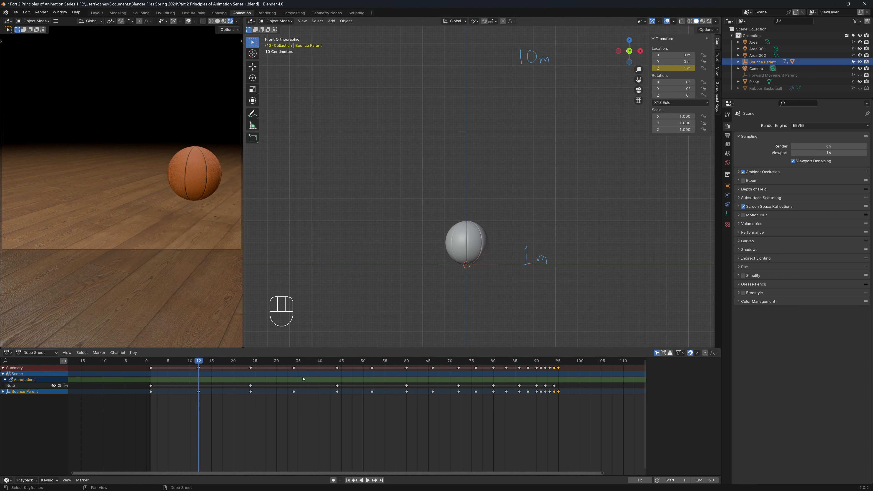
left_click_drag(194, 373, 558, 392)
Step: Enlarge the animation editor, switch it to the Graph Editor, and frame all of the Bounce Parent's keyframes
left_click_drag(472, 348, 473, 258)
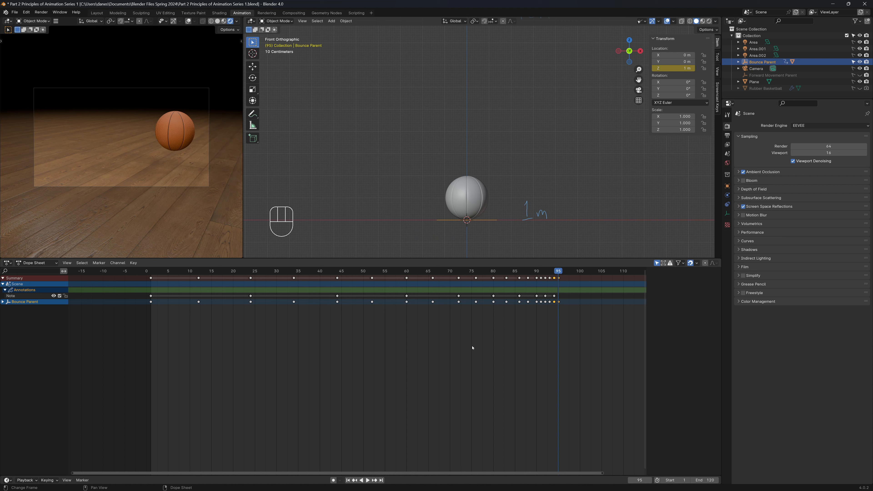
key("ctrl+Tab")
key("a")
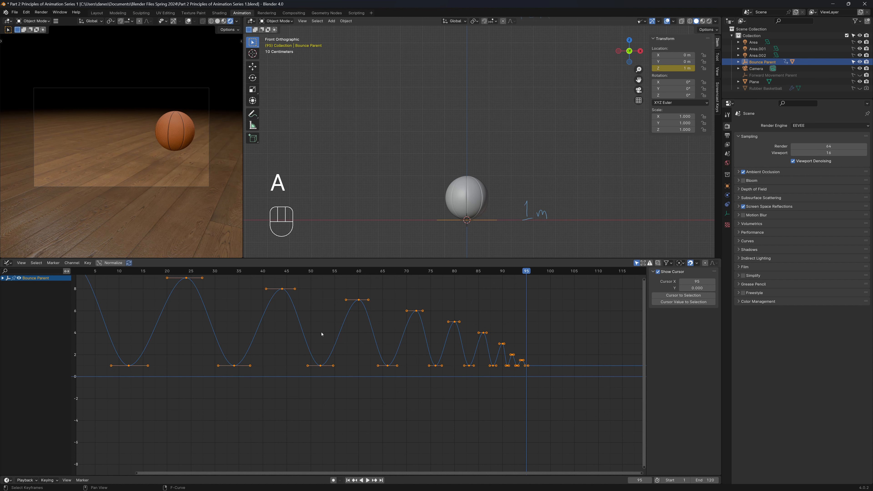
scroll(414, 365, "down", 2)
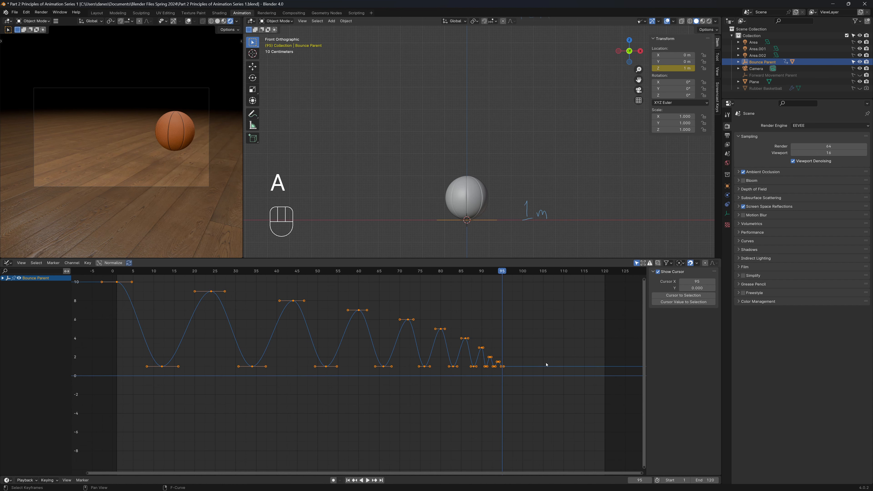
middle_click_drag(389, 376, 466, 390, "shift")
scroll(472, 388, "up", 2)
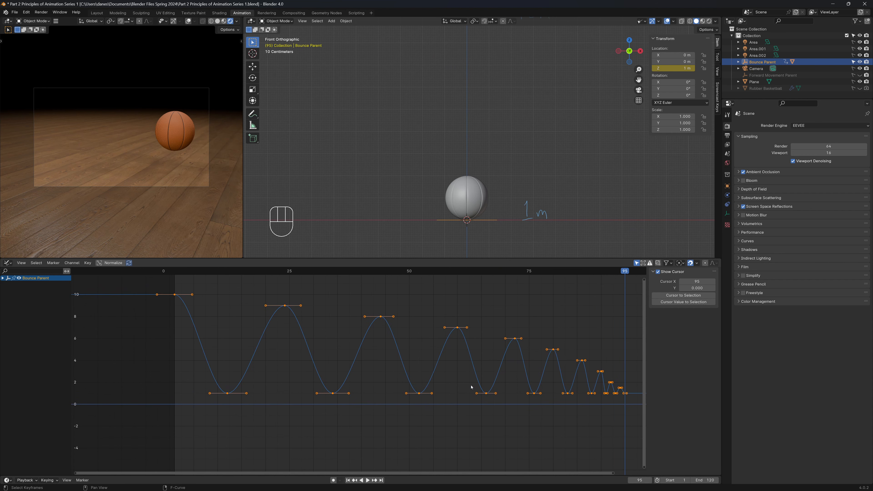
key("grave")
left_click(402, 391)
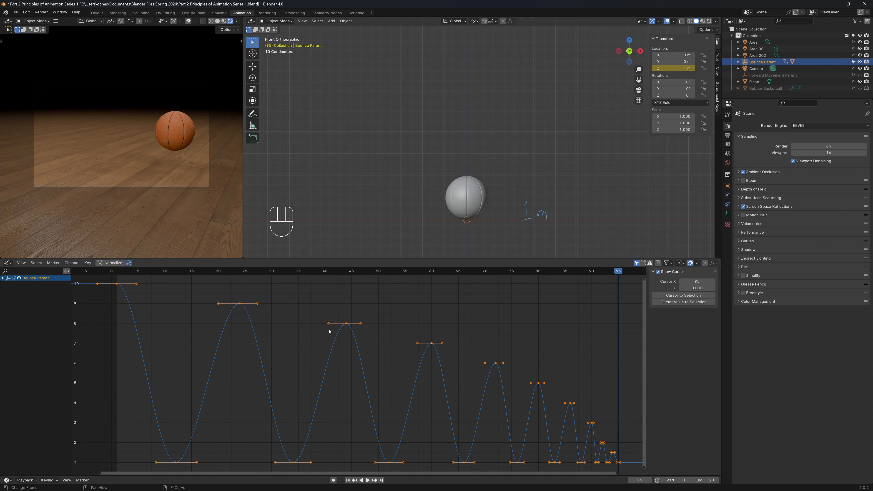
Step: Scrub from frame 1 to frame 19 to compare the ball's fall and rise with the Z location curve
left_click_drag(148, 271, 117, 271)
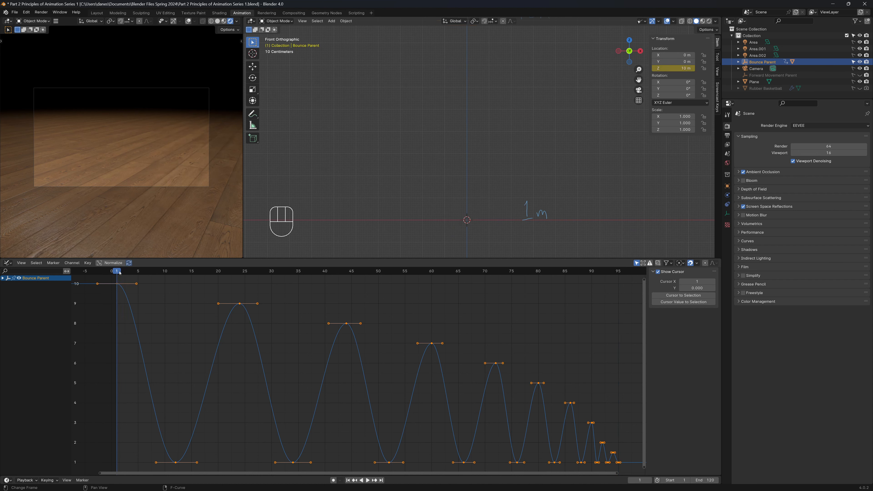
scroll(538, 146, "down", 2)
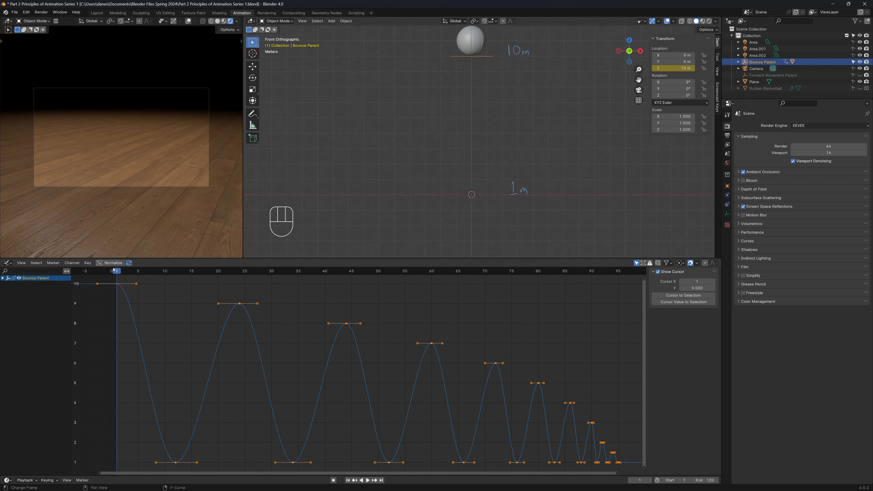
left_click_drag(116, 271, 127, 275)
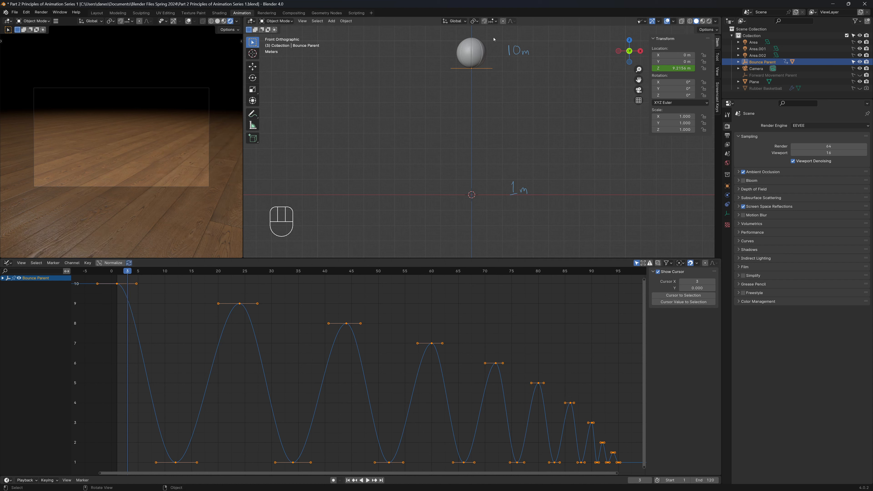
left_click_drag(127, 271, 212, 290)
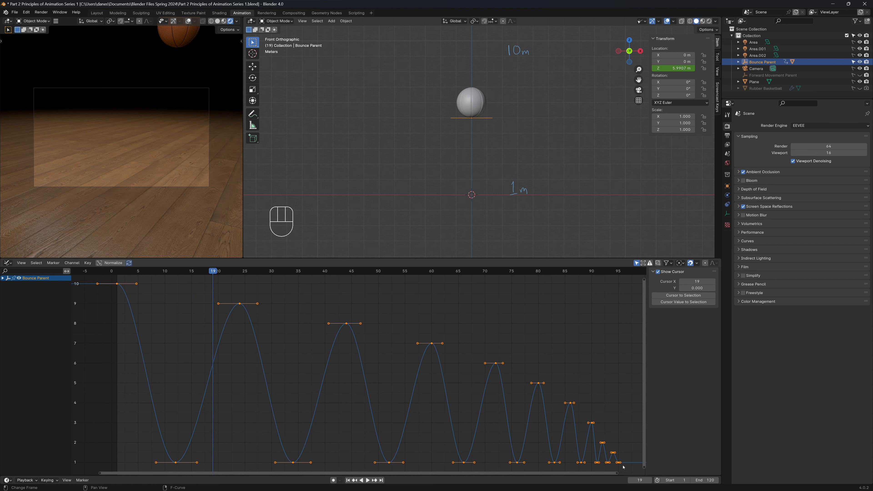
Step: Select all the ground-contact keyframes along the bottom of the Bounce Parent's curve and set their handle type to Vector
scroll(440, 399, "down", 2)
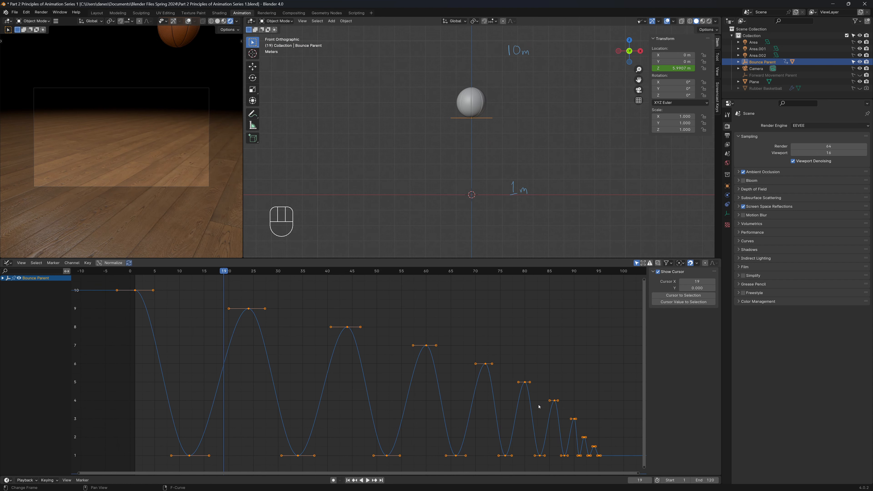
scroll(537, 407, "up", 1)
left_click_drag(629, 447, 143, 469)
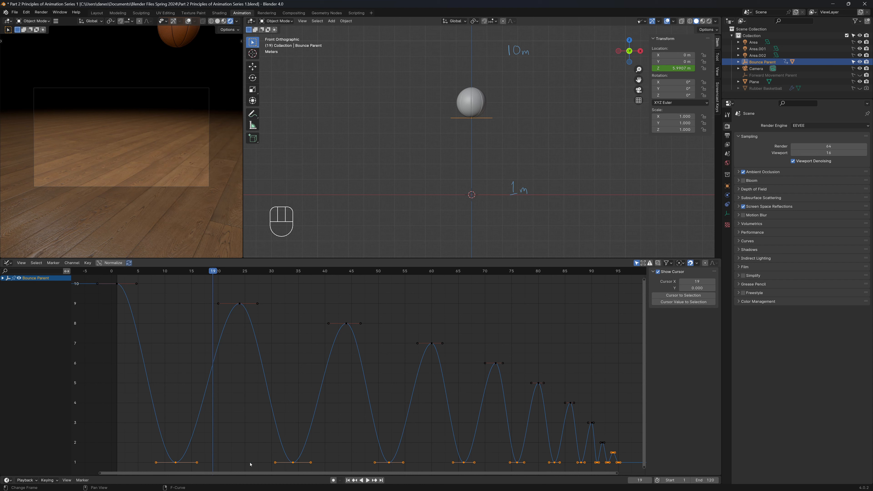
key("v")
left_click(295, 447)
key("ctrl+z")
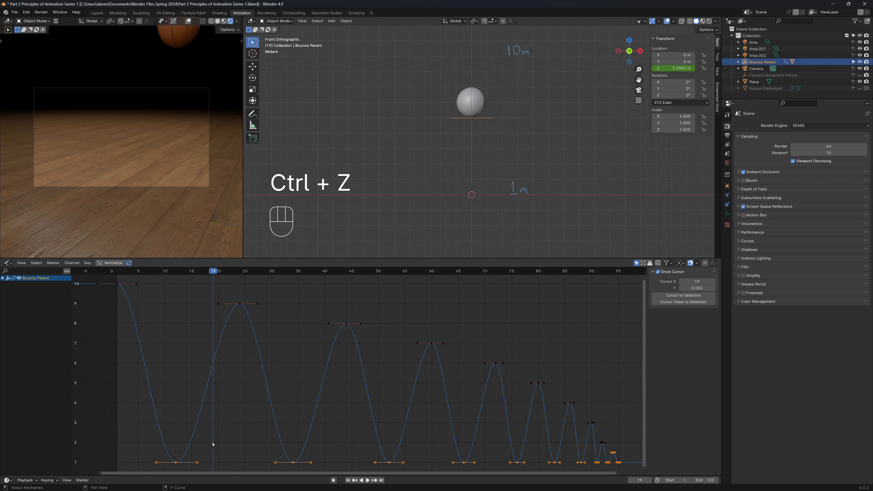
key("v")
left_click(200, 445)
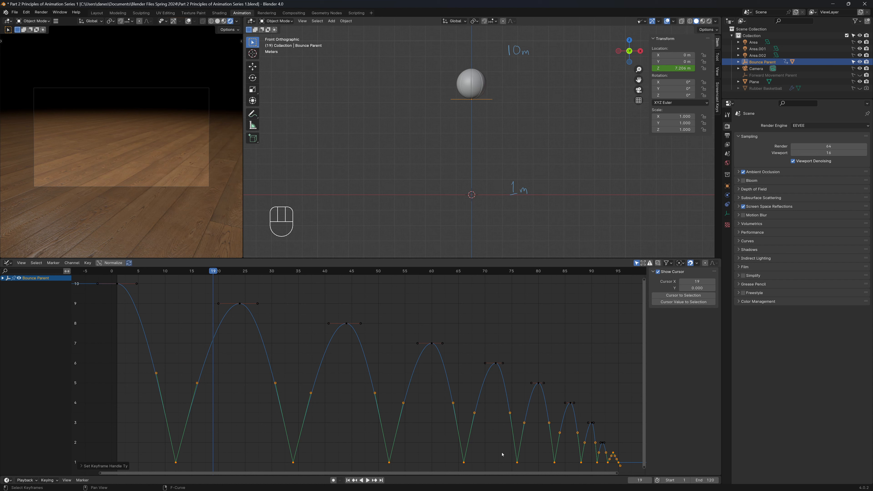
Step: Set the handle type of the last peak's keyframe at frame 94 to Automatic
scroll(632, 459, "up", 6)
mouse_move(515, 271)
left_mouse_down()
mouse_move(544, 275)
mouse_move(530, 281)
left_mouse_up()
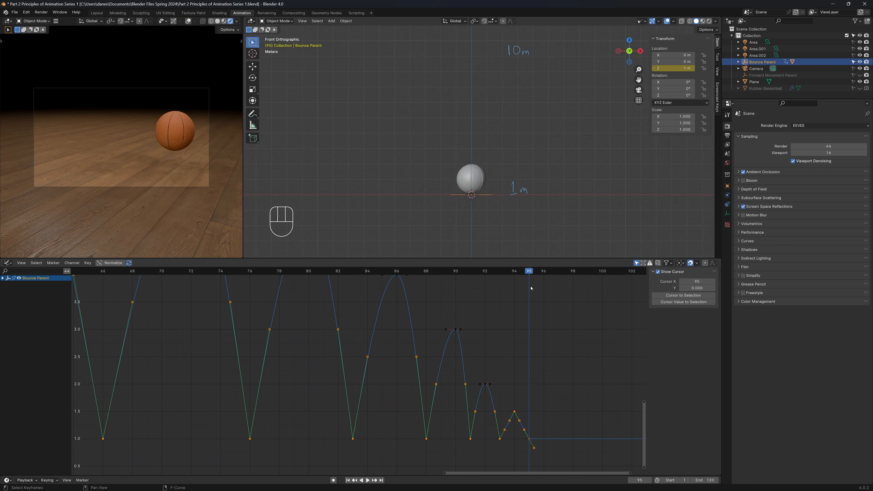
left_click(533, 448)
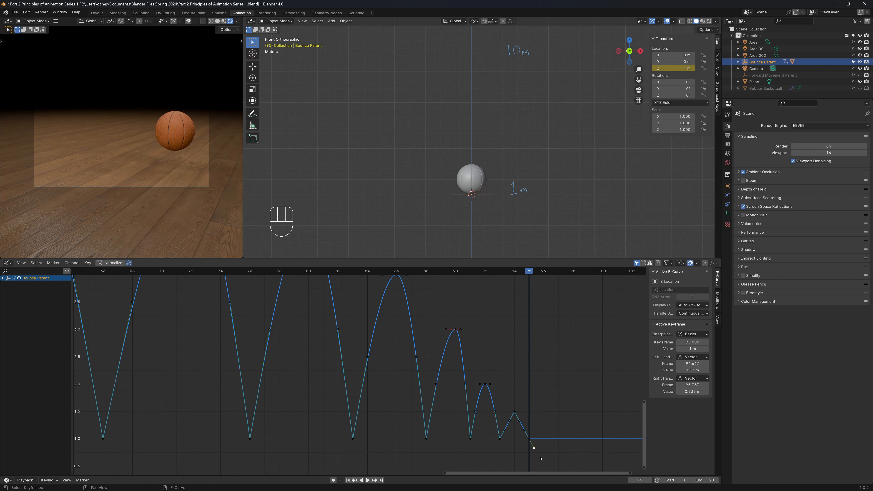
left_click_drag(529, 274, 548, 278)
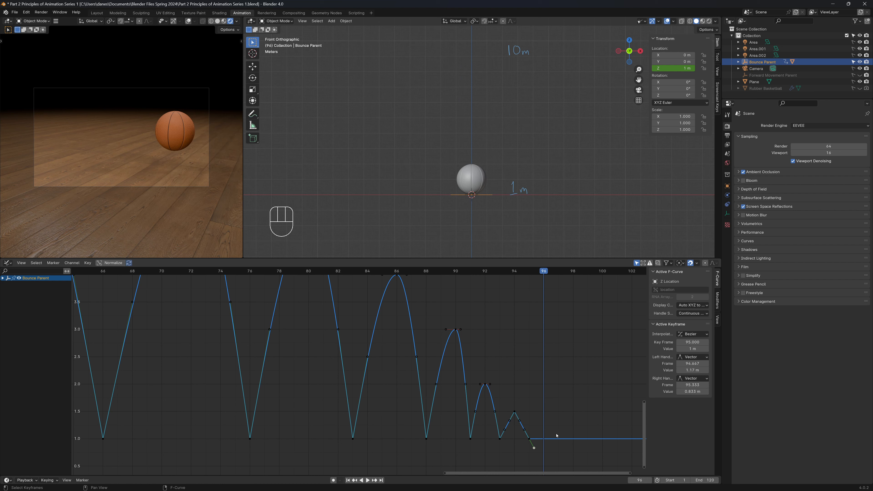
left_click(514, 412)
left_click_drag(542, 272, 517, 278)
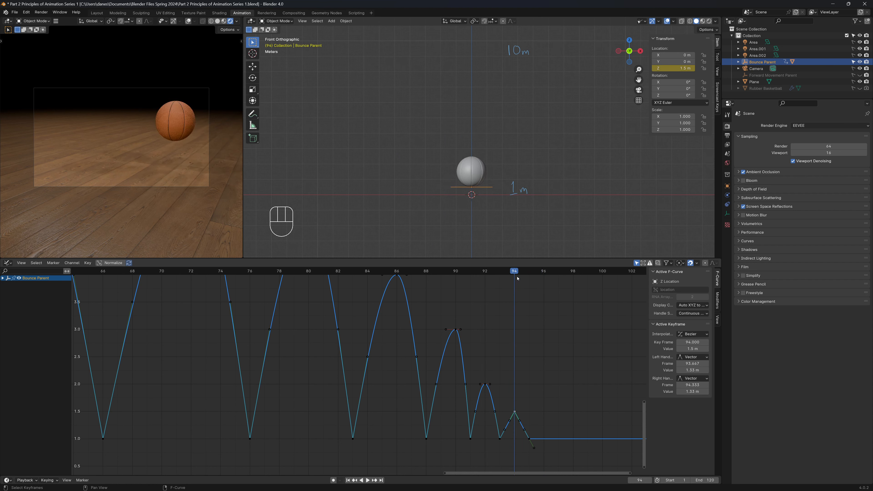
left_click(514, 411)
key("v")
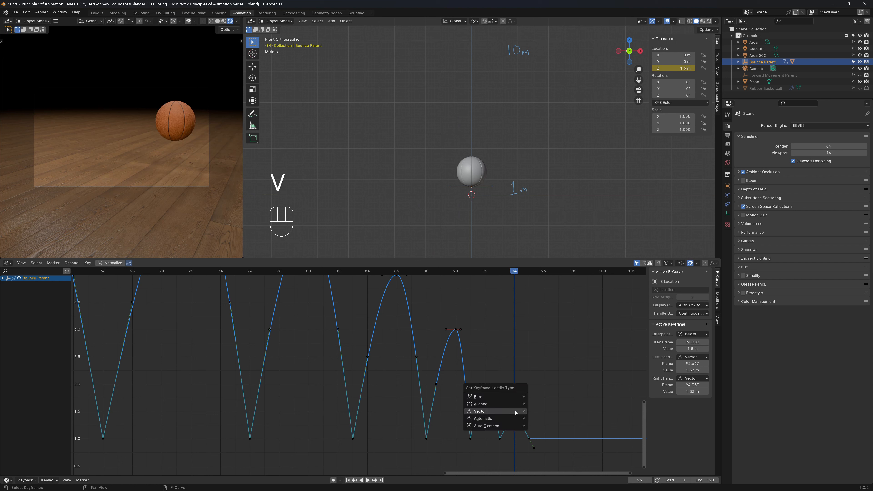
left_click(498, 419)
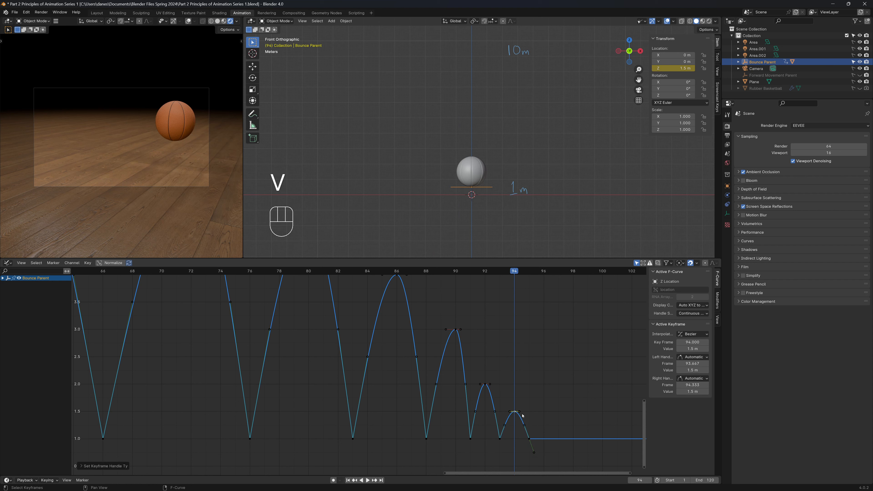
Step: Play the bounce with the Bounce Parent's whole Z location curve in view, stopping at frame 11 to examine the approach to the ground
left_click_drag(550, 462, 412, 400)
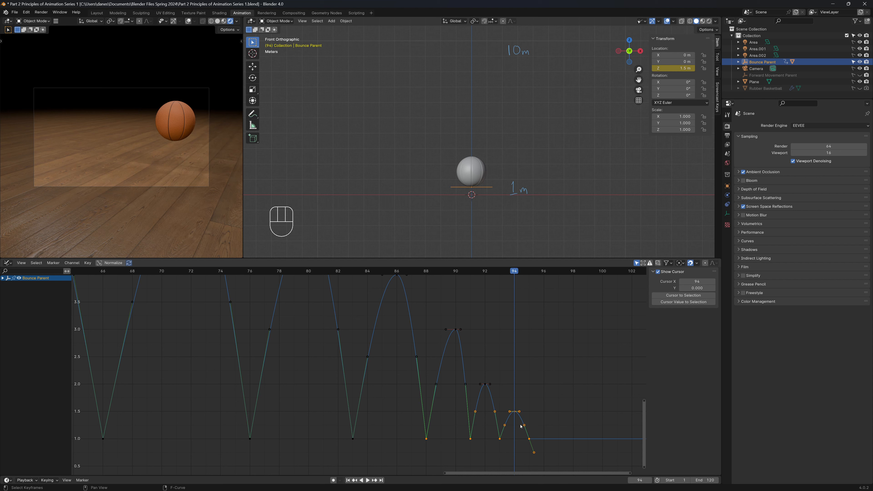
left_click(497, 279)
scroll(424, 366, "up", 2)
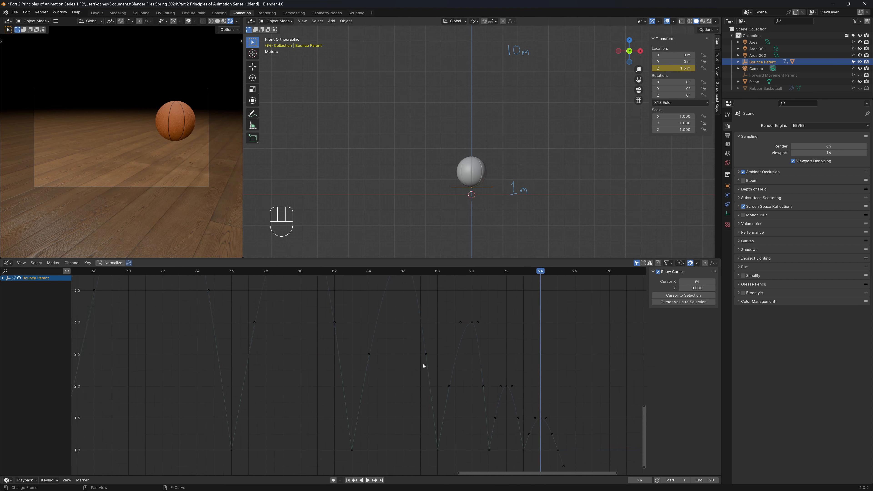
scroll(421, 365, "down", 10)
middle_click_drag(370, 365, 549, 435, "shift")
scroll(549, 435, "down", 4)
key("a")
key("space")
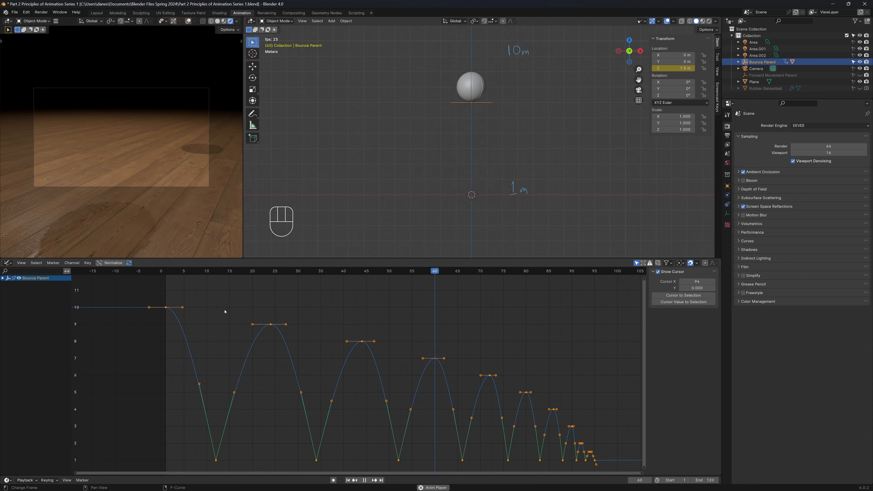
key("space")
left_click(211, 274)
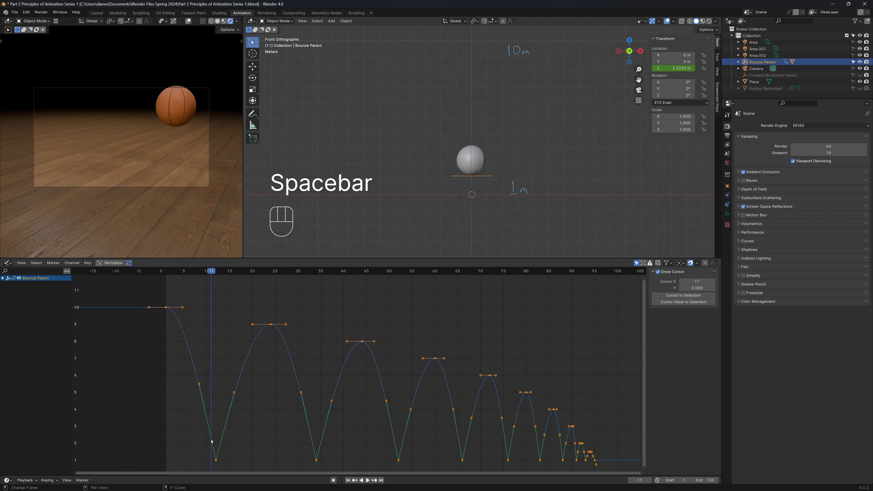
Step: Move both handles of the frame 12 ground-contact keyframe directly above it, with the left handle at about 6.8 m
left_click(216, 460)
left_click(717, 278)
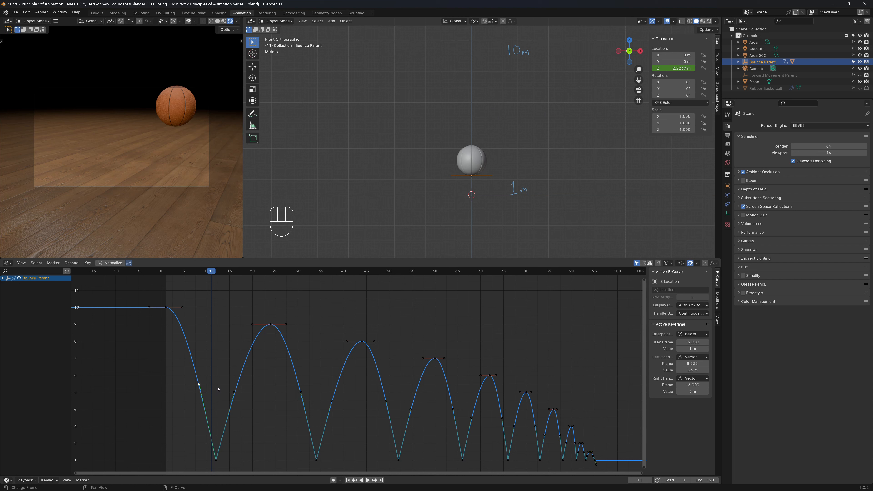
key("g")
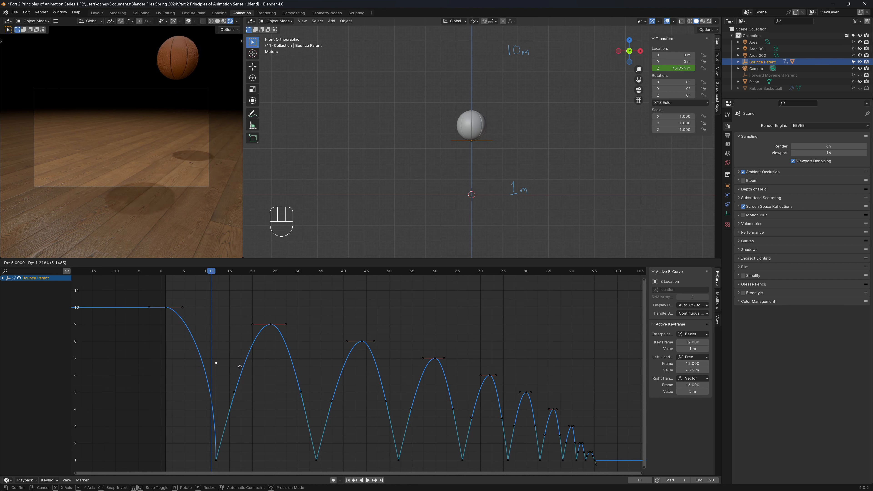
left_click(235, 352)
left_click_drag(215, 273, 170, 271)
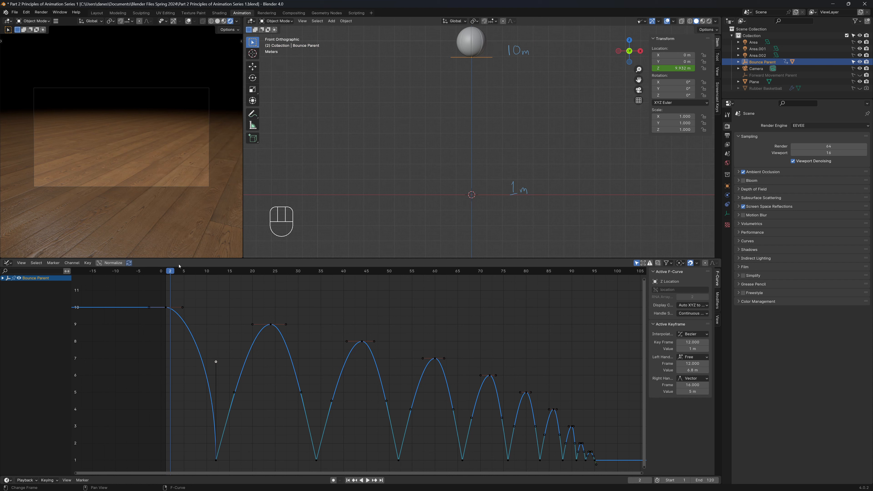
key("space")
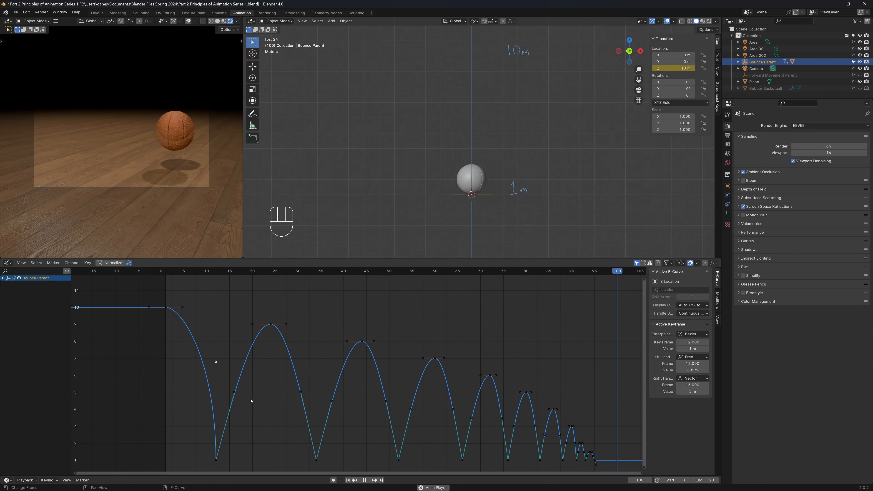
key("space")
left_click(234, 392)
key("g")
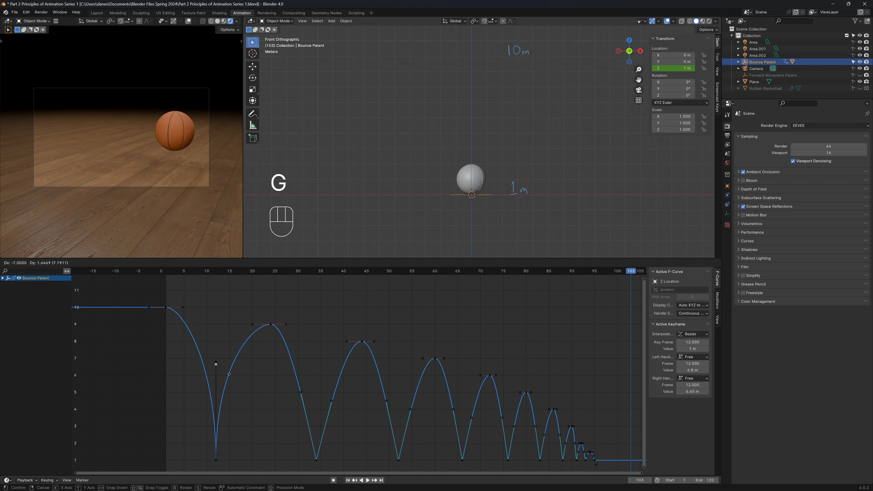
left_click(220, 366)
Step: Move both handles of the frame 34 ground contact directly above it, to about 5.21 m and 5.32 m, and play the motion
left_click(301, 393)
key("g")
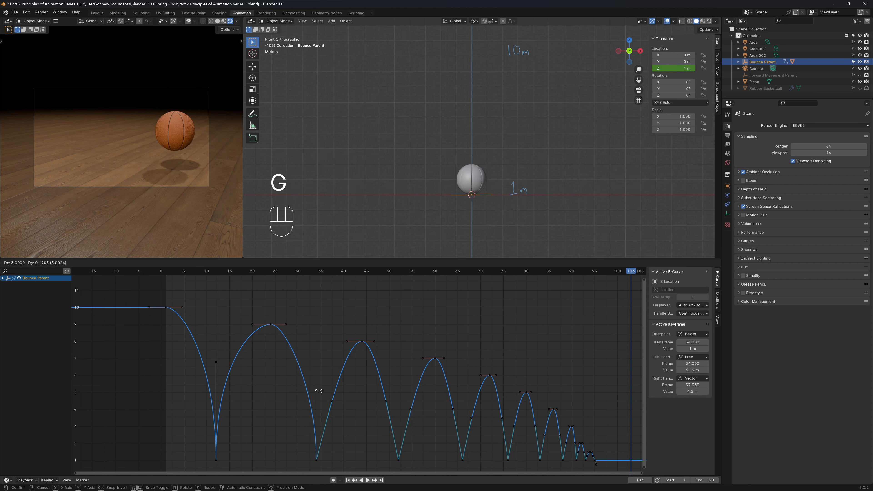
left_click(316, 388)
key("g")
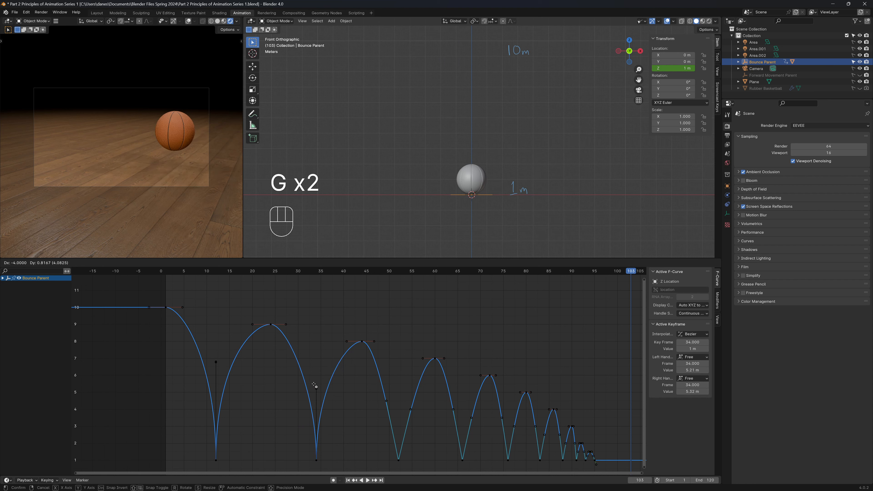
left_click(313, 384)
key("space")
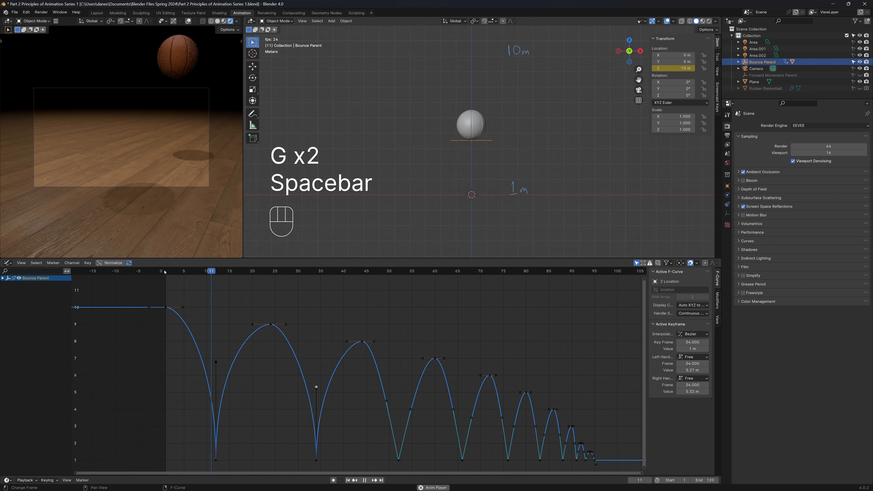
key("space")
Step: Move both handles of the frame 52 ground contact directly above it, to about 4.53 m and 4.08 m
left_click(387, 401)
key("g")
left_click(398, 400)
left_click(410, 409)
key("g")
left_click(399, 408)
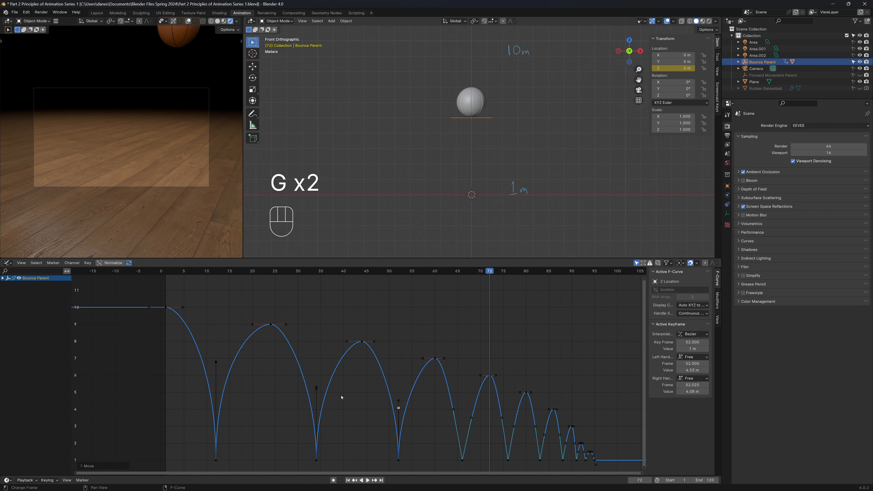
Step: Raise the frame 34 contact's left handle to about 5.68 m and readjust the vertical handles of the frame 12 contact
left_click(317, 387)
key("g")
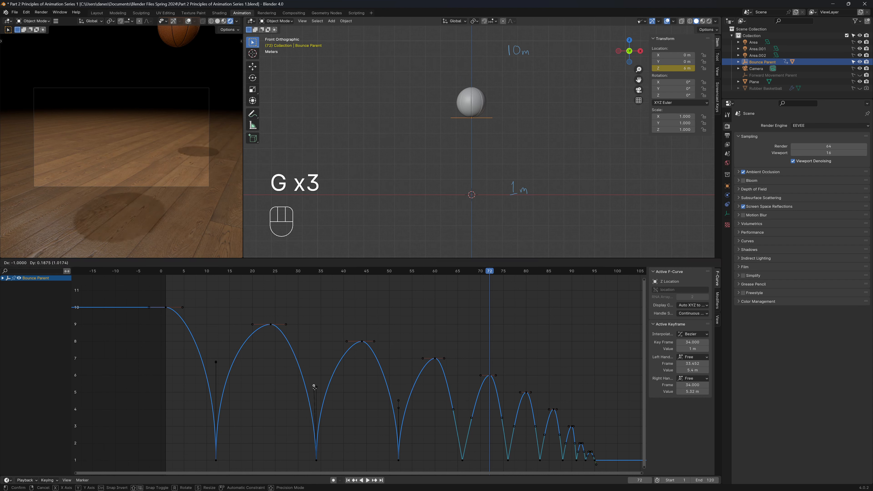
left_click(320, 385)
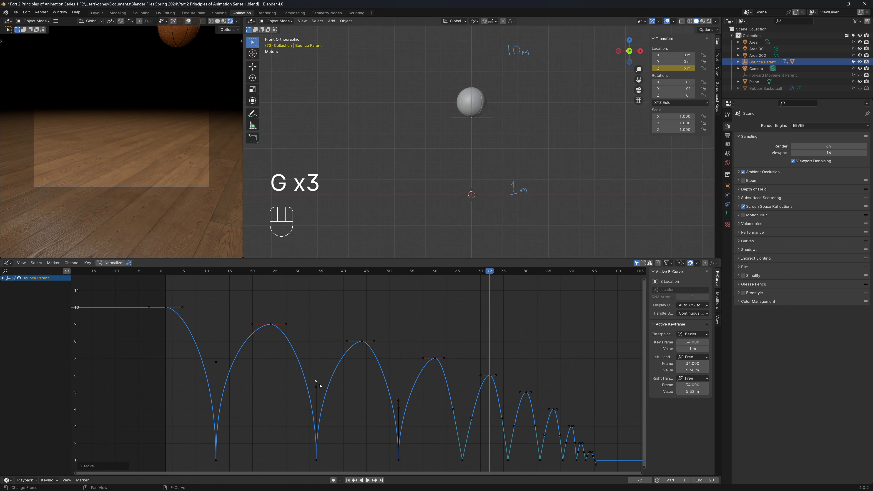
left_click(216, 363)
key("g")
left_click(216, 357)
left_click(216, 362)
key("g")
left_click(217, 365)
Step: Pull both handles of the ground contacts at frames 66, 76 and 83 upright above their keyframes
left_click(453, 409)
left_click(510, 427)
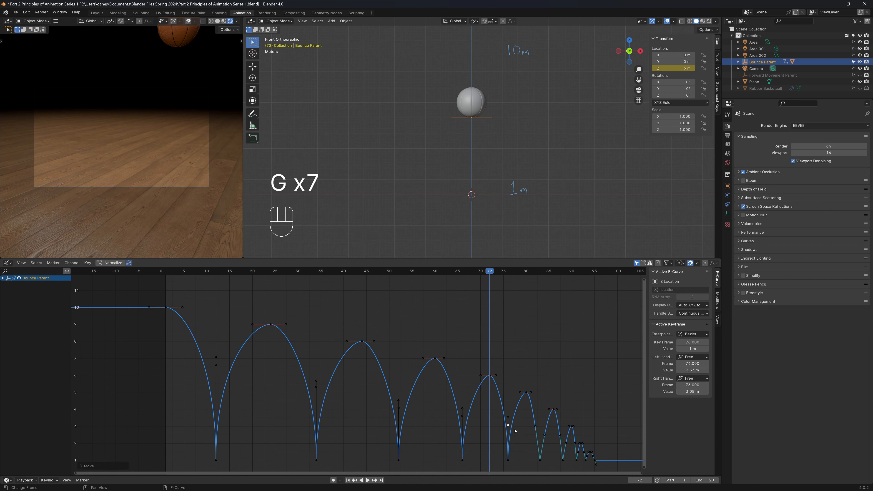
left_click(535, 427)
key("g")
left_click(544, 435)
left_click(544, 435)
key("g")
left_click(544, 435)
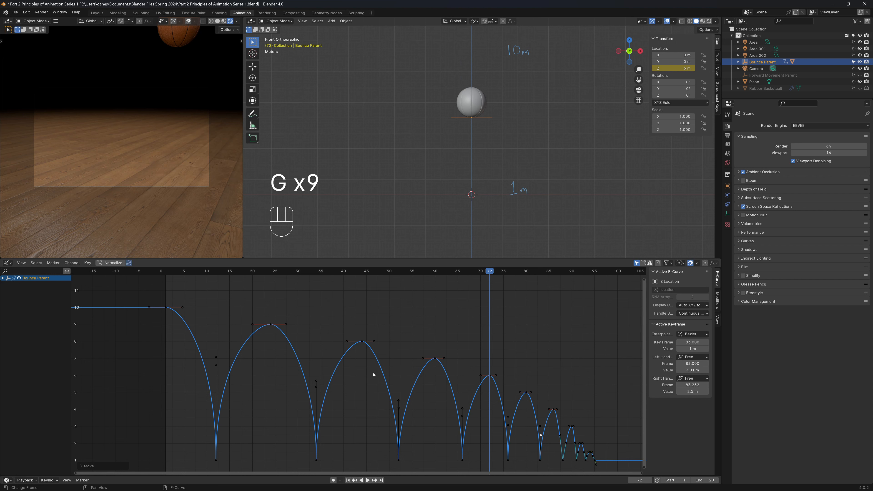
Step: Play and scrub the bounce to check the speed at the contacts and the hang time at the first peaks
key("space")
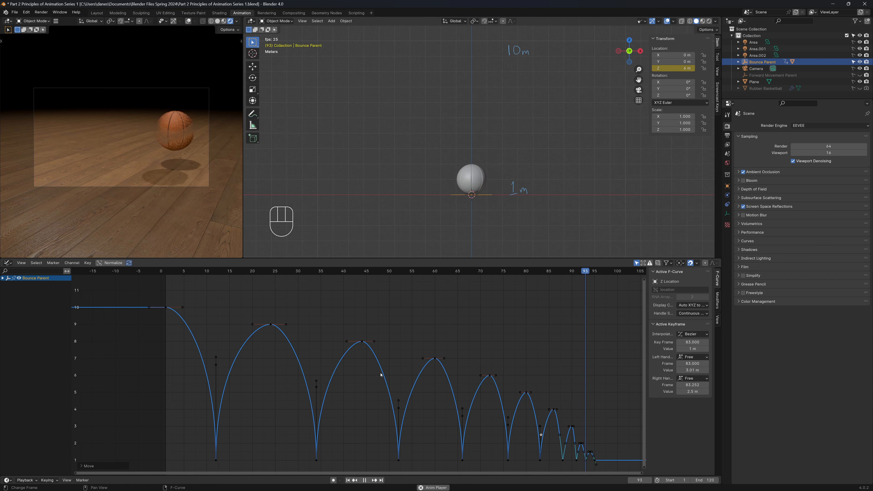
key("space")
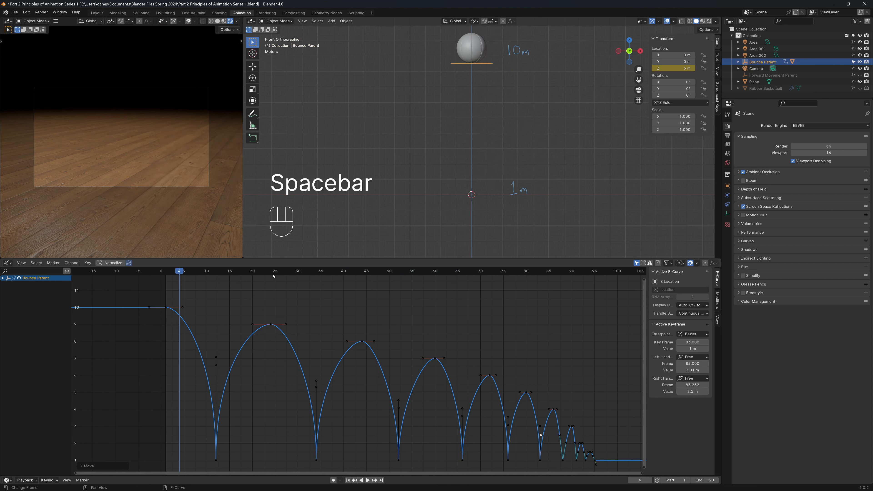
left_click_drag(252, 272, 245, 300)
key("space")
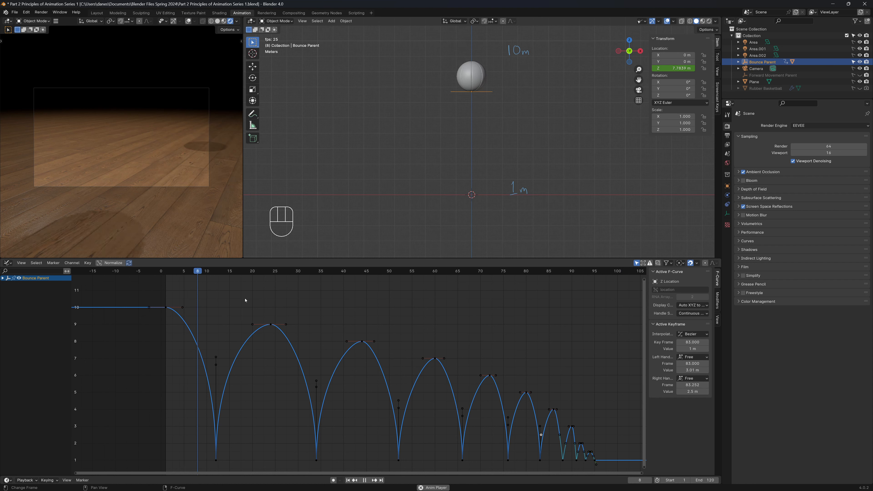
key("space")
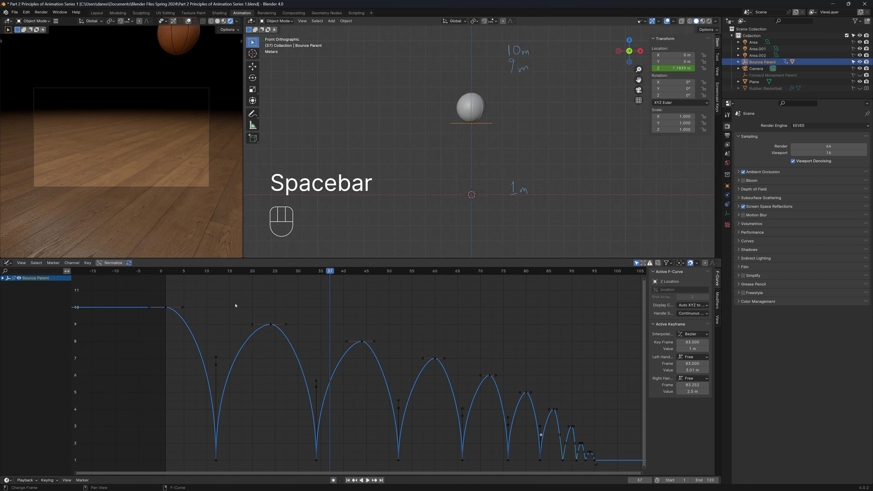
Step: Widen the handles of the frame 24 peak horizontally to about frames 17.9 and 30.2, and play the result
left_click(272, 274)
left_click(287, 325)
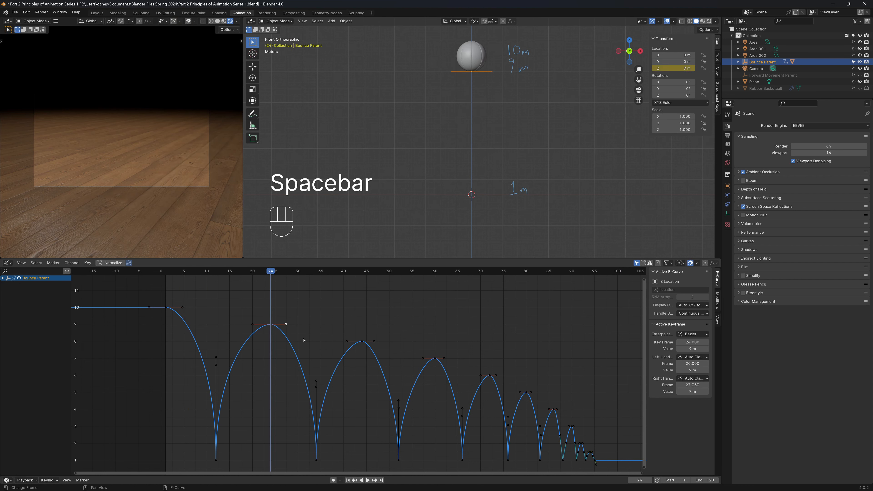
left_click(253, 324)
key("g")
key("x")
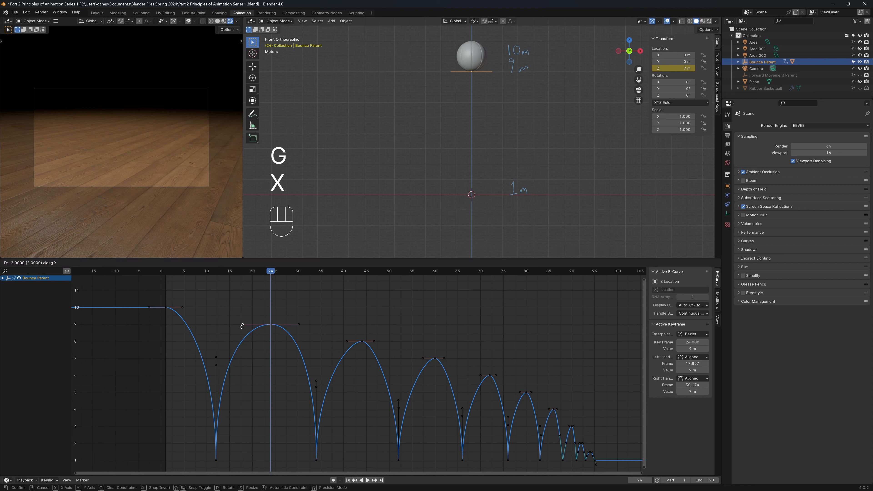
left_click(242, 326)
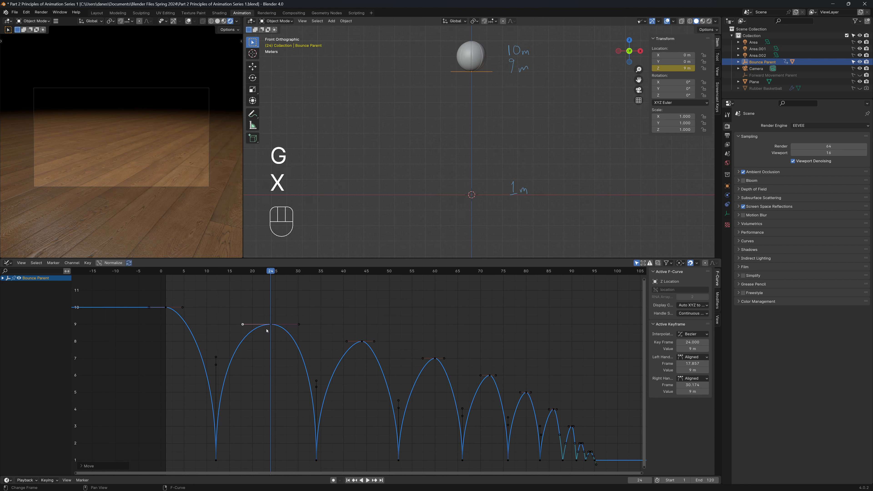
key("g")
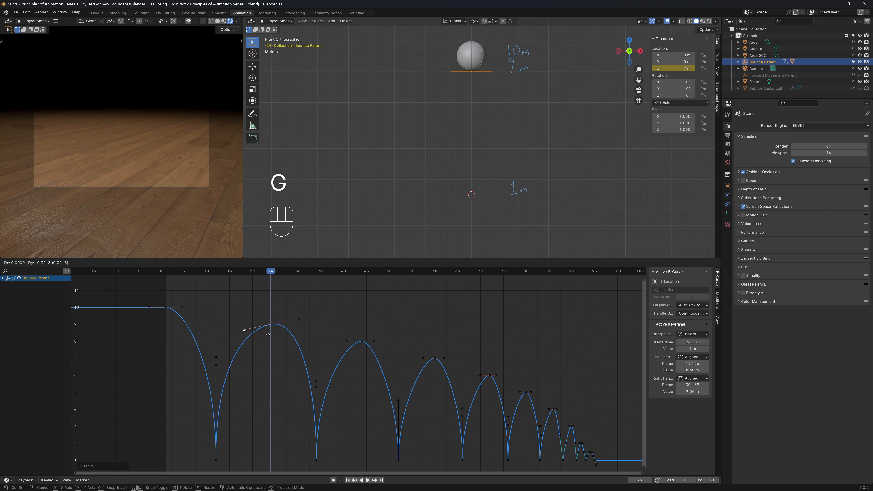
right_click(268, 335)
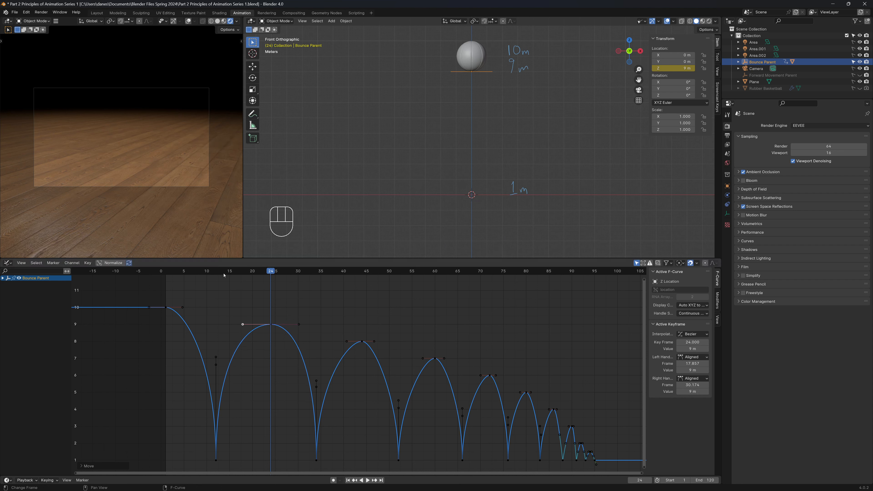
left_click_drag(203, 271, 215, 273)
key("space")
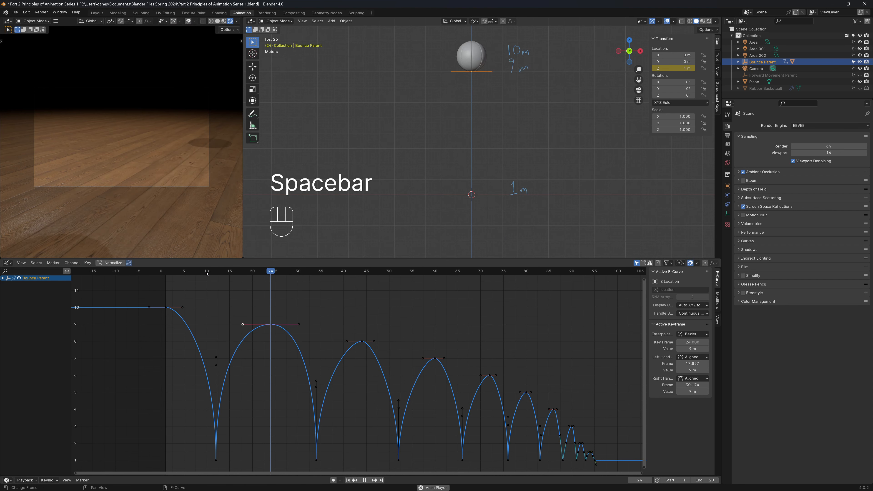
key("space")
Step: Lengthen both handles of the frame 44 peak outward along the time axis only
left_click(346, 341)
key("g")
key("x")
left_click(337, 341)
left_click(374, 341)
key("g")
key("x")
left_click(383, 342)
Step: Lengthen both handles of the frame 60 peak outward along the time axis only
left_click(422, 358)
key("g")
key("x")
left_click(413, 364)
left_click(444, 359)
key("g")
key("x")
left_click(453, 358)
Step: Widen the handles of the peaks at frames 72 and 80, the latter to about frames 78.5 and 81.6, and check the motion
key("g")
left_click(380, 342)
key("space")
left_click_drag(406, 275, 426, 291)
scroll(403, 367, "down", 1)
scroll(403, 369, "up", 1)
scroll(402, 371, "down", 4)
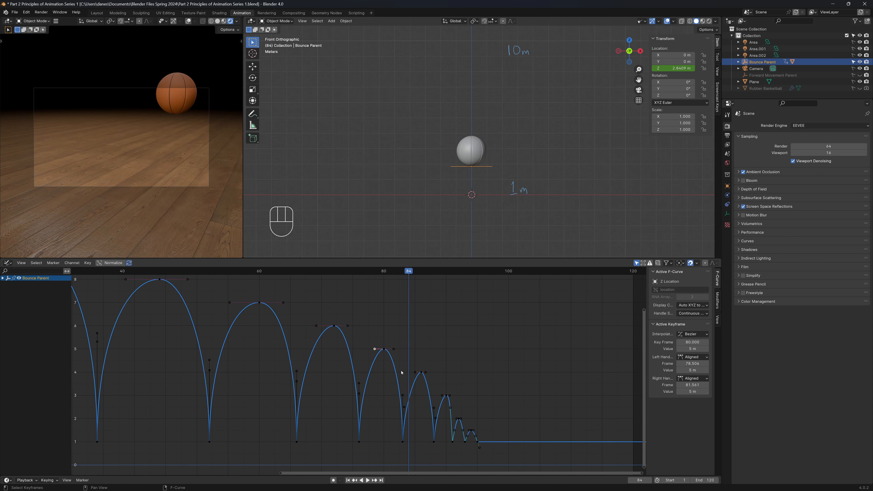
scroll(401, 371, "down", 7)
middle_click_drag(335, 351, 439, 365, "shift")
Step: Return to frame 1 and annotate a decaying bounce path in the front view, with tick marks between peaks and contacts
left_click(197, 272)
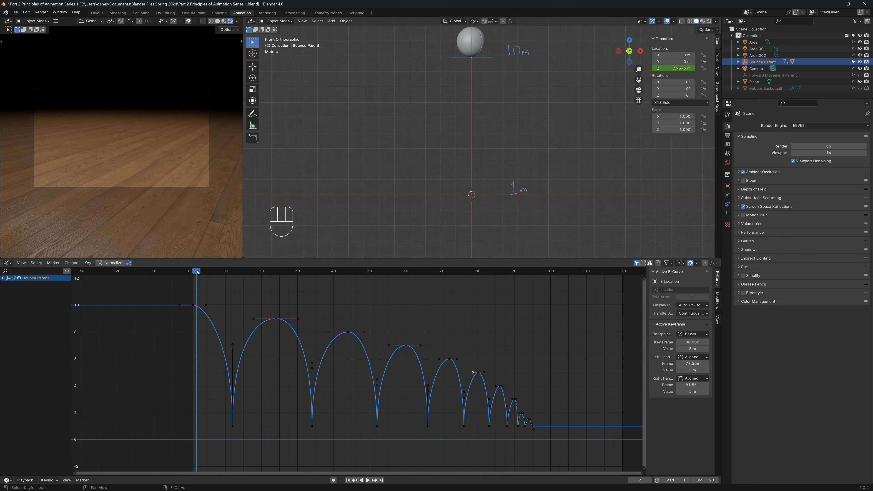
left_click_drag(197, 272, 194, 271)
left_click(252, 114)
mouse_move(292, 139)
left_mouse_down()
mouse_move(414, 193)
mouse_move(443, 167)
mouse_move(450, 194)
mouse_move(473, 184)
left_mouse_up()
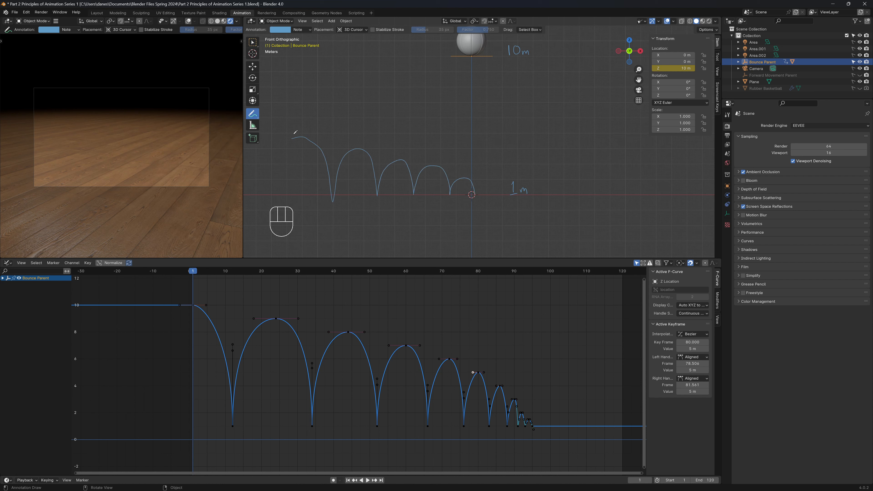
mouse_move(295, 131)
left_mouse_down()
mouse_move(294, 140)
mouse_move(321, 150)
mouse_move(315, 156)
mouse_move(376, 158)
mouse_move(386, 169)
left_mouse_up()
left_click_drag(411, 169, 407, 172)
left_click_drag(420, 174, 415, 179)
left_click_drag(448, 176, 444, 179)
Step: Circle the peaks and ground contacts along the annotated bounce path
left_click_drag(335, 195, 334, 197)
left_click_drag(357, 147, 357, 147)
left_click_drag(378, 194, 378, 195)
left_click_drag(400, 157, 399, 158)
left_click_drag(414, 194, 413, 195)
left_click_drag(434, 165, 432, 166)
left_click_drag(449, 193, 452, 191)
left_click_drag(465, 177, 475, 195)
Step: Label the annotated path with S beside the first peaks and F beside the segments near the ground contacts
left_click_drag(302, 124, 303, 129)
left_click_drag(317, 173, 317, 186)
left_click_drag(336, 178, 341, 185)
left_click_drag(355, 138, 356, 153)
left_click_drag(350, 143, 344, 149)
left_click_drag(365, 143, 362, 149)
mouse_move(380, 179)
left_mouse_down()
mouse_move(384, 190)
mouse_move(385, 178)
left_mouse_up()
left_click_drag(381, 184, 386, 180)
Step: Sketch an enlarged V-shaped contact marked F on both sides and a large peak arc marked S on both sides
mouse_move(396, 116)
left_mouse_down()
mouse_move(404, 143)
mouse_move(423, 107)
mouse_move(388, 143)
mouse_move(394, 129)
left_mouse_up()
left_click_drag(387, 137, 407, 140)
mouse_move(408, 130)
left_mouse_down()
mouse_move(510, 85)
mouse_move(547, 141)
left_mouse_up()
left_click_drag(503, 81, 461, 102)
left_click_drag(535, 82, 525, 98)
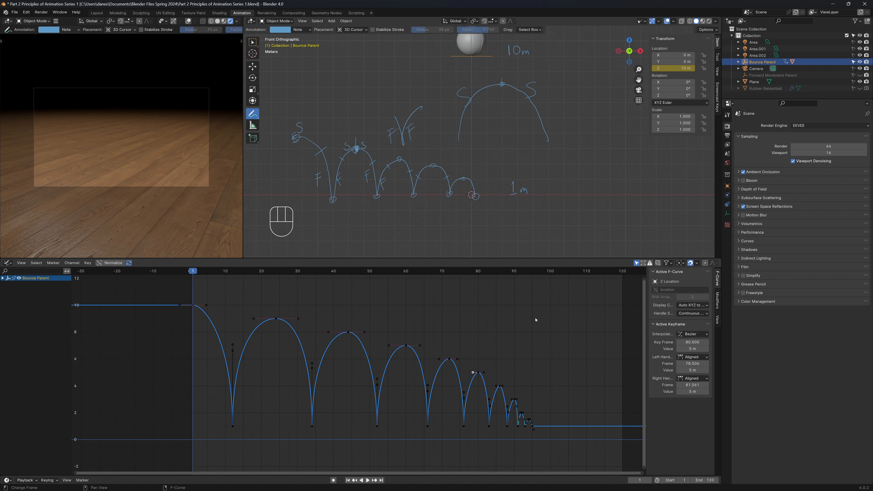
Step: Erase the annotated bounce diagrams from the front view and switch back to the selection tool
left_click_drag(253, 113, 289, 156)
mouse_move(546, 140)
left_mouse_down()
mouse_move(521, 92)
mouse_move(501, 83)
mouse_move(461, 92)
mouse_move(524, 199)
mouse_move(487, 193)
mouse_move(461, 170)
mouse_move(390, 157)
mouse_move(409, 104)
mouse_move(415, 185)
mouse_move(382, 184)
mouse_move(369, 147)
mouse_move(335, 207)
mouse_move(296, 134)
mouse_move(320, 153)
mouse_move(357, 152)
mouse_move(344, 109)
mouse_move(440, 112)
left_mouse_up()
key("f")
left_click(427, 102)
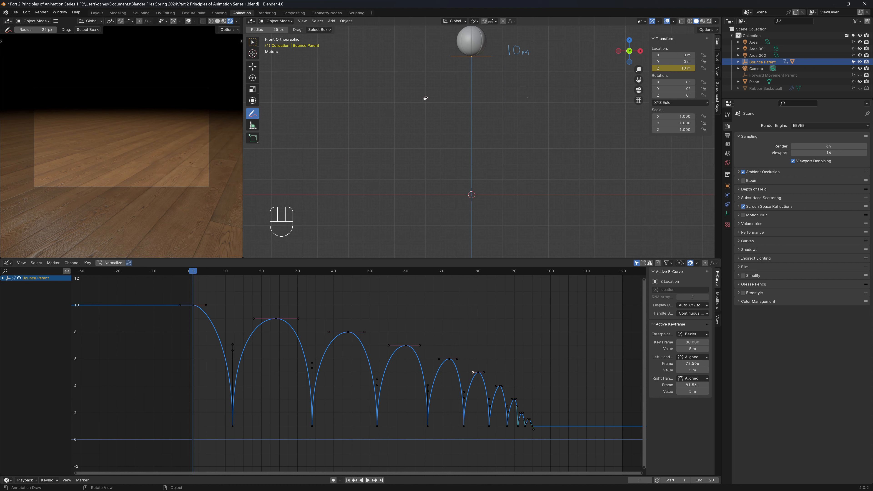
left_click(253, 42)
Step: Play the finished bounce to review its timing and return to frame 1
key("space")
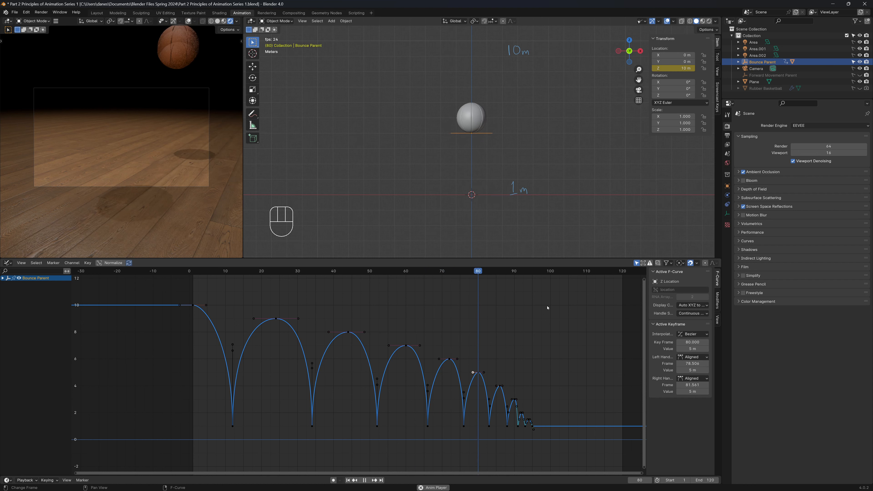
key("space")
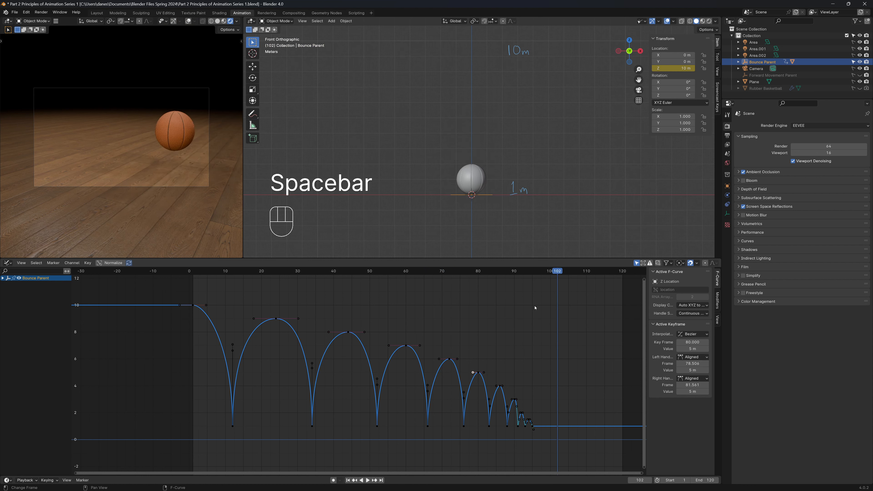
left_click(194, 272)
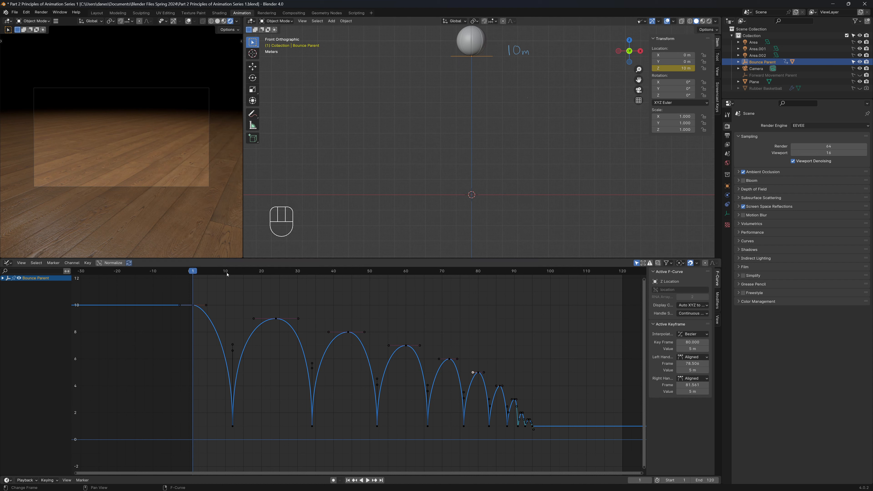
Step: Go to frame 12 and rename the Plane object to Floor
left_click_drag(227, 274, 233, 274)
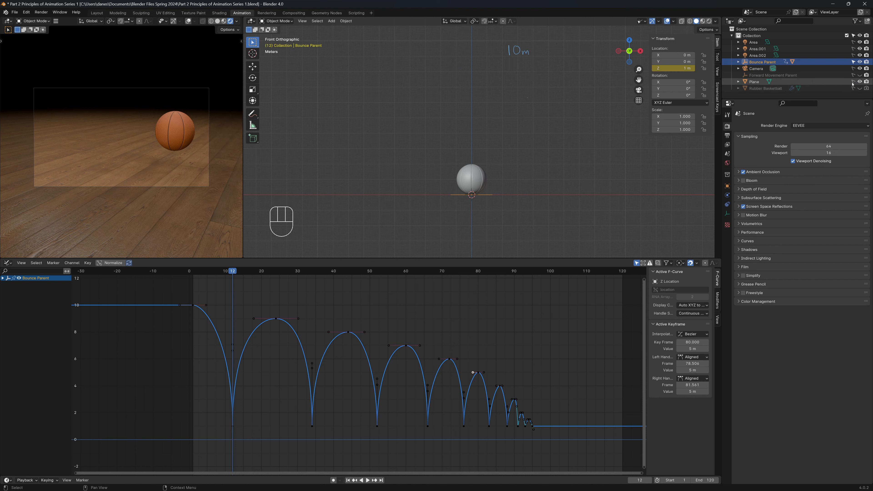
left_click(759, 83)
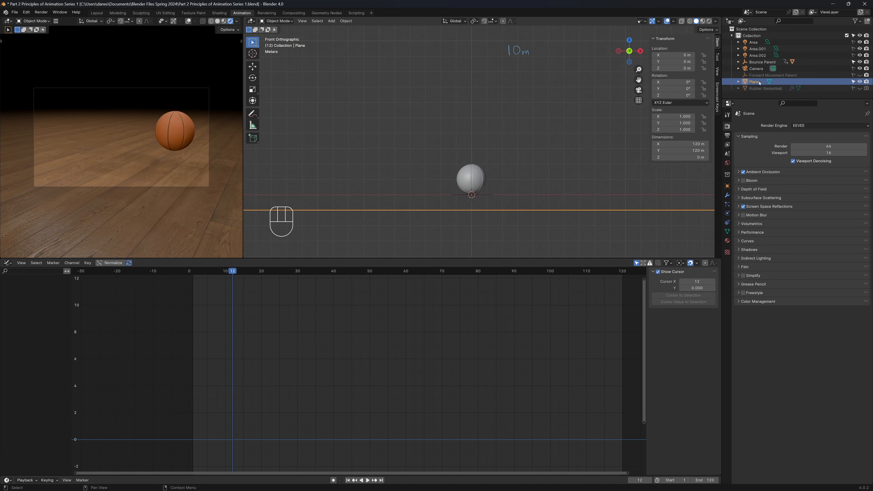
double_click(759, 82)
type("Floor")
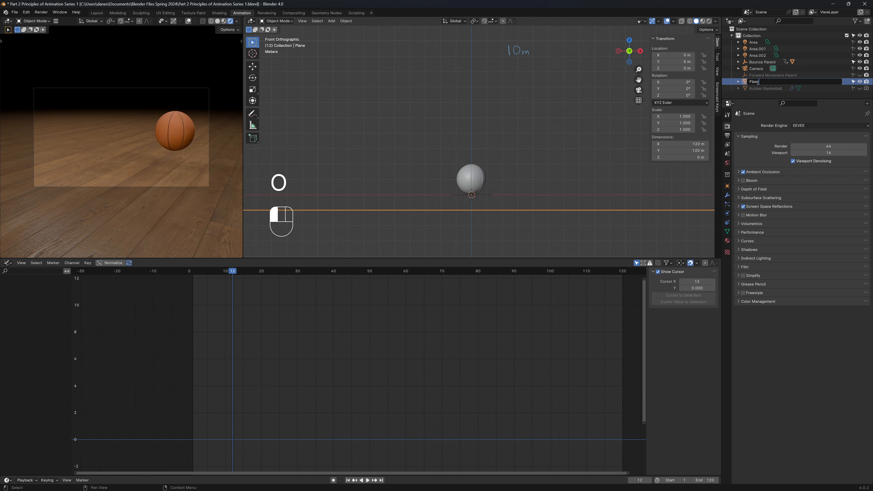
key("Return")
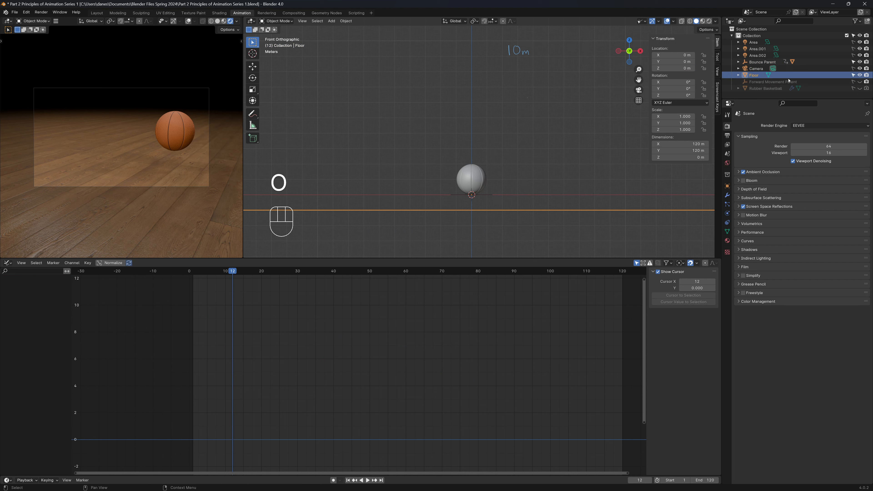
Step: Examine how the ball and its Bounce Parent sit relative to the floor at the frame 12 contact
scroll(476, 203, "up", 6)
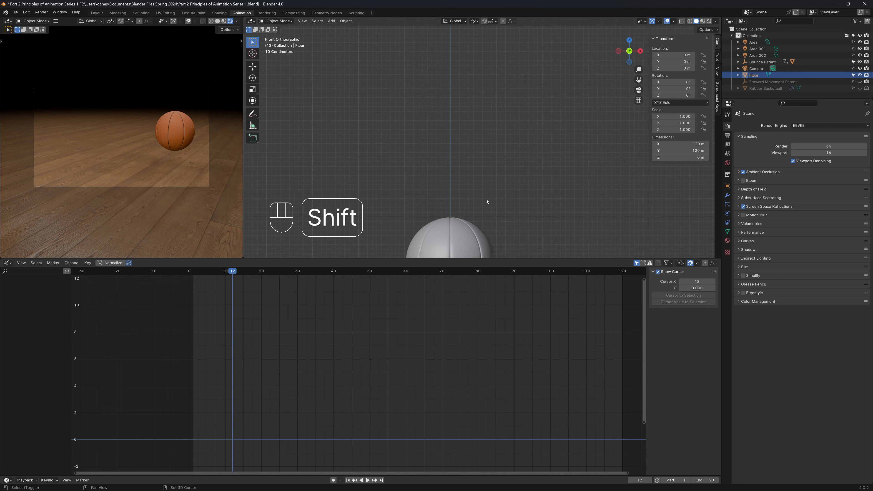
middle_click_drag(489, 198, 506, 49, "shift")
scroll(536, 150, "up", 4)
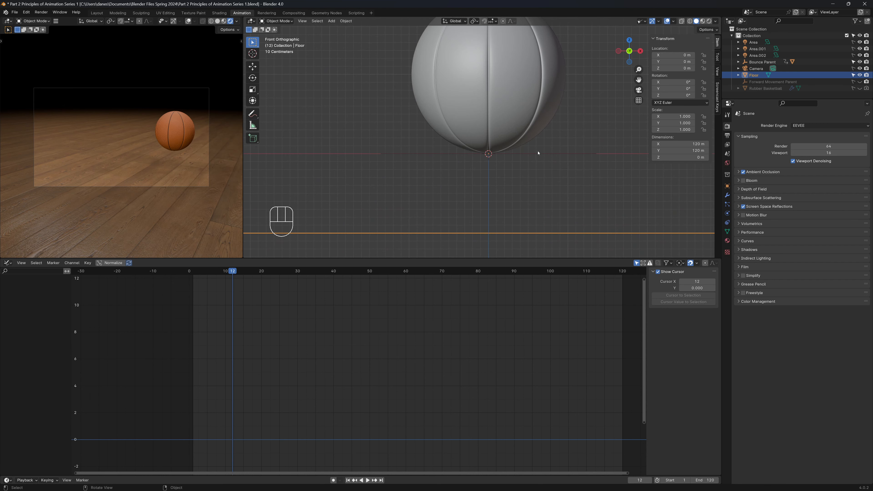
left_click(491, 249)
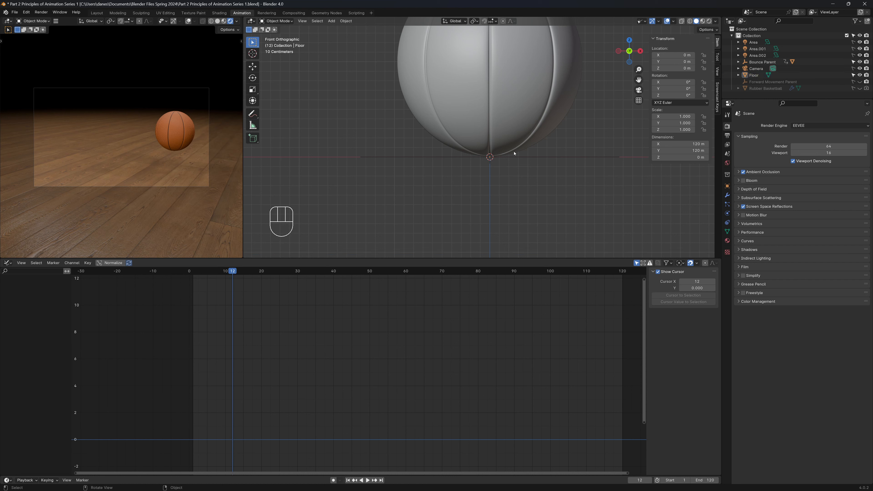
left_click(473, 156)
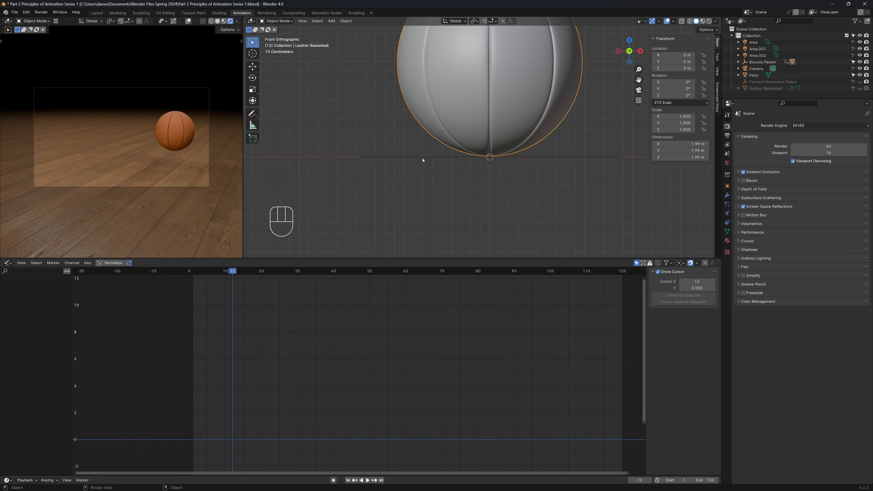
left_click(412, 158)
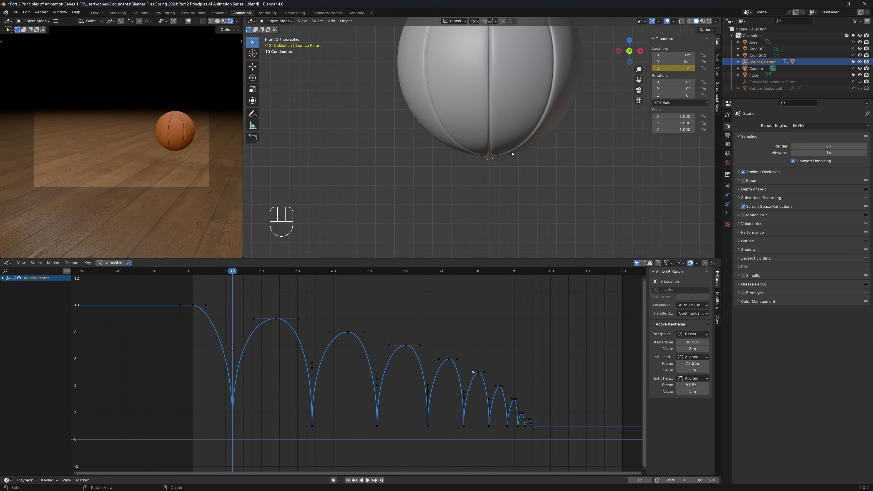
mouse_move(234, 269)
left_mouse_down()
mouse_move(196, 273)
mouse_move(234, 278)
left_mouse_up()
scroll(491, 162, "down", 7)
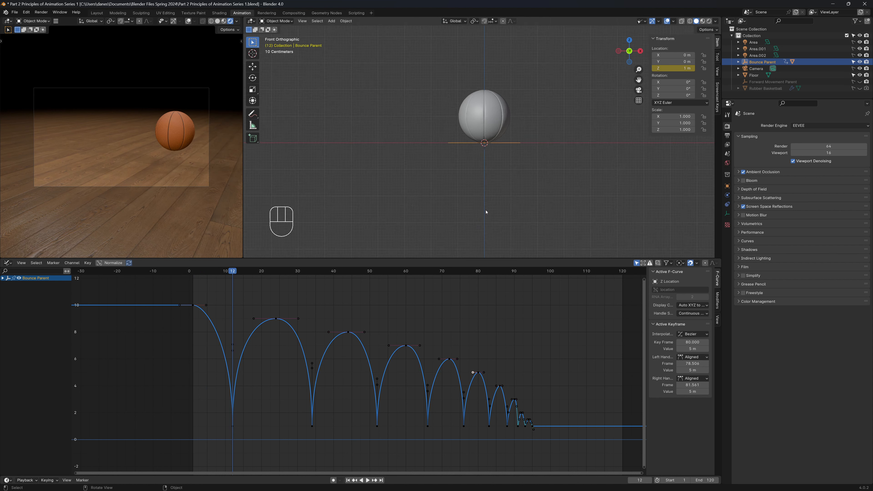
scroll(487, 211, "up", 4)
scroll(487, 211, "up", 2)
Step: Raise the Floor vertically to the ball's underside with the Move tool and set its Z location to 1 m
left_click(753, 75)
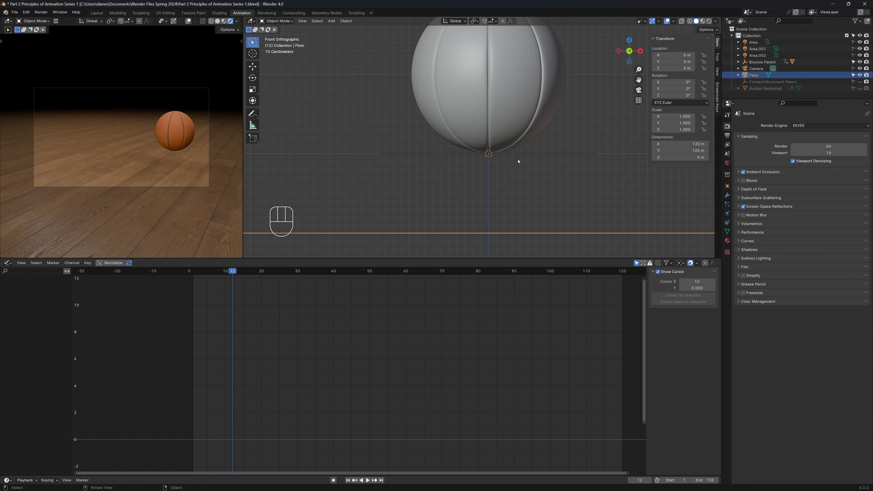
left_click(253, 66)
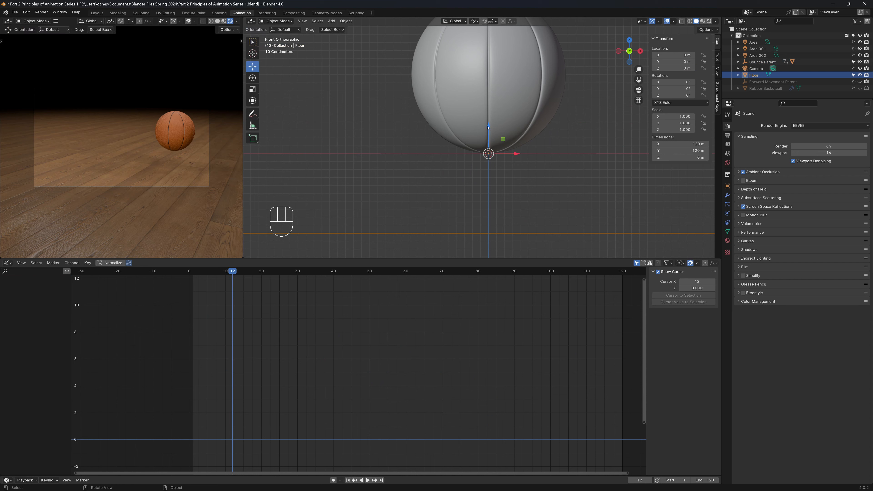
left_click_drag(488, 128, 496, 45)
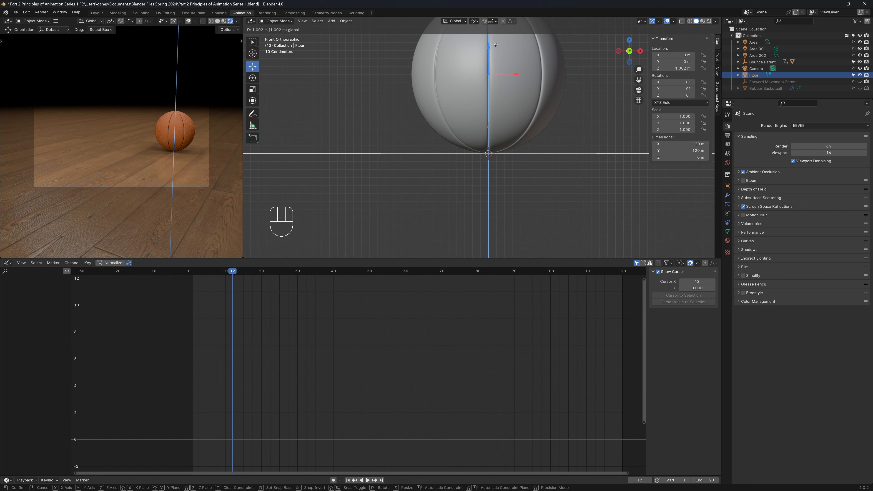
left_click_drag(496, 44, 496, 45)
scroll(540, 178, "up", 5)
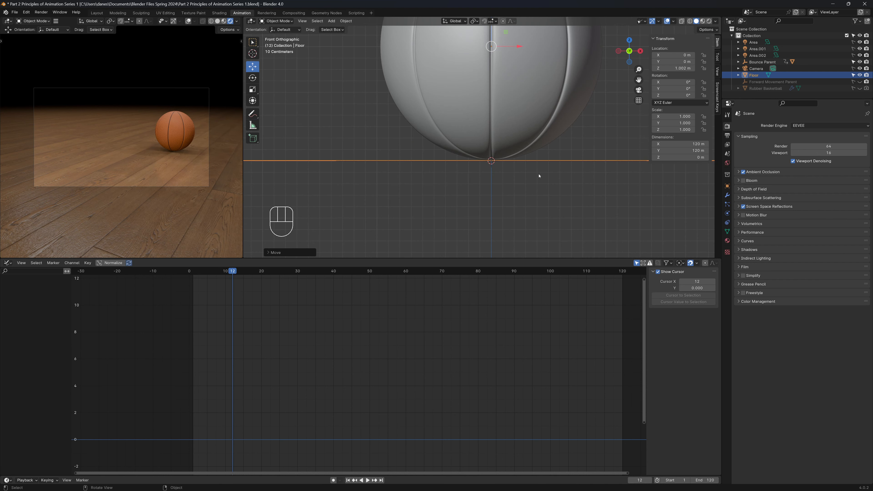
left_click(670, 68)
type("1")
key("Return")
Step: Fine-tune the Floor's height against the ball's lowest point, setting its Z location to 1.01 m
scroll(517, 193, "up", 3)
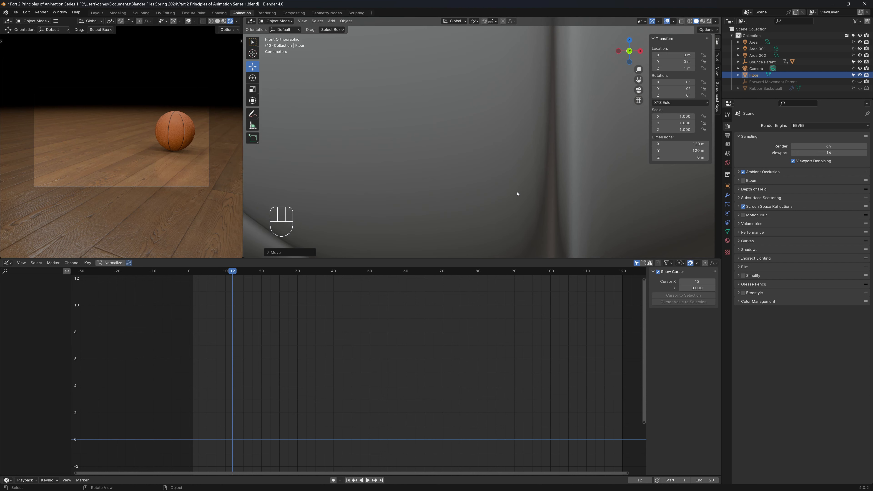
scroll(517, 194, "down", 4)
middle_click_drag(488, 161, 485, 192, "shift")
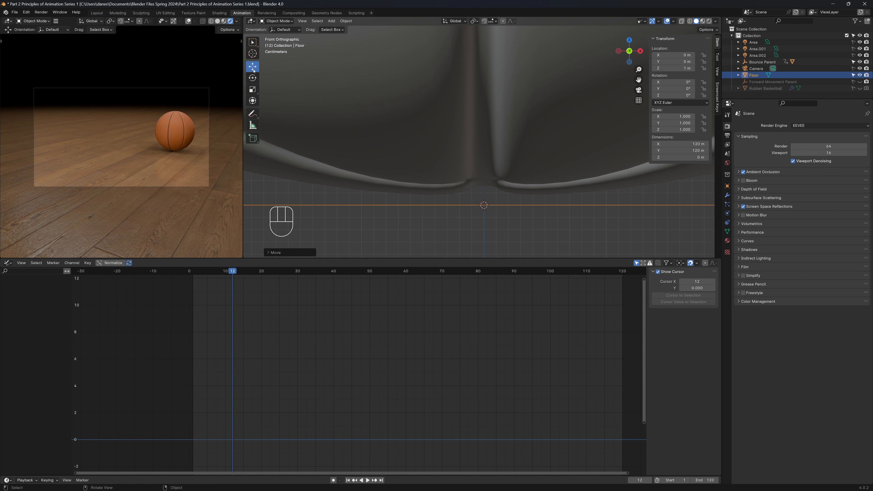
left_click_drag(673, 68, 683, 68, "shift")
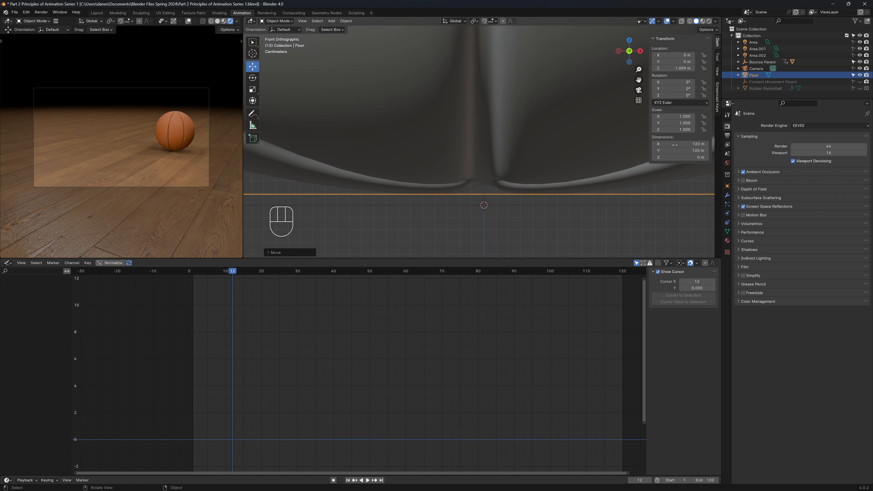
left_click(679, 69)
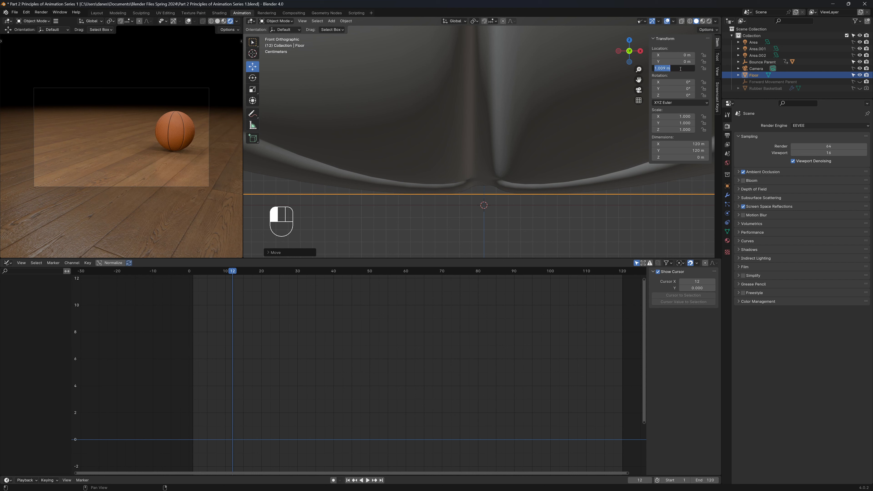
type("1.01")
key("Return")
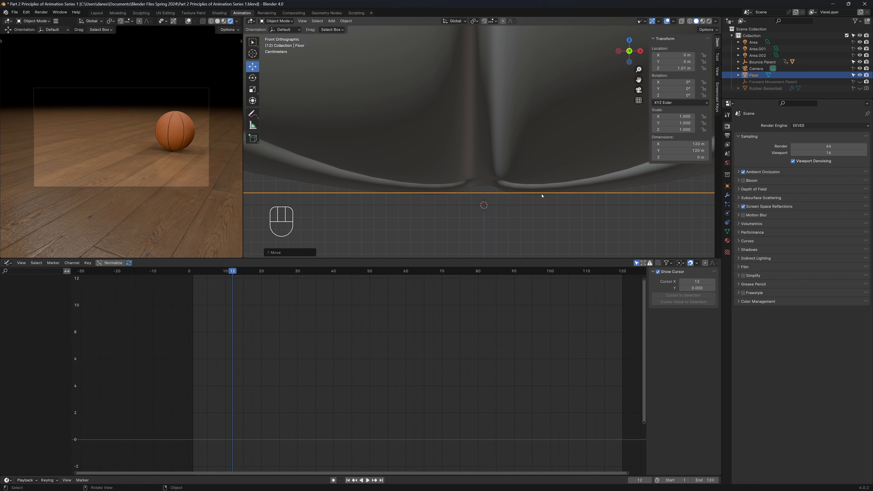
Step: Make the Floor unselectable in the viewport and play the animation to check the ball's contact with it
left_click(853, 75)
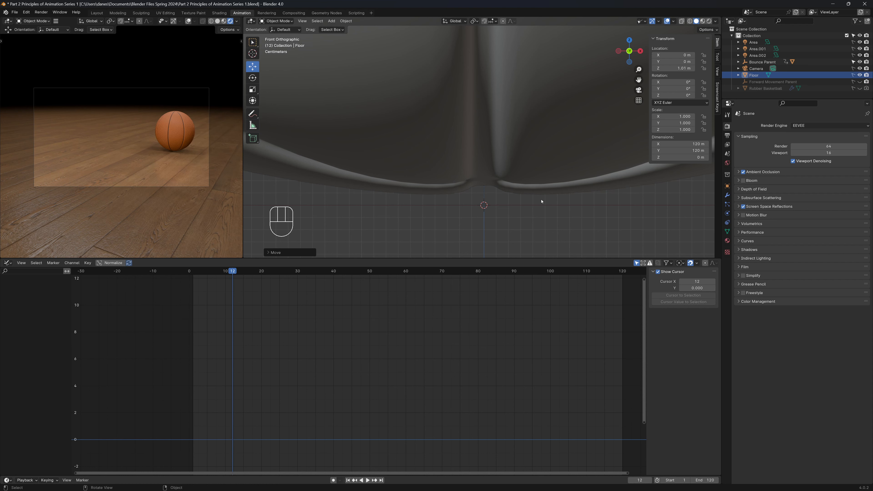
scroll(538, 196, "down", 5)
key("space")
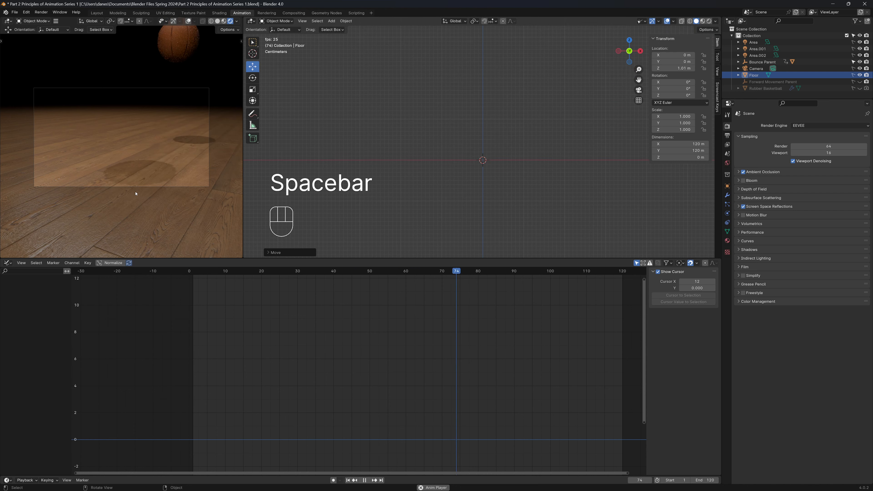
key("space")
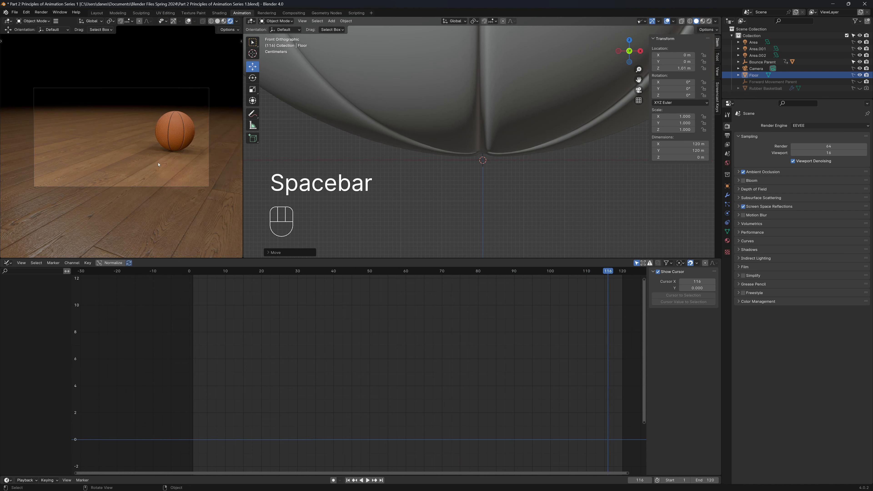
scroll(419, 302, "down", 1)
scroll(484, 143, "down", 3)
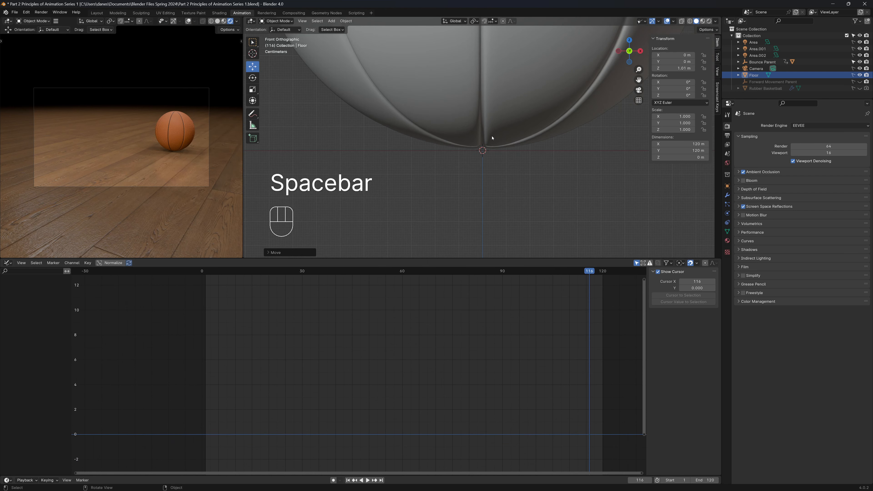
scroll(483, 146, "down", 5)
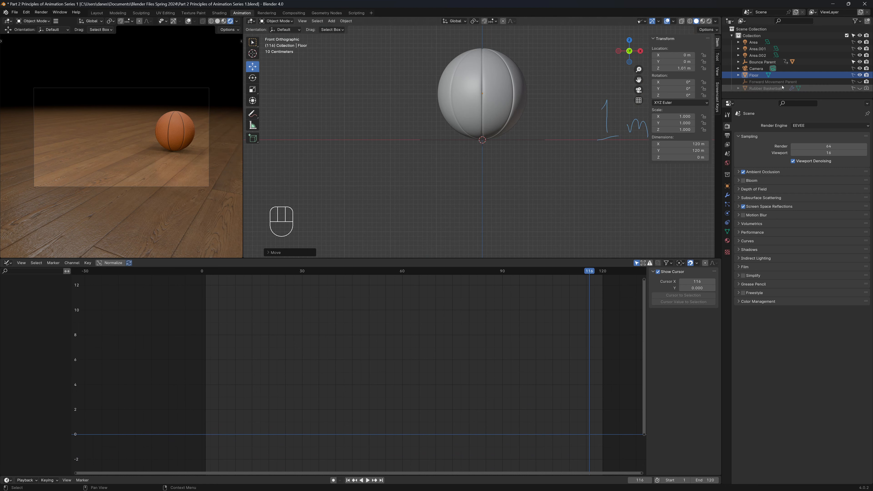
Step: Unhide the Forward Movement Parent empty and select it beneath the floor
left_click(770, 82)
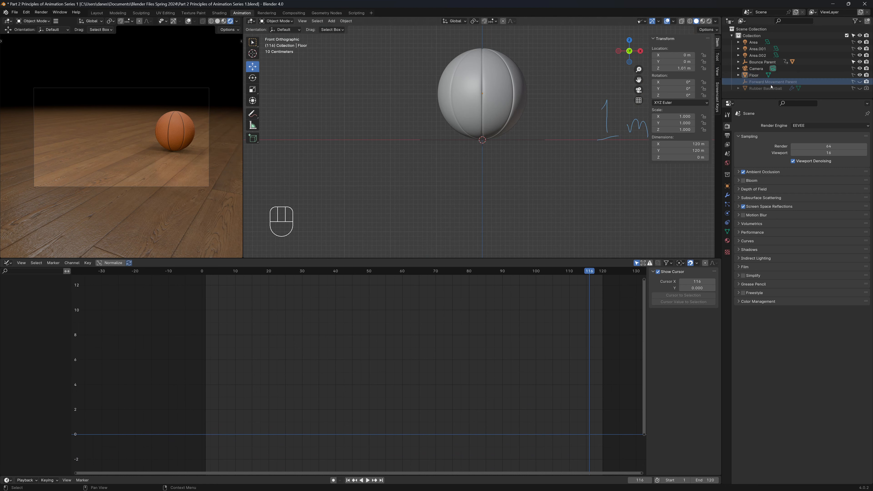
left_click(858, 81)
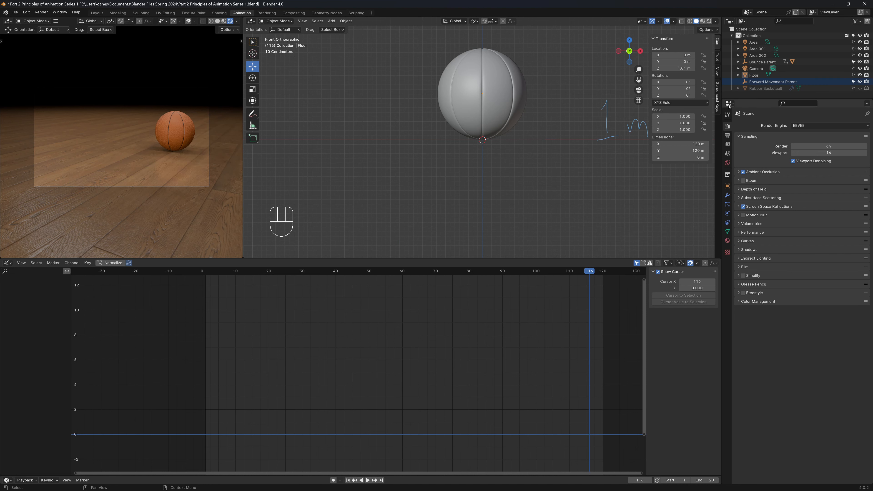
mouse_move(507, 185)
middle_mouse_down()
mouse_move(495, 163)
mouse_move(507, 172)
middle_mouse_up()
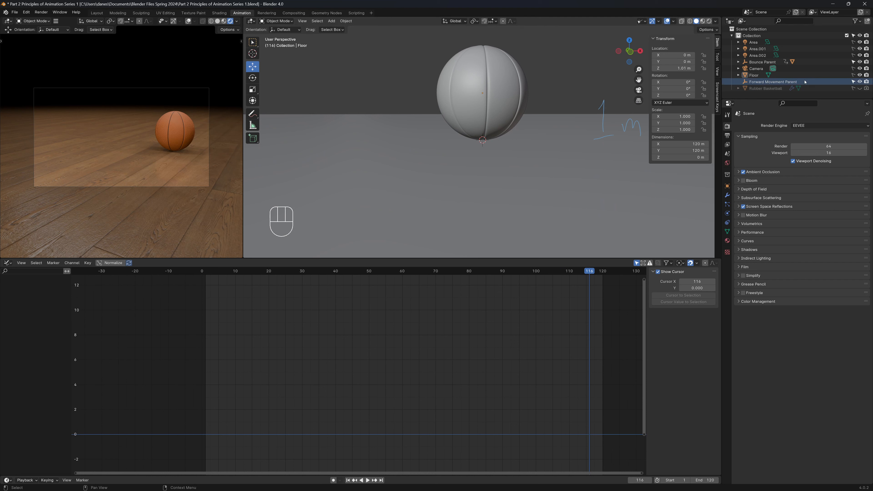
scroll(530, 157, "down", 3)
scroll(526, 156, "up", 3)
scroll(523, 157, "down", 4)
middle_click_drag(493, 174, 501, 150)
left_click(517, 149)
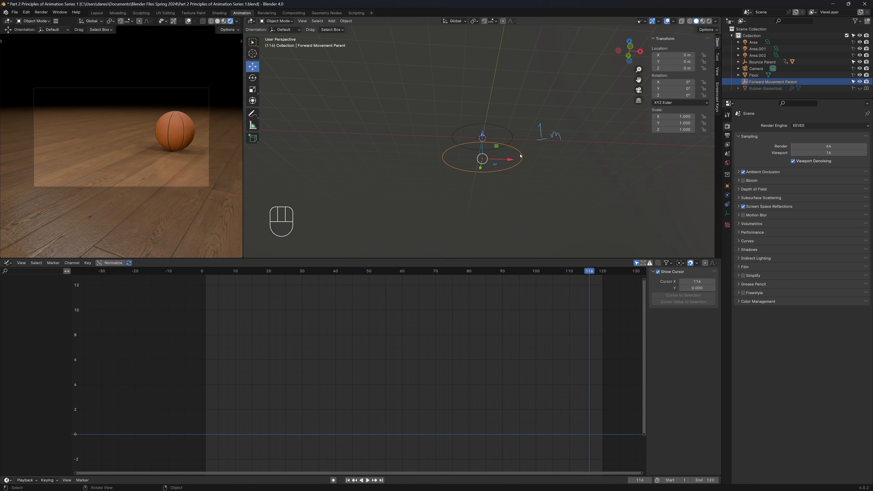
middle_click_drag(536, 186, 563, 205)
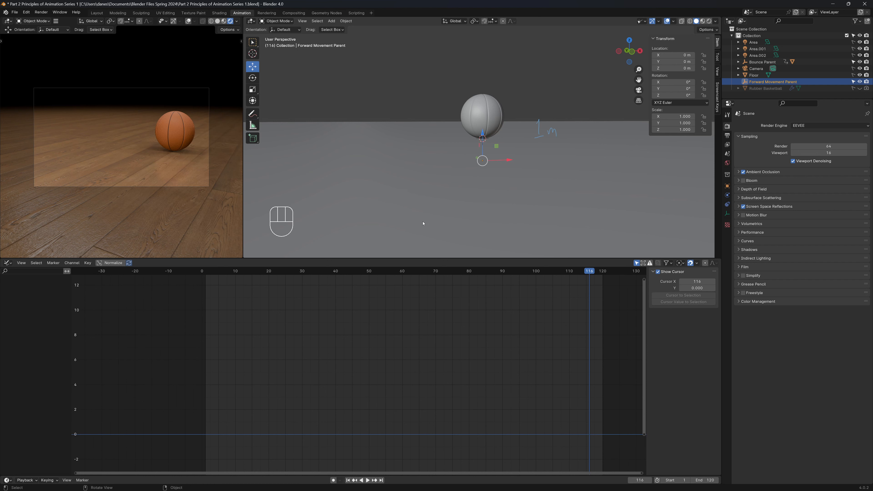
Step: Return to frame 1 and change the Graph Editor to the Dope Sheet
key("shift+Left")
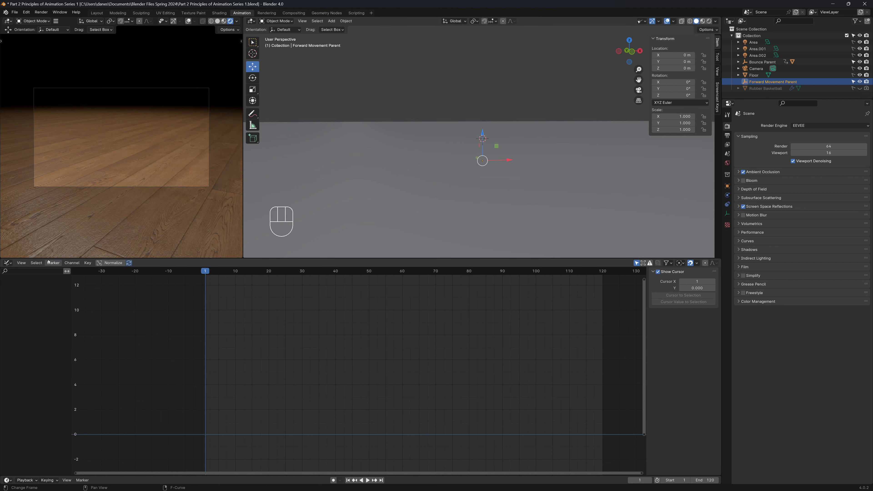
left_click(8, 262)
left_click(99, 282)
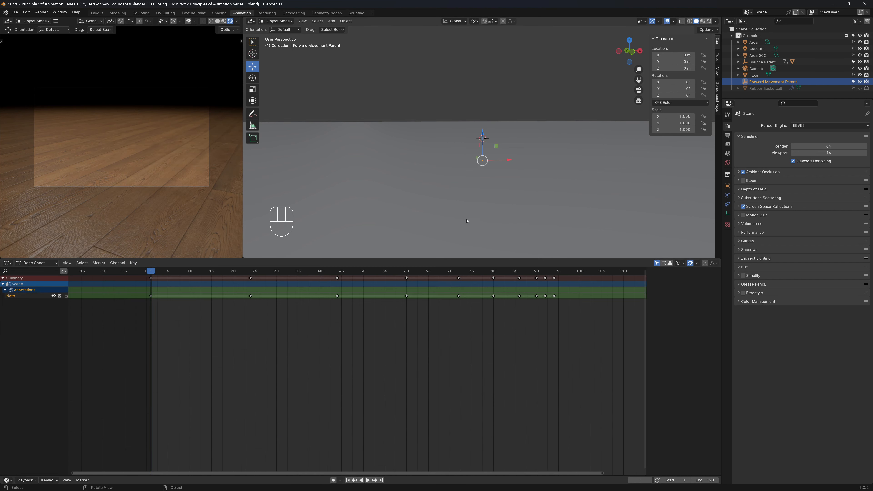
Step: At frame 12 in front view, raise the Forward Movement Parent to the ball's centre, to a Z location of about 1.99 m
key("KP_1")
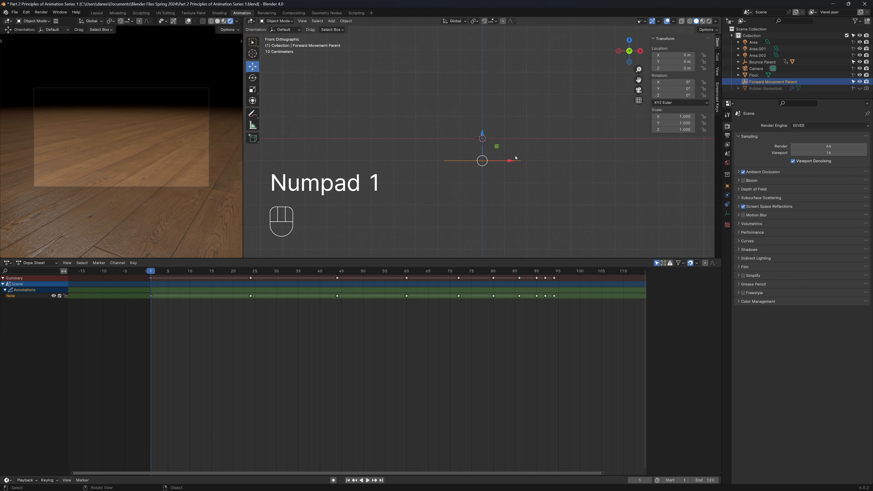
scroll(488, 130, "down", 3)
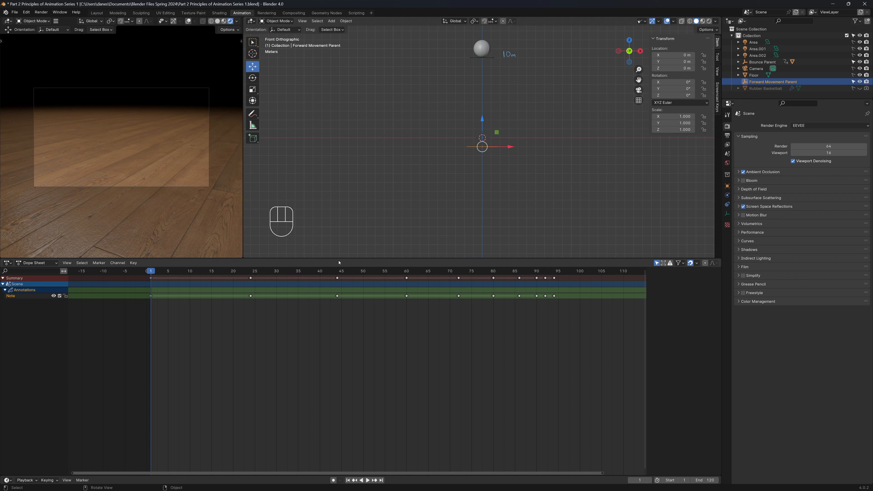
left_click_drag(148, 274, 198, 288)
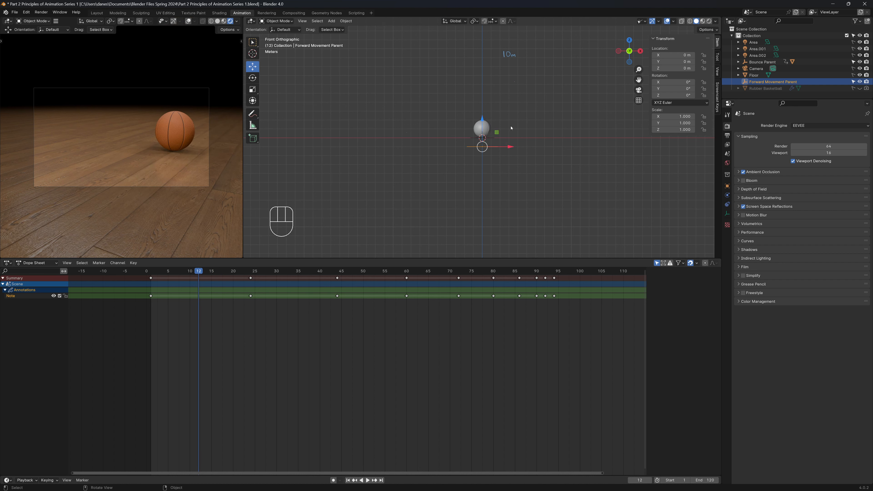
scroll(505, 129, "up", 4)
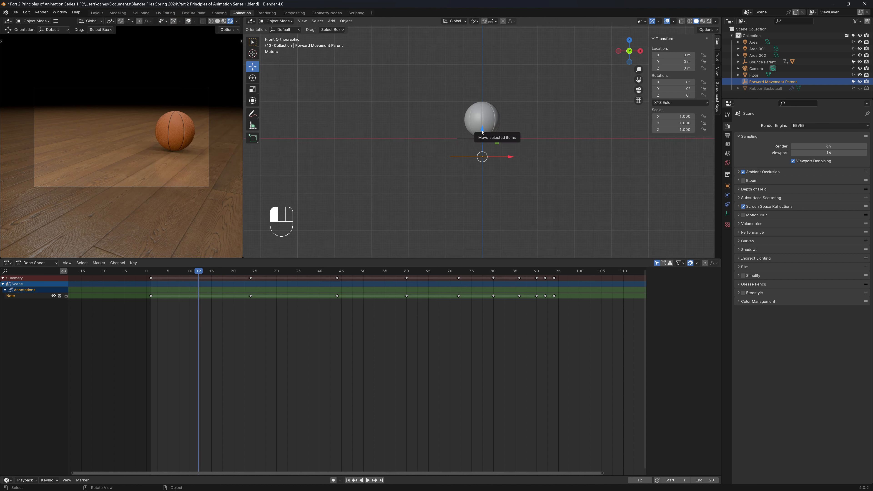
left_click_drag(484, 132, 485, 92)
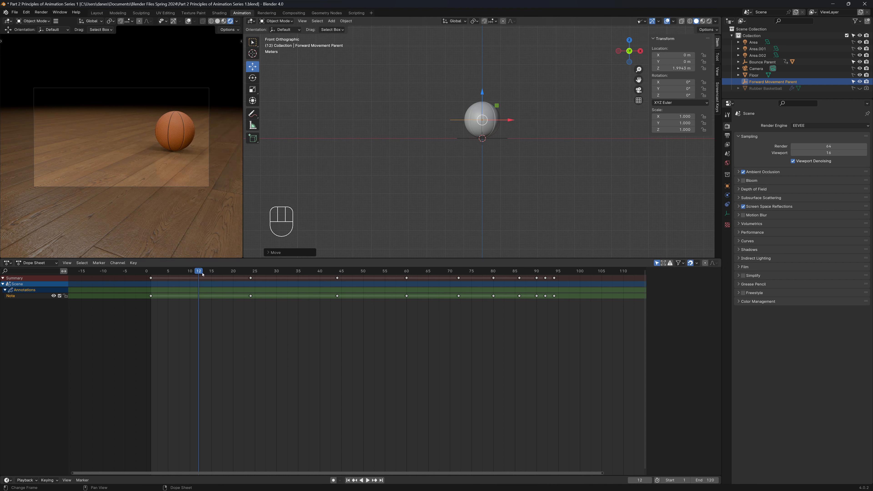
Step: Return to frame 1 and apply all transforms of the Forward Movement Parent to deltas
left_click_drag(198, 273, 151, 273)
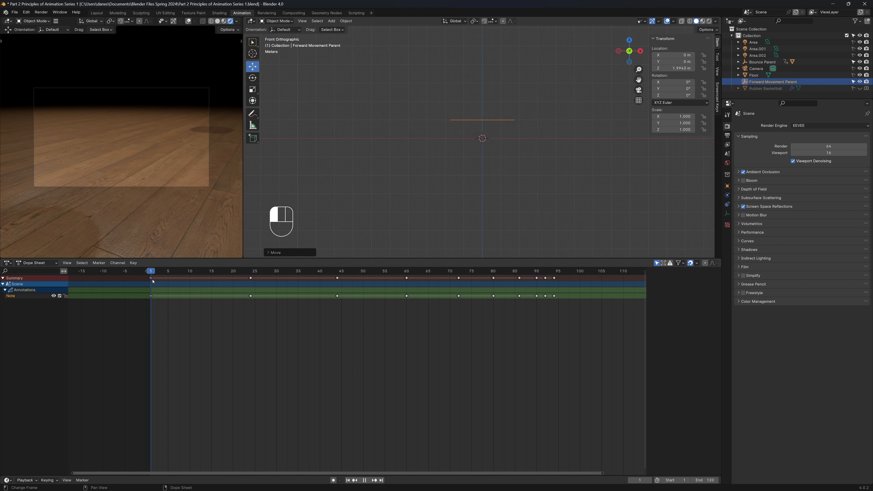
scroll(533, 180, "up", 4)
scroll(531, 173, "down", 11)
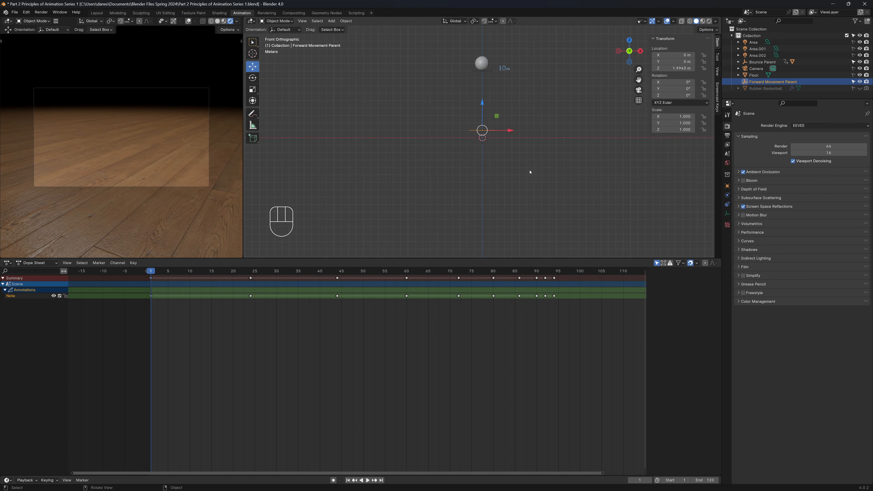
scroll(530, 167, "up", 2)
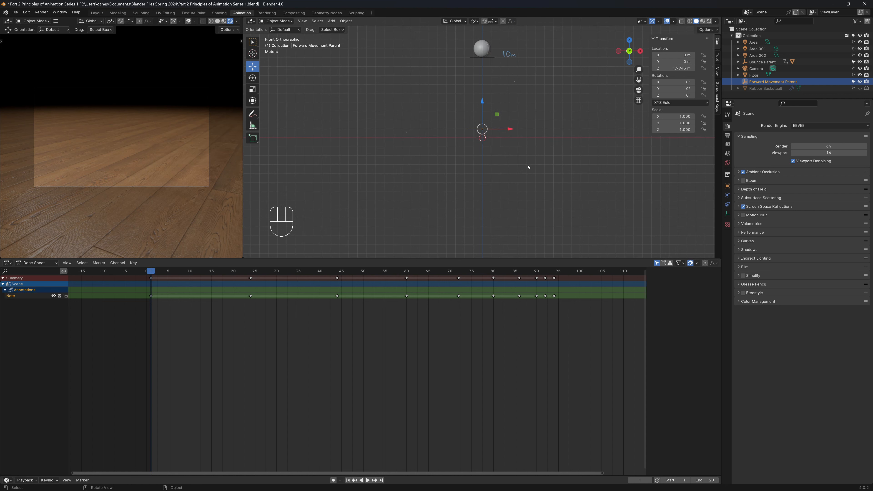
middle_click_drag(530, 166, 537, 183, "shift")
scroll(506, 175, "up", 3)
scroll(507, 177, "up", 1)
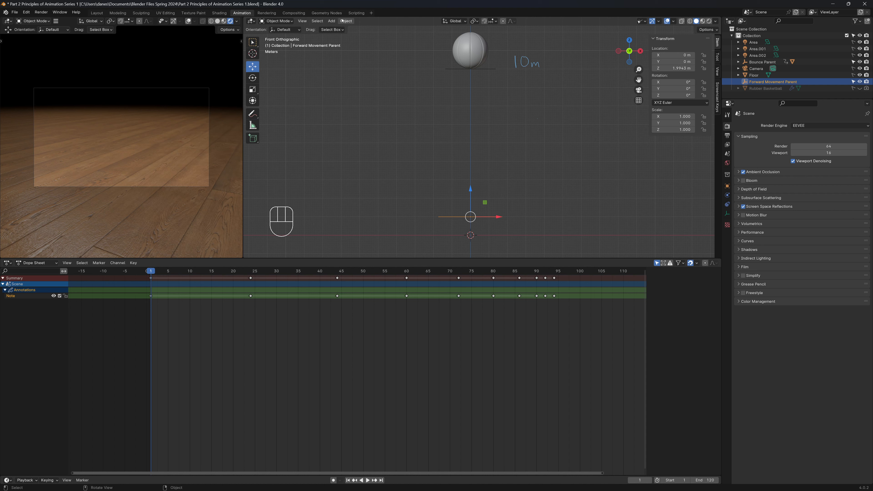
left_click(342, 21)
mouse_move(368, 57)
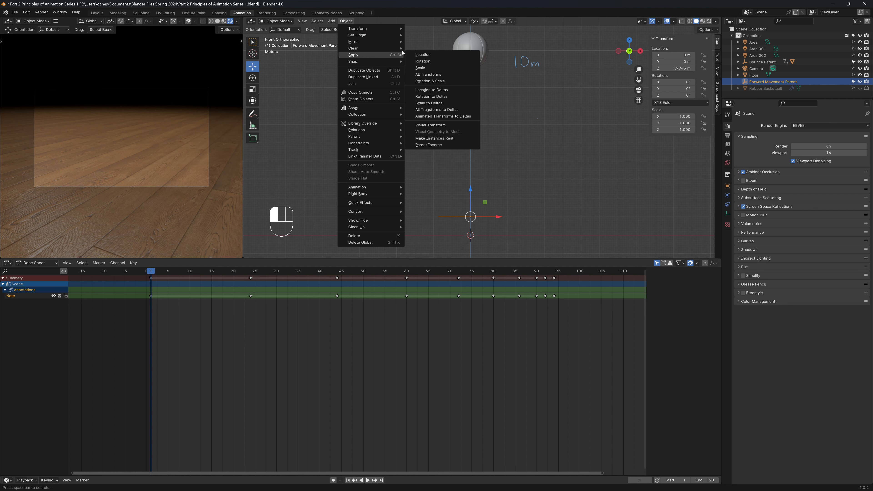
left_click(448, 109)
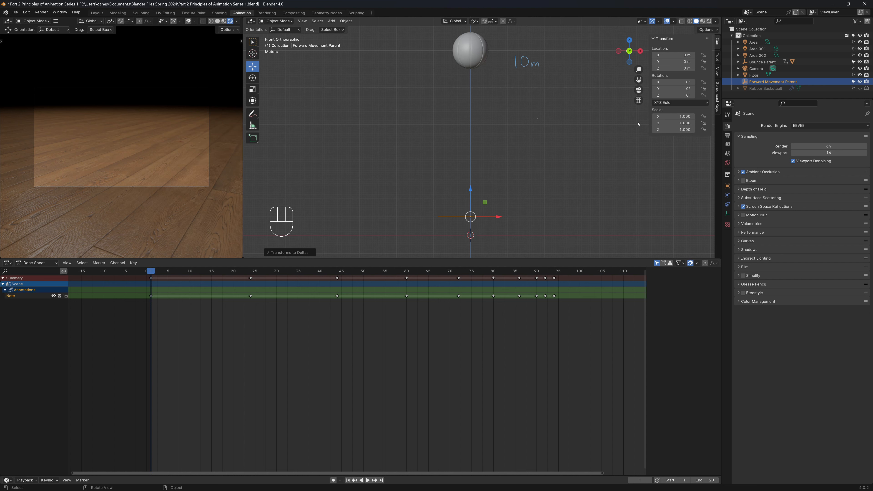
Step: Parent the Bounce Parent to the Forward Movement Parent with the Object (Keep Transform) option, leaving only the Forward Movement Parent selected
middle_click_drag(548, 138, 494, 90)
left_click(491, 82)
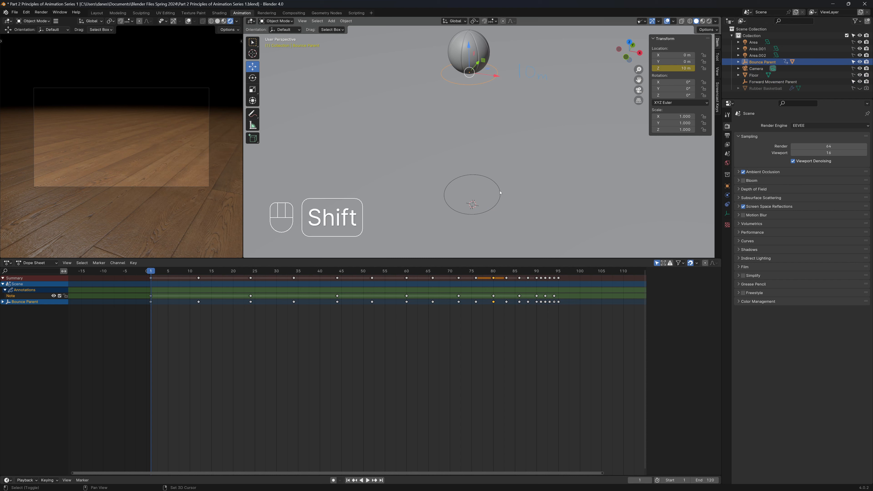
left_click(749, 82, "shift")
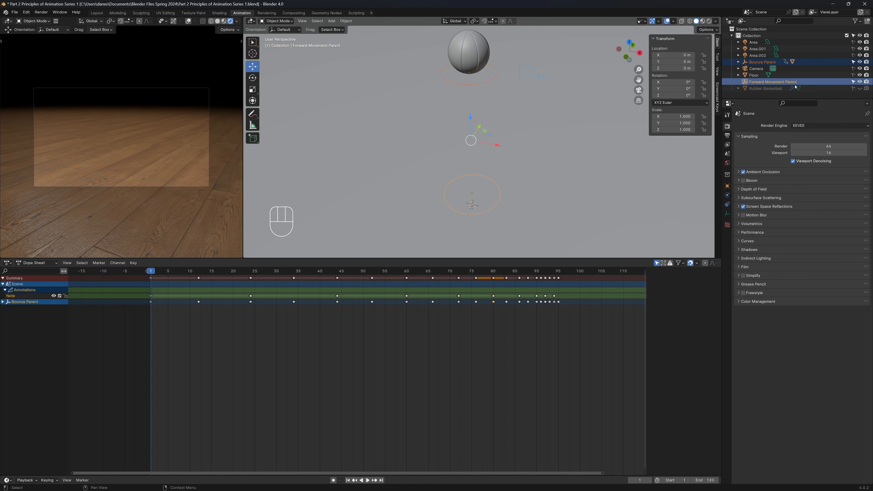
key("ctrl+p")
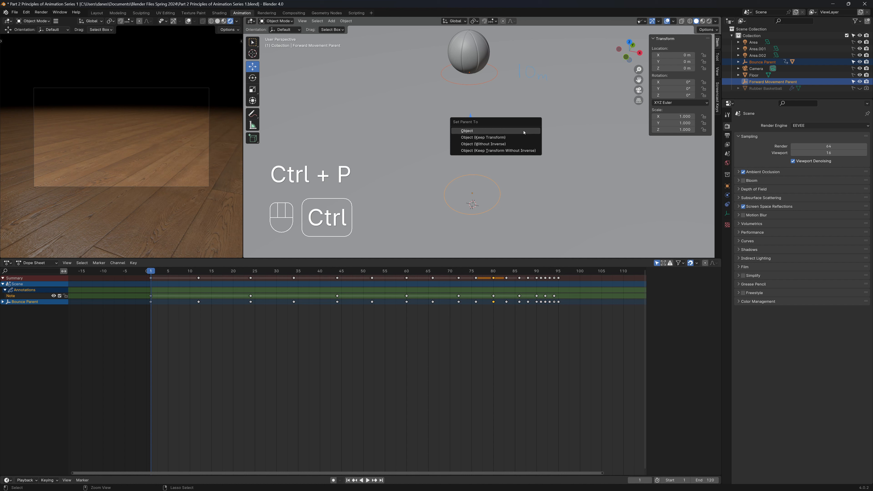
left_click(514, 137)
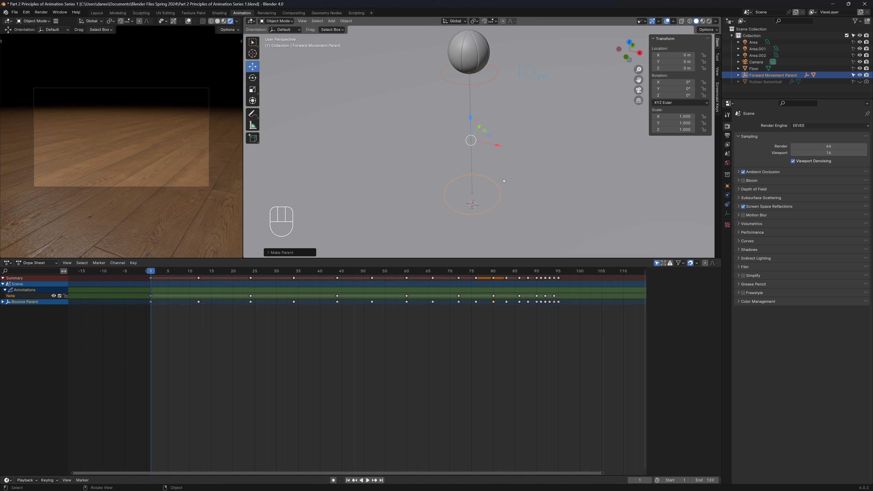
key("ctrl+z")
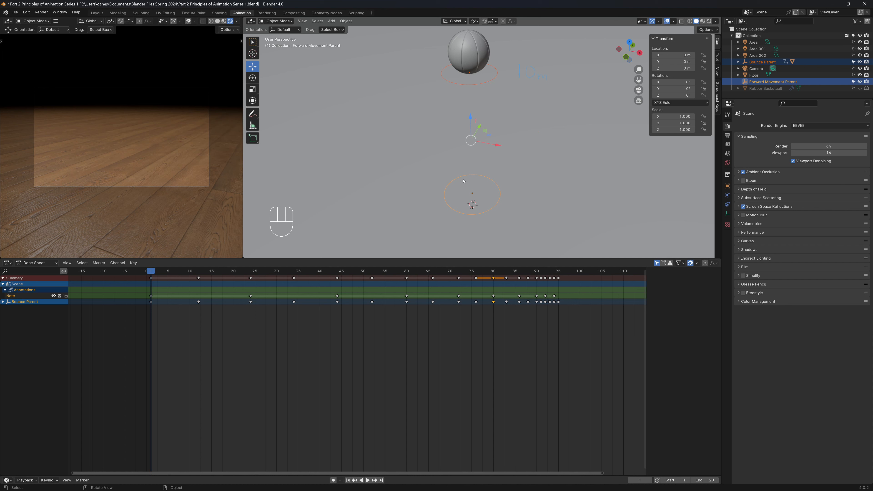
key("ctrl+p")
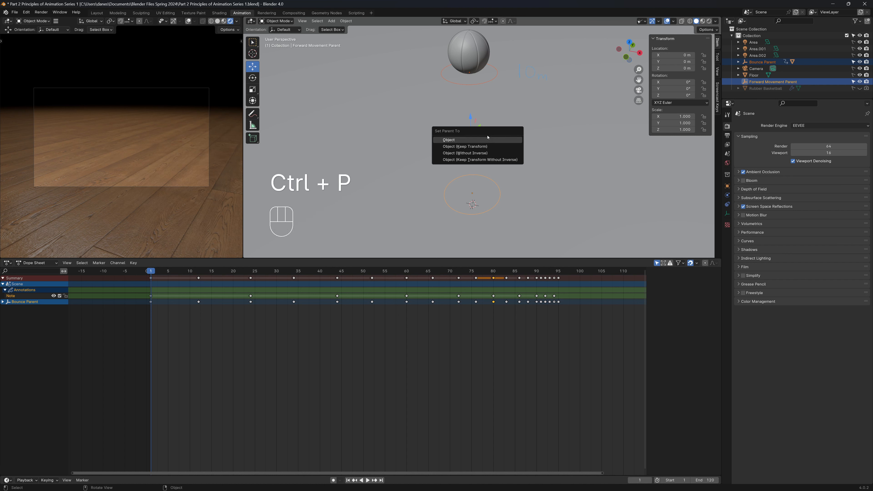
left_click(504, 147)
left_click(500, 202)
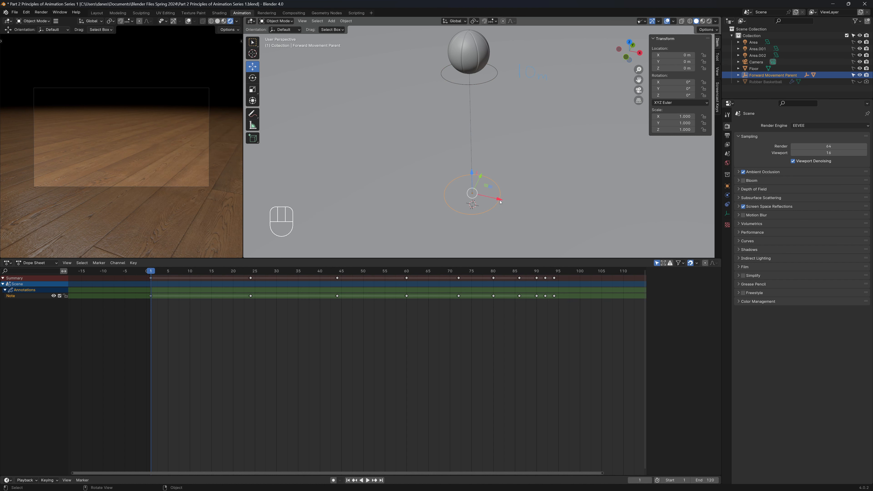
Step: Check that the bouncing ball follows the Forward Movement Parent by trial-moving the empty during playback and cancelling the moves
mouse_move(500, 200)
left_mouse_down()
mouse_move(563, 213)
mouse_move(487, 197)
left_mouse_up()
right_click(486, 198)
middle_click_drag(480, 199, 519, 183)
key("space")
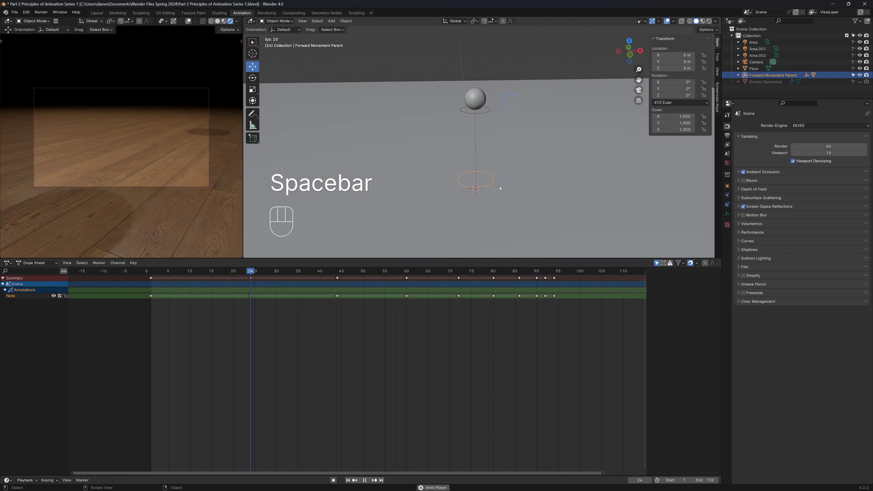
key("g")
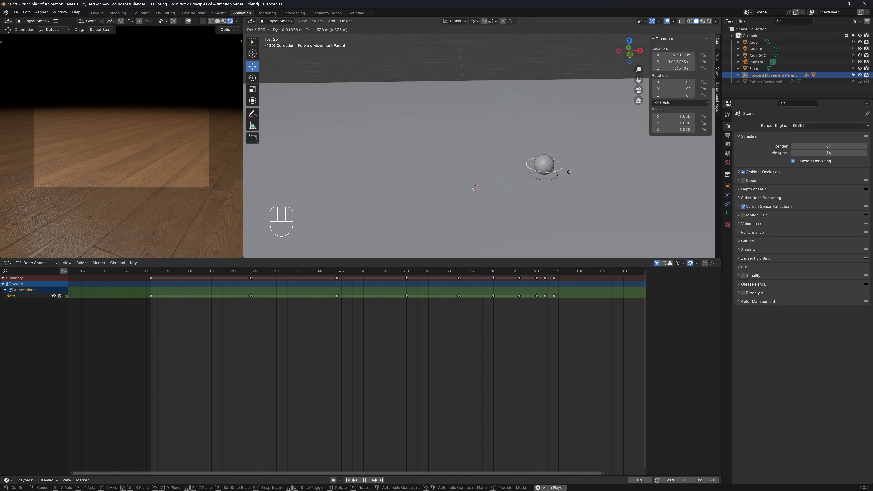
right_click(424, 169)
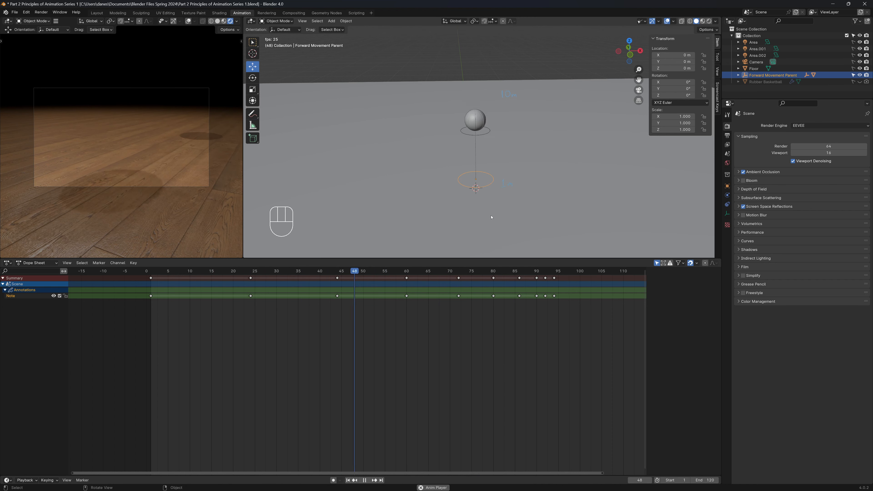
key("space")
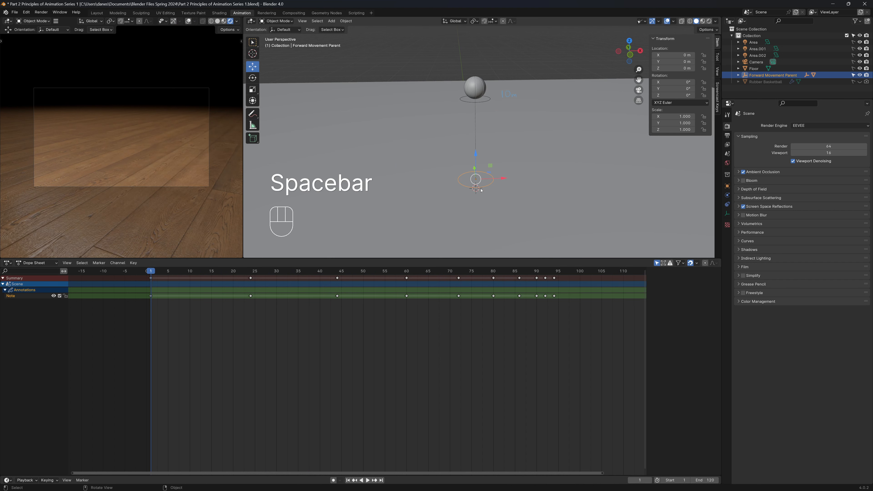
Step: In front view at frame 1, keyframe only the Forward Movement Parent's X location at 0 m
key("KP_1")
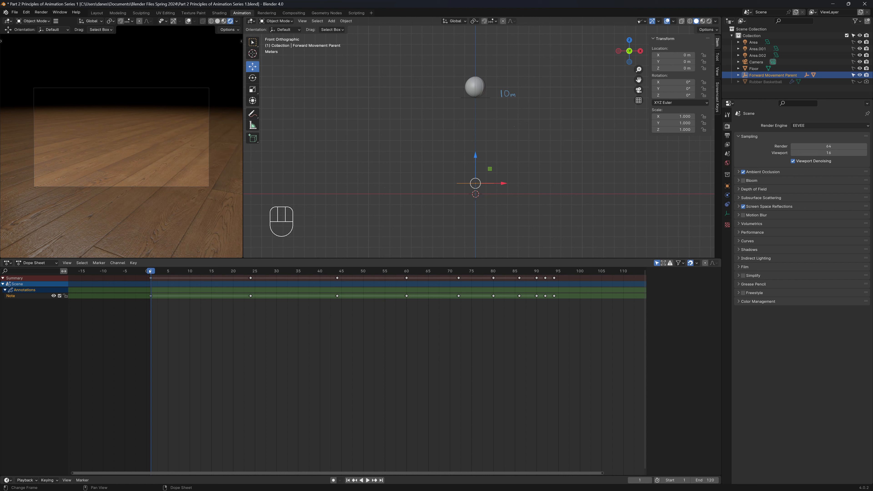
mouse_move(149, 271)
left_mouse_down()
mouse_move(209, 288)
mouse_move(484, 318)
mouse_move(609, 349)
mouse_move(555, 344)
mouse_move(627, 350)
mouse_move(72, 350)
mouse_move(623, 351)
mouse_move(153, 346)
left_mouse_up()
mouse_move(669, 55)
left_mouse_down()
mouse_move(678, 56)
mouse_move(669, 56)
left_mouse_up()
right_click(669, 55)
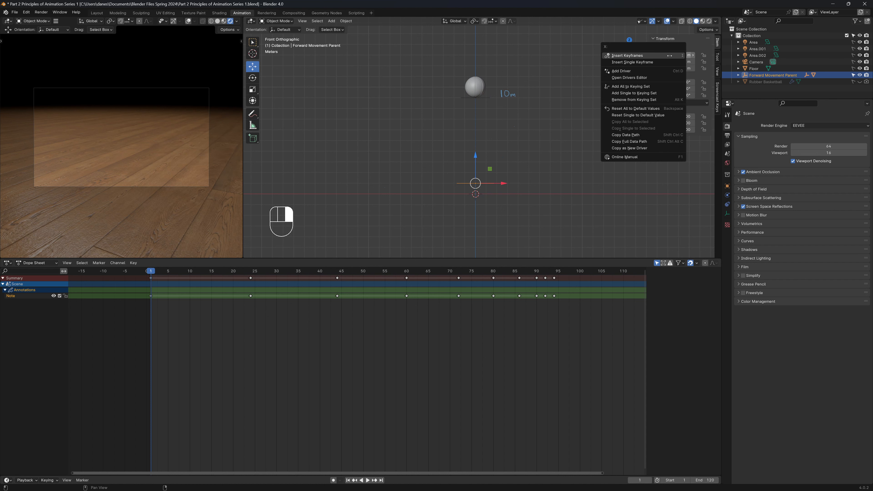
left_click(643, 56)
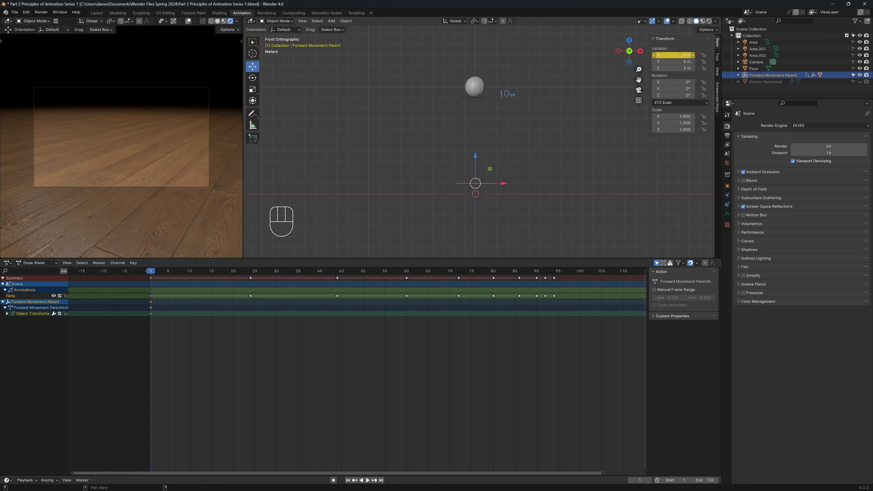
Step: At frame 110, set the Forward Movement Parent's X location to 25 m and keyframe that value
left_click_drag(152, 270, 623, 322)
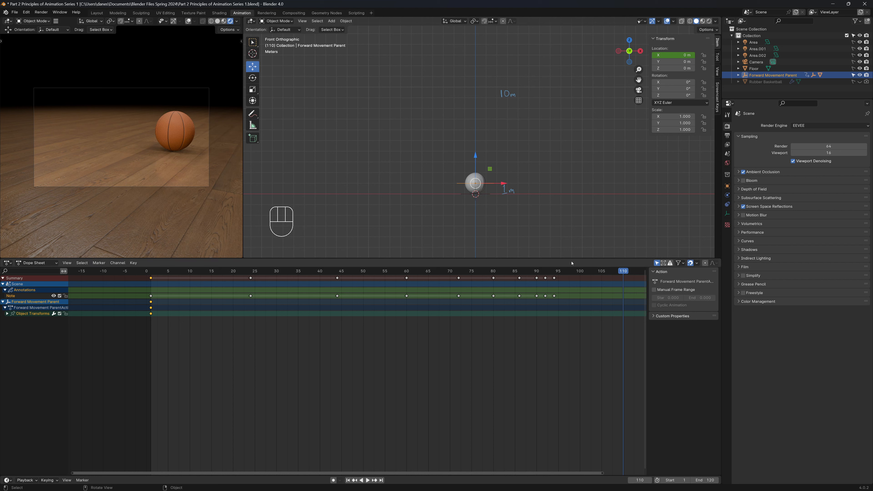
left_click_drag(551, 271, 623, 277)
left_click_drag(503, 184, 707, 203)
left_click(673, 56)
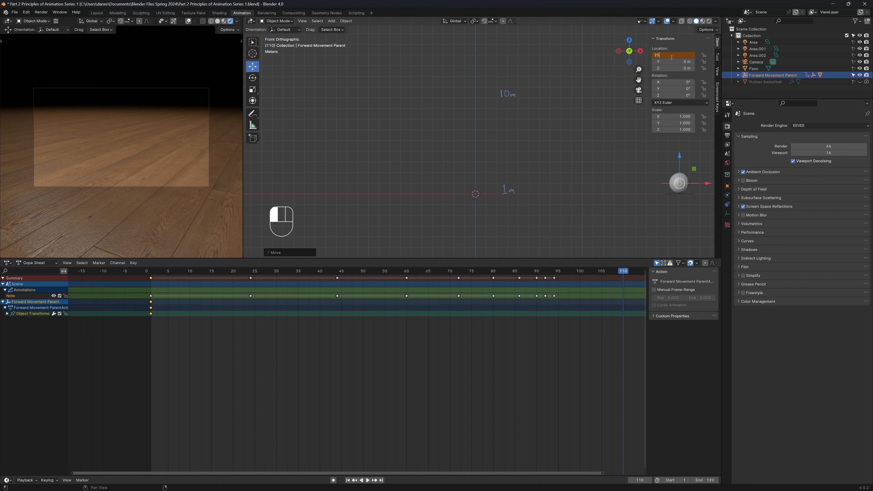
key("Return")
middle_click_drag(572, 173, 450, 183, "shift")
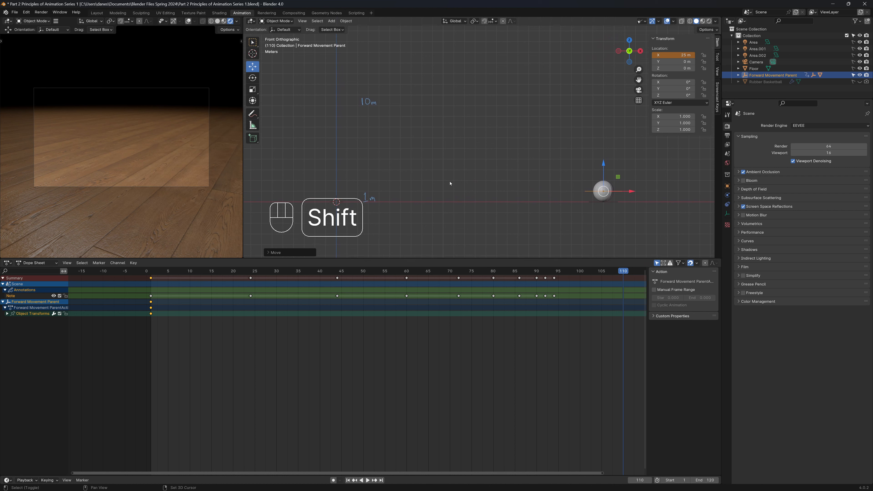
right_click(677, 54)
left_click(672, 53)
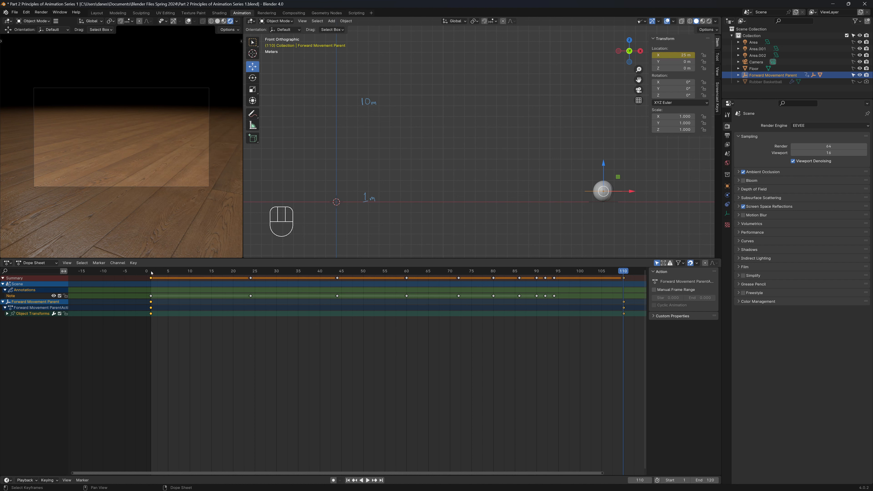
Step: Play the forward motion, stop playback, and change the Dope Sheet to the Graph Editor showing the X Location curve
key("space")
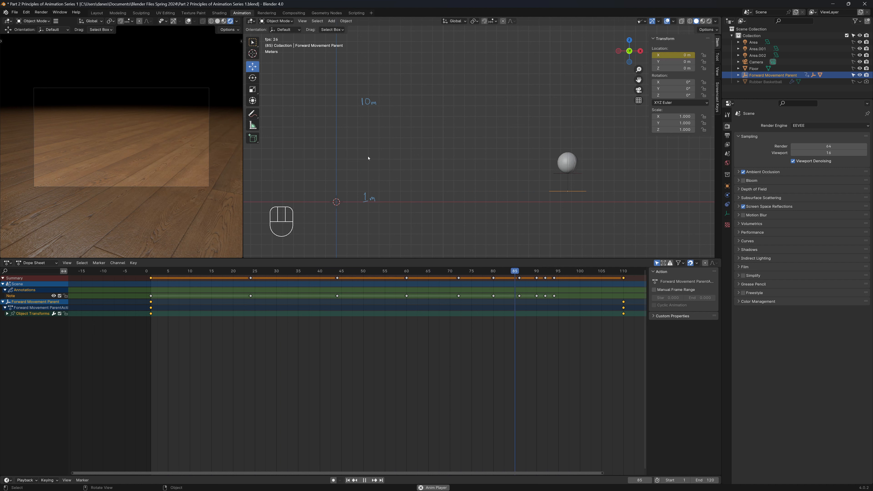
key("space")
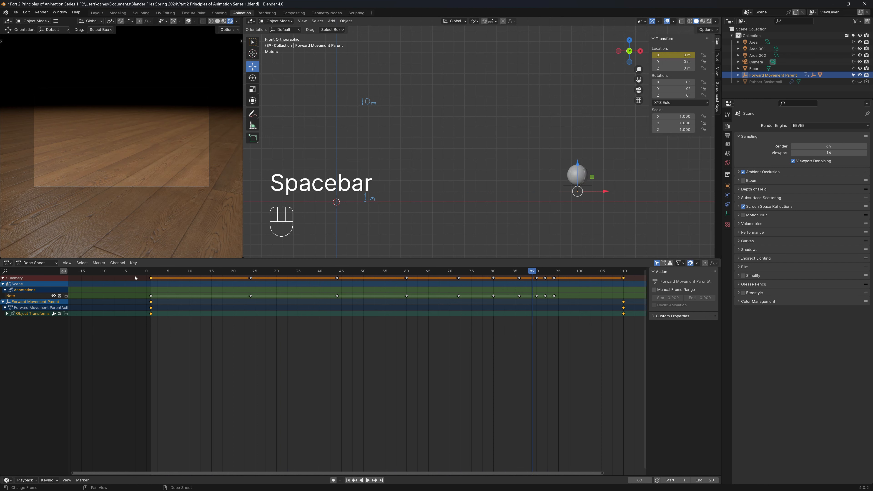
left_click(7, 263)
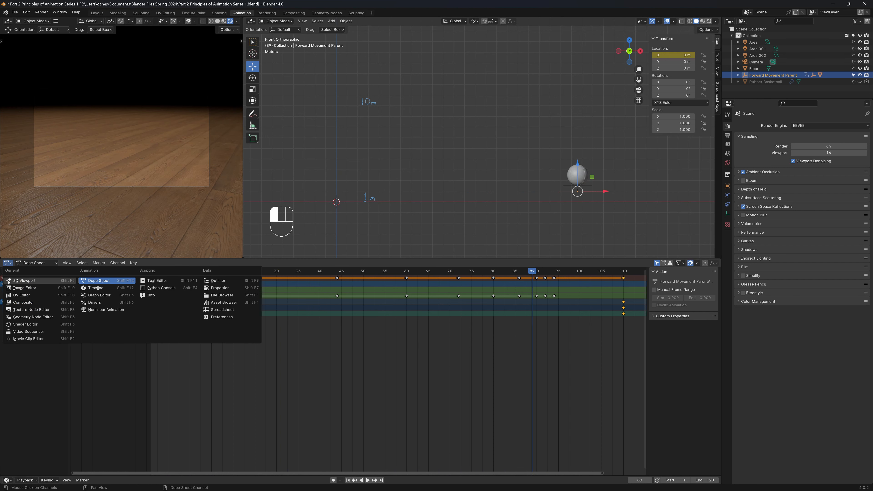
left_click(103, 295)
scroll(426, 415, "down", 7)
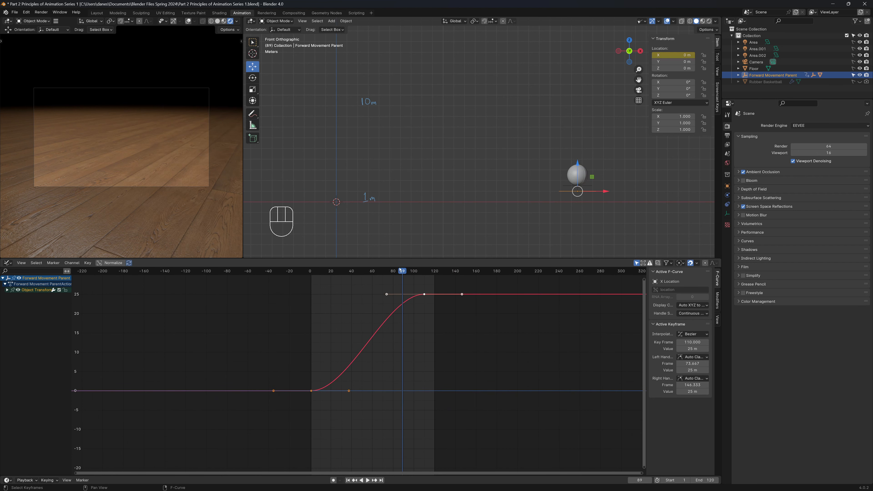
Step: Select the first keyframe of the Forward Movement Parent's X Location curve and set its handle type to Vector
left_click_drag(399, 270, 313, 293)
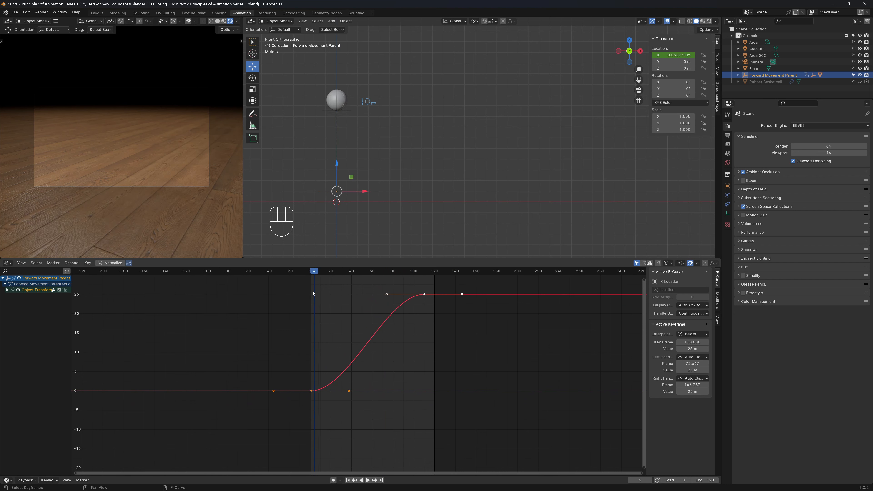
left_click_drag(323, 406, 299, 380)
middle_click_drag(329, 392, 384, 363, "shift")
scroll(383, 361, "up", 4)
scroll(383, 361, "up", 2)
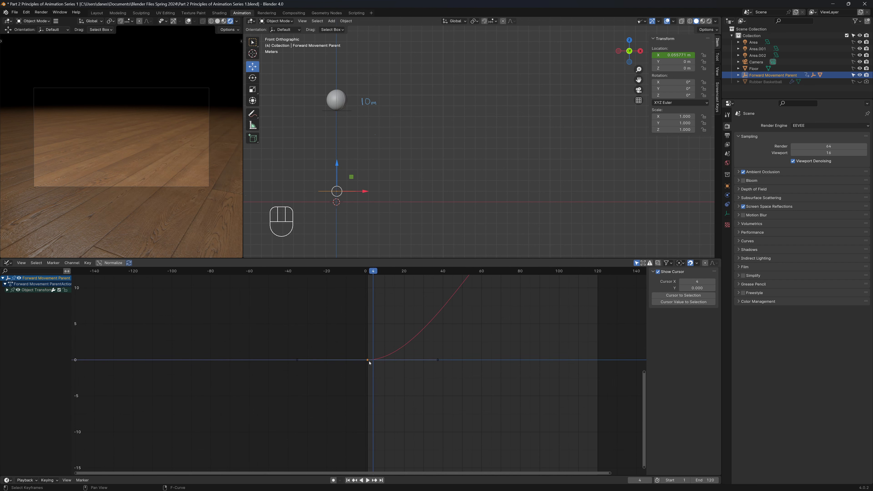
key("v")
left_click(360, 355)
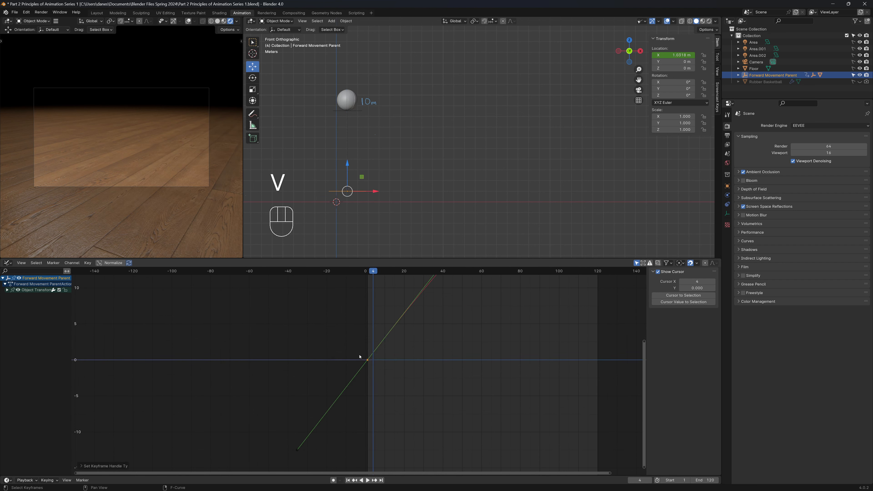
Step: Play the animation from the start to check the forward motion with the reshaped X Location curve
middle_click_drag(466, 374, 415, 460, "shift")
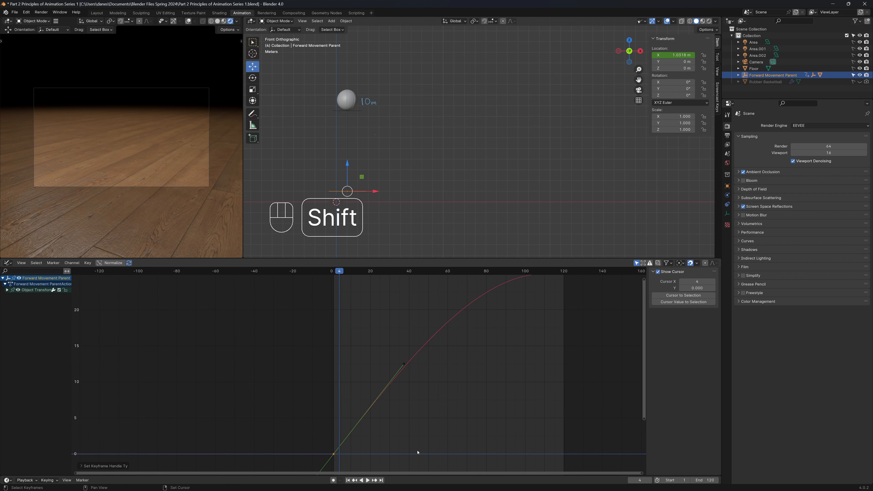
left_click_drag(339, 272, 332, 272)
key("space")
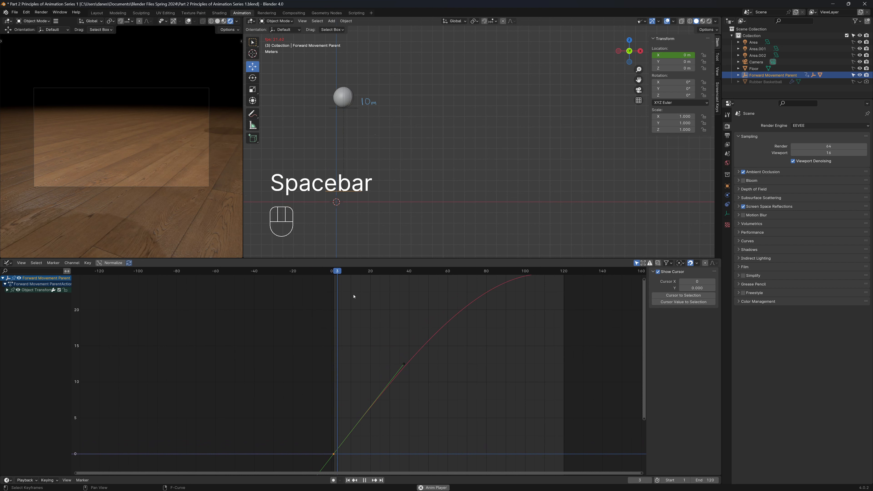